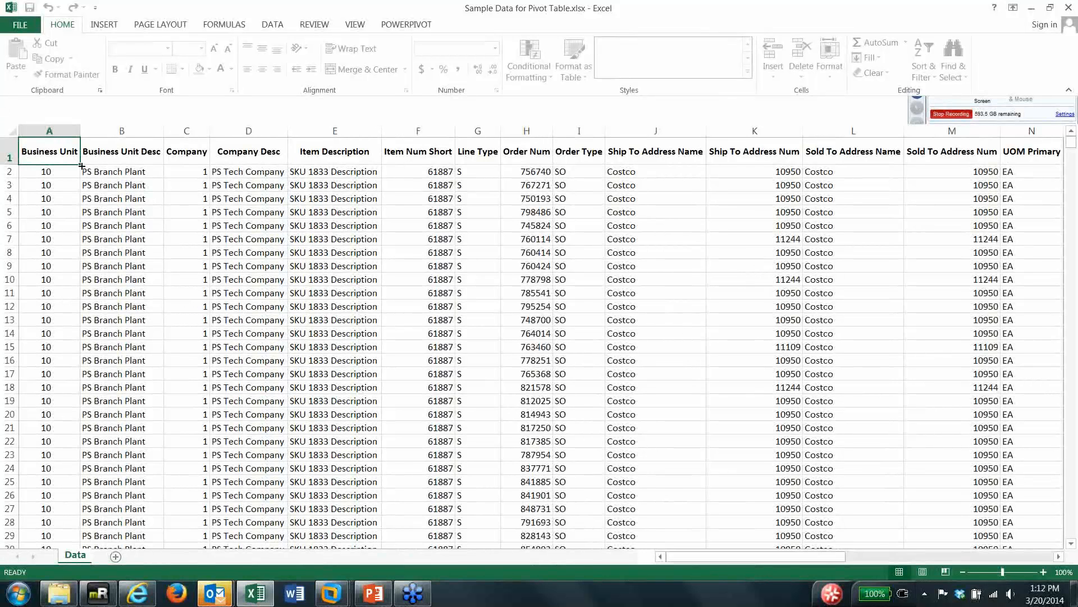
key(ctrl+shift+Right)
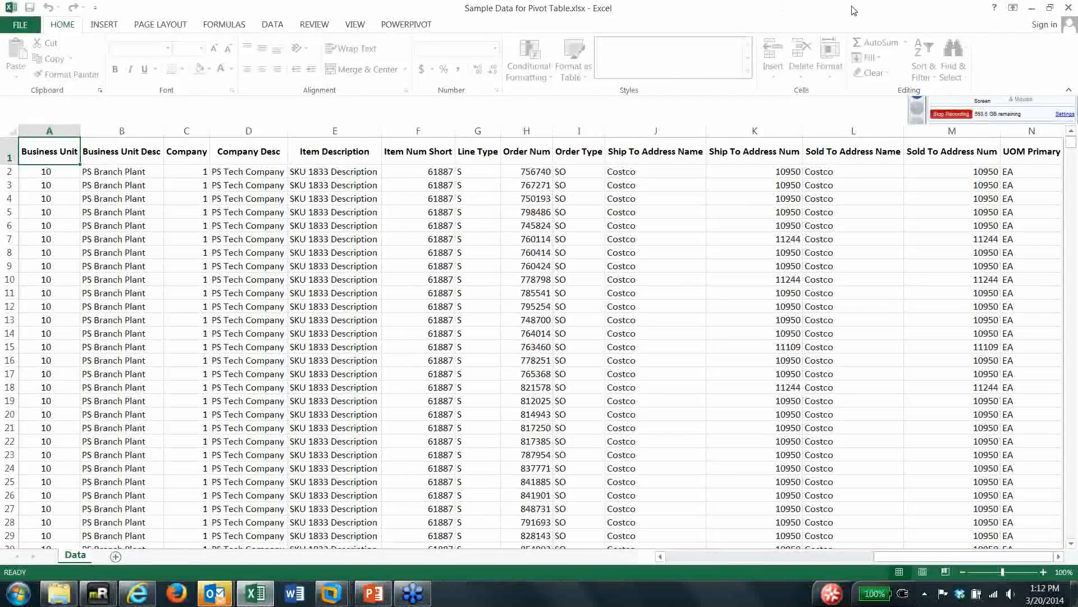
double_click(764, 12)
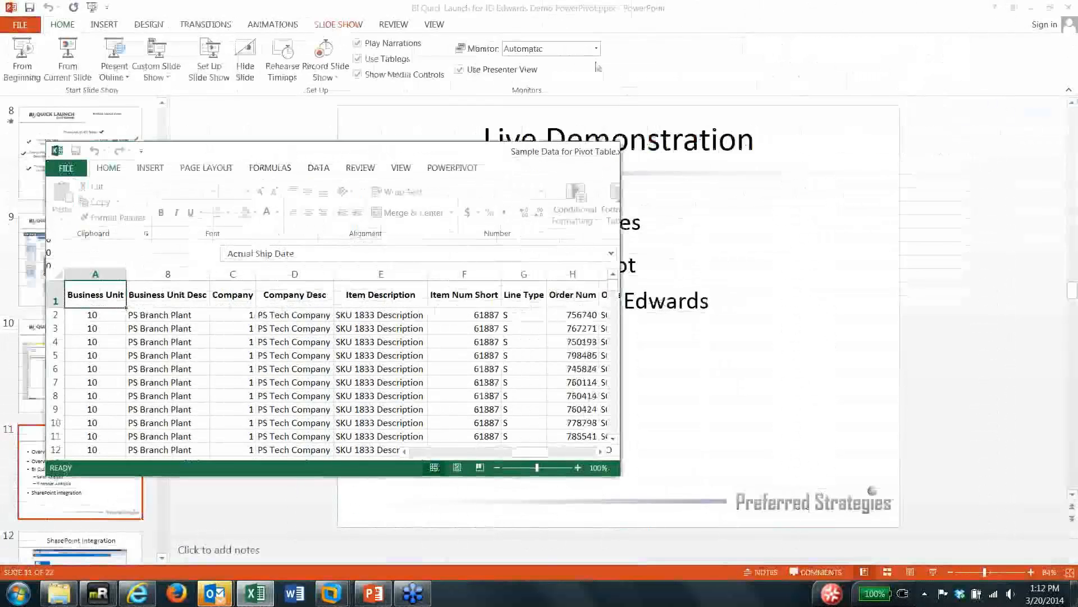
double_click(484, 156)
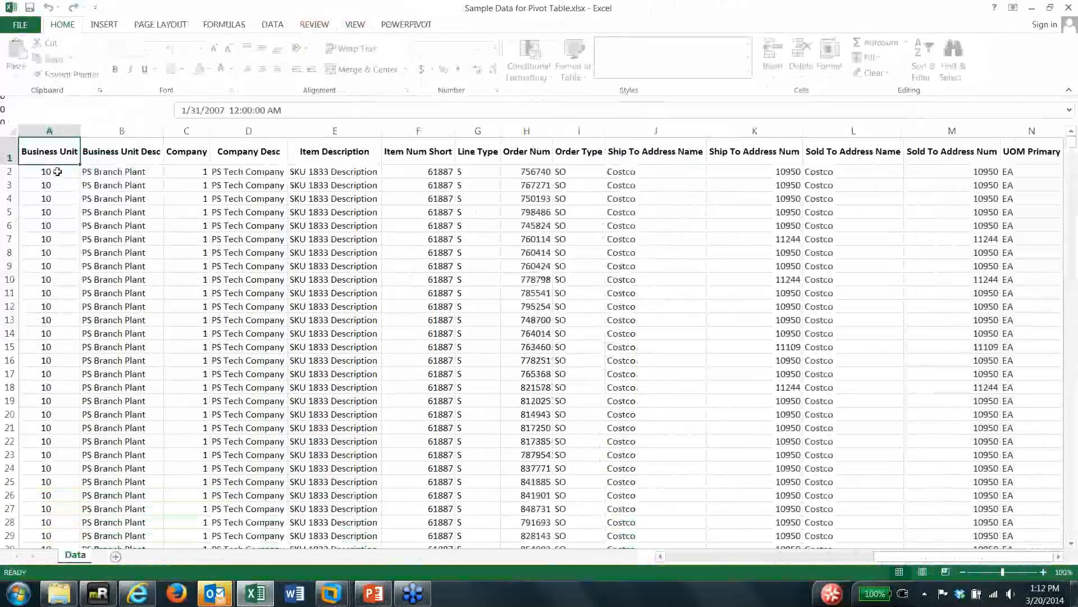
click(177, 175)
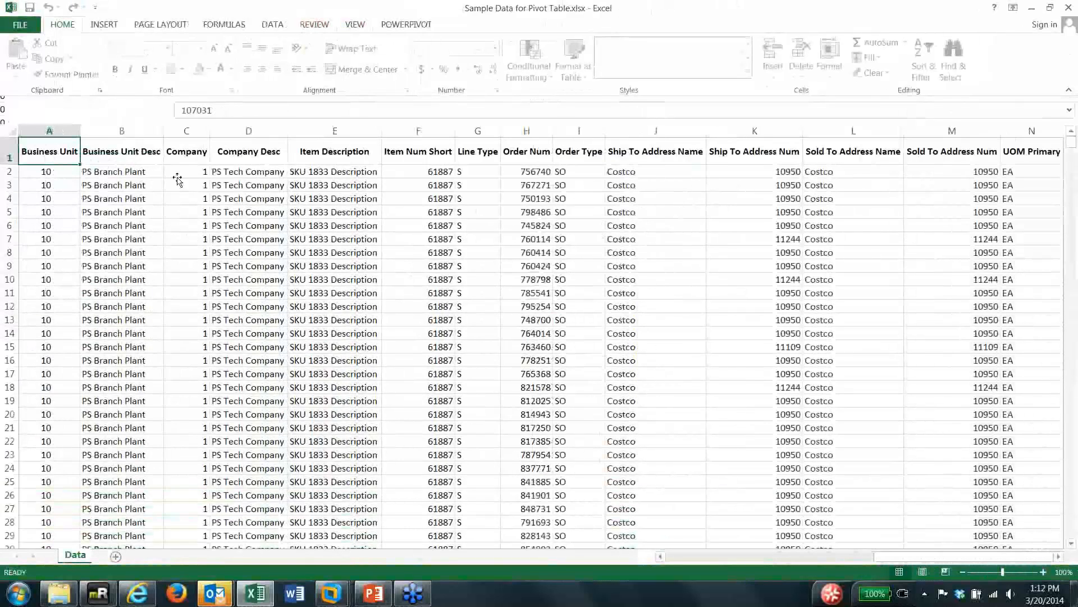
click(68, 157)
click(66, 168)
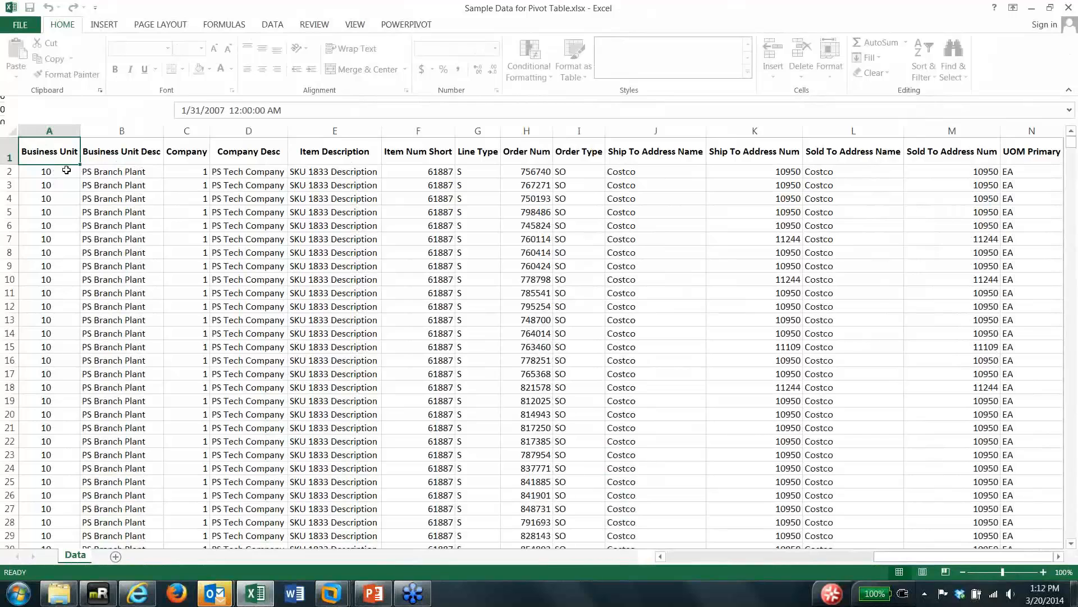
click(58, 158)
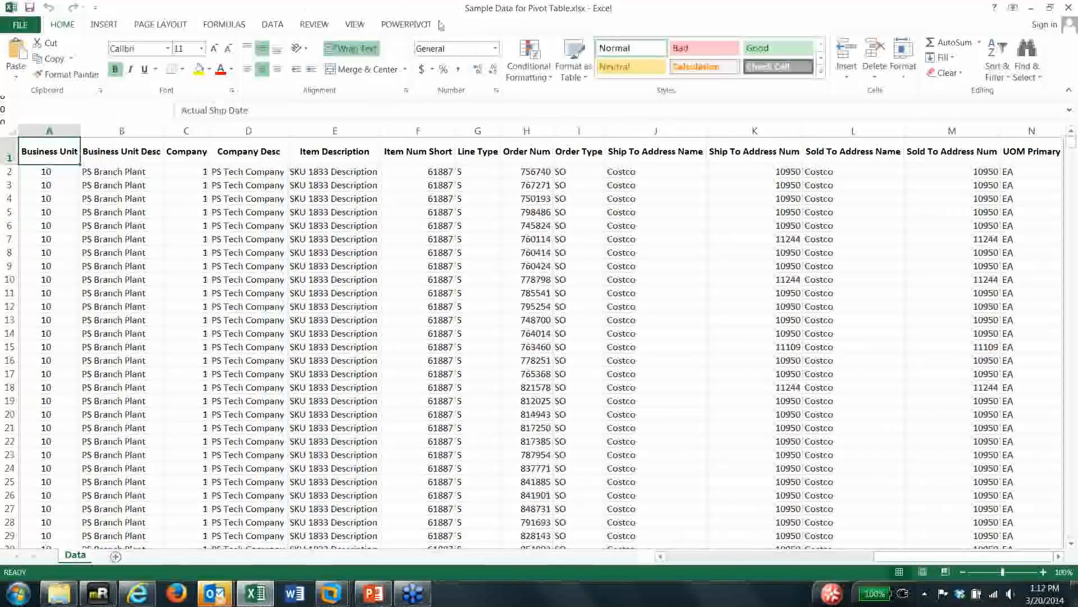
click(57, 174)
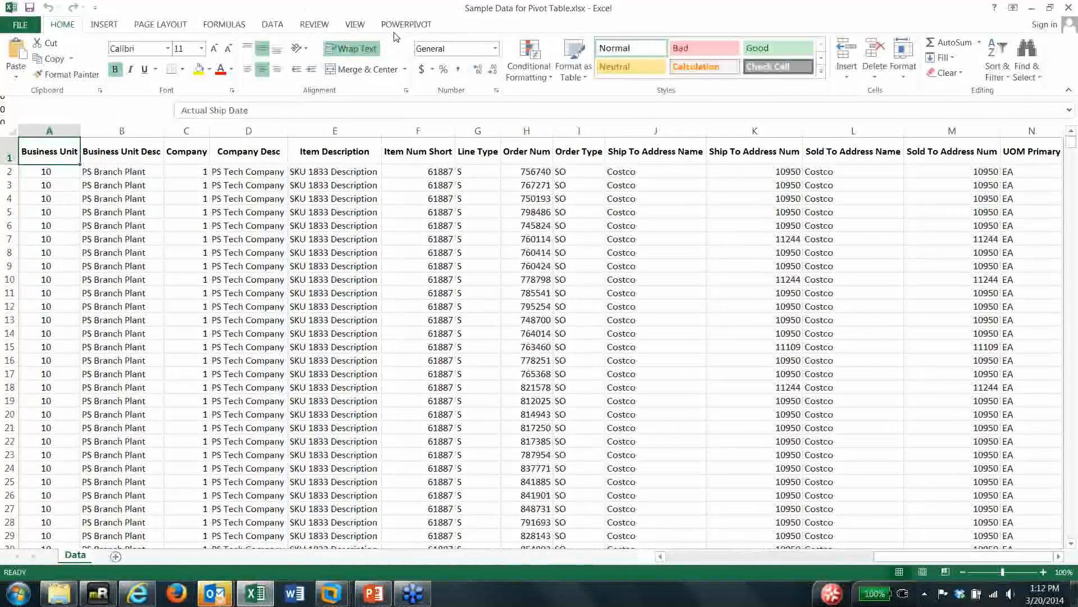
- Close the sample workbook, reopen Sample Data for Pivot Table.xlsx in Excel, and maximize its window
double_click(416, 13)
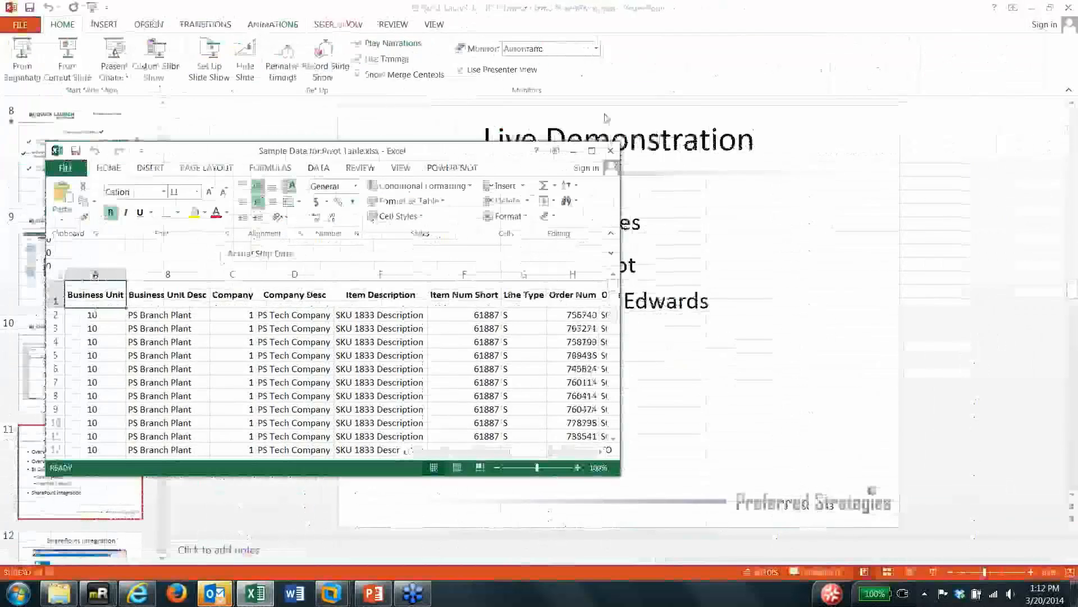
click(610, 151)
click(256, 594)
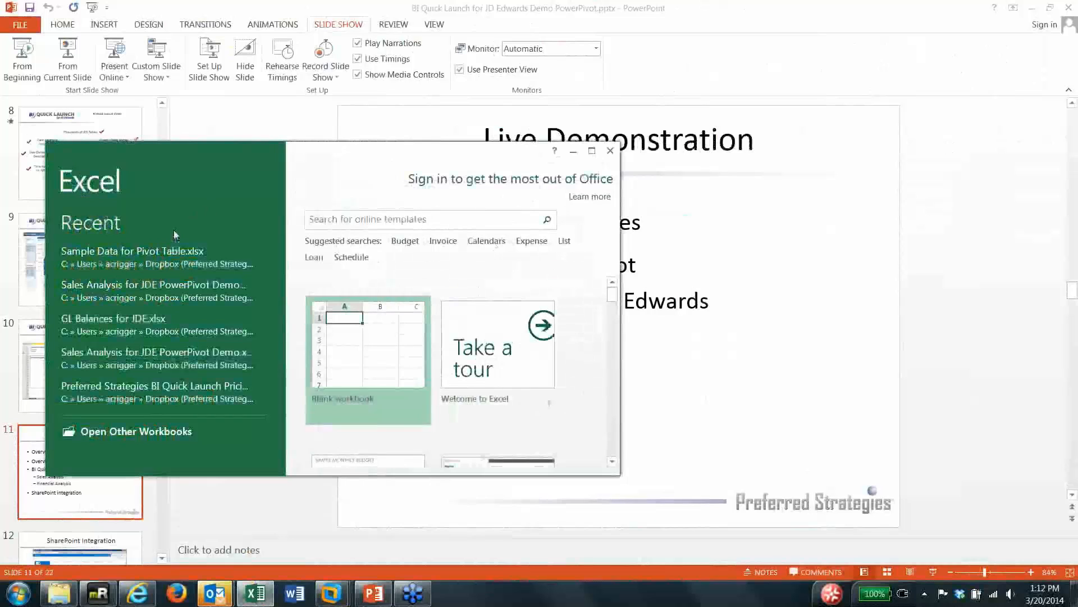
click(216, 250)
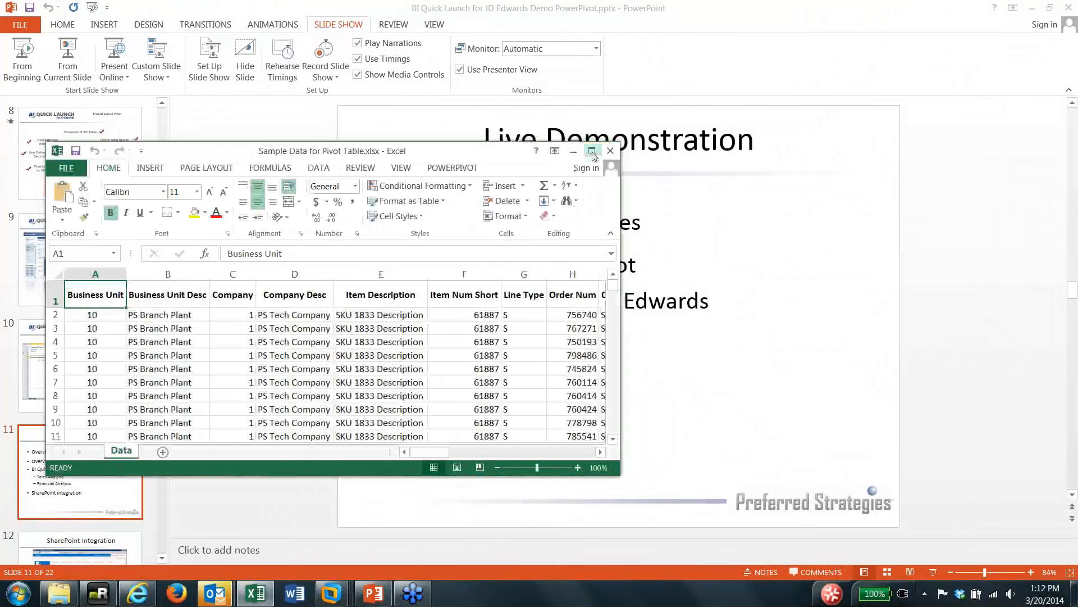
click(592, 151)
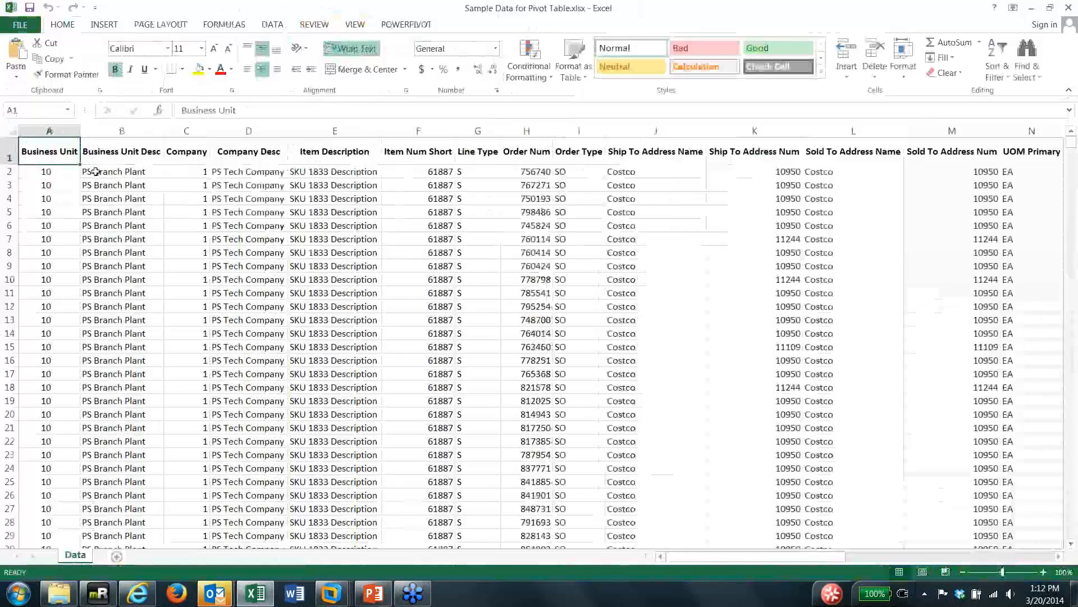
- Create a PivotTable on a new worksheet from the whole contiguous data range starting at A1 on the Data sheet
click(90, 172)
click(74, 156)
key(ctrl+shift+Right)
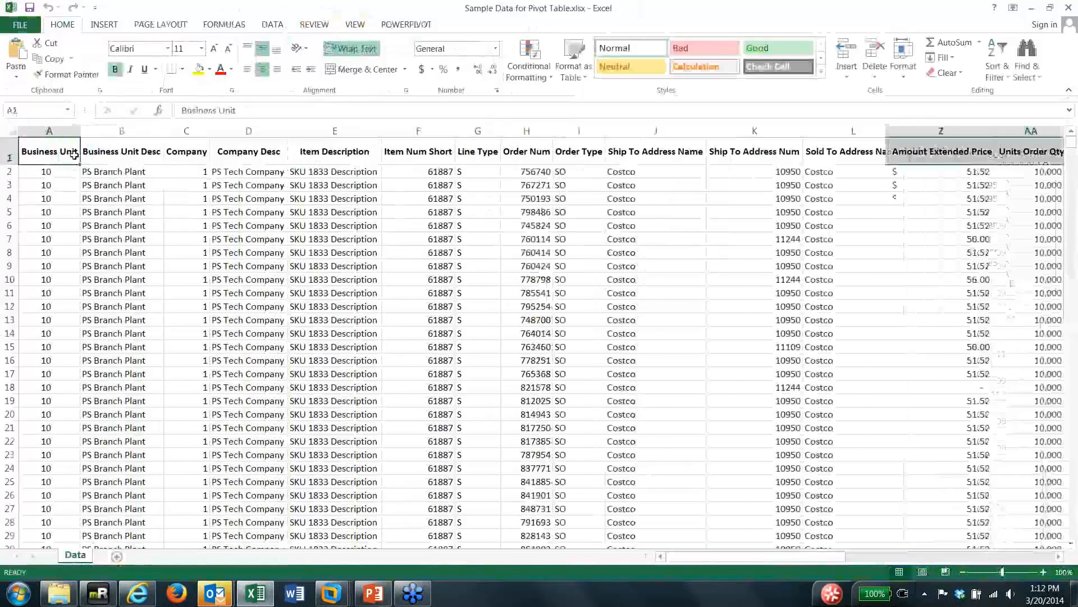
key(ctrl+shift+Down)
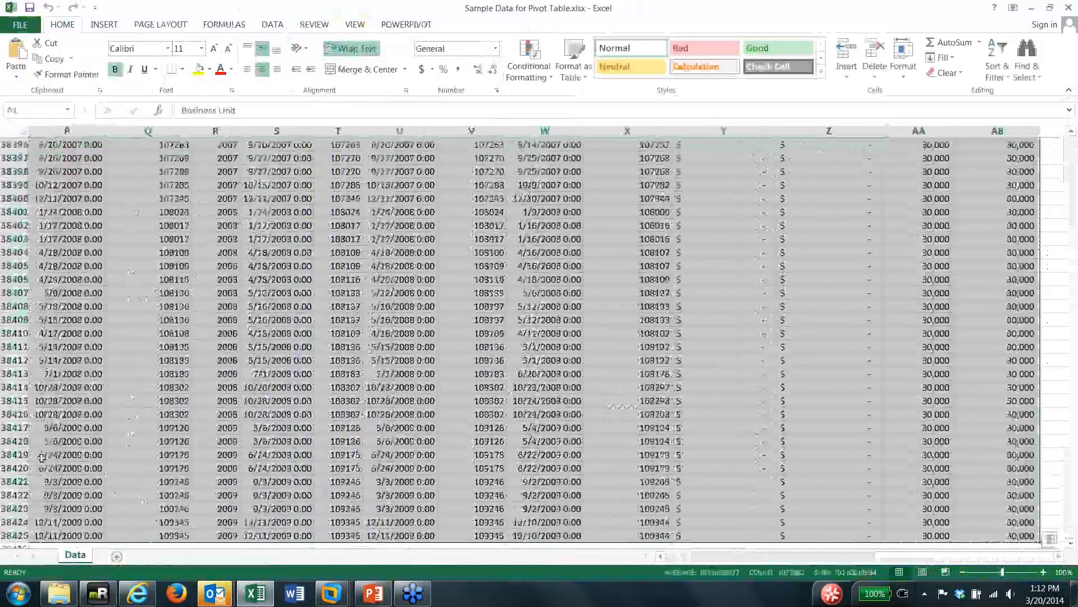
drag(911, 557, 700, 554)
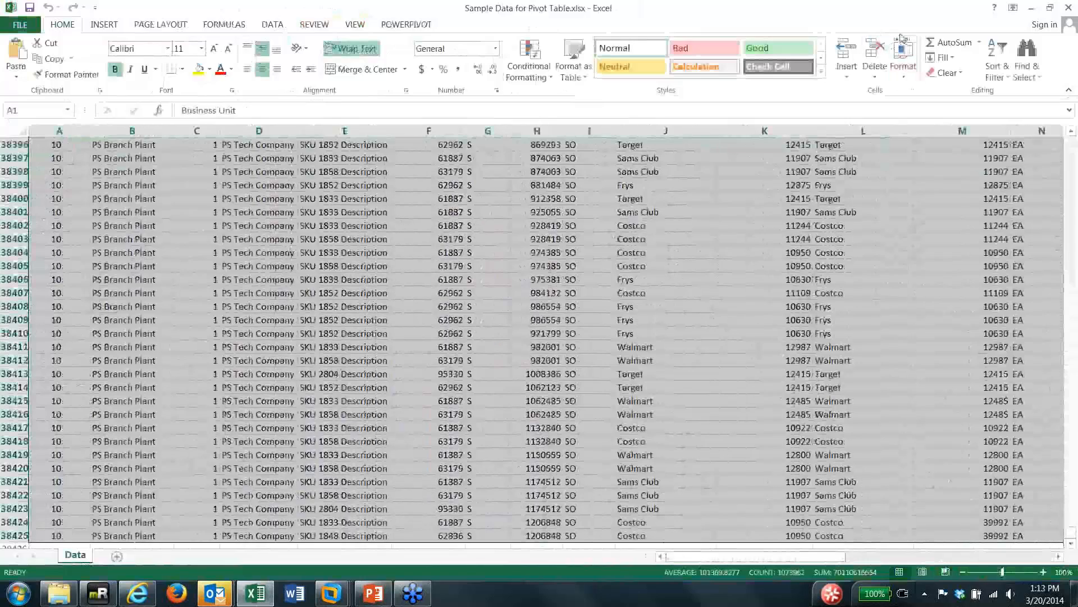
key(ctrl+t)
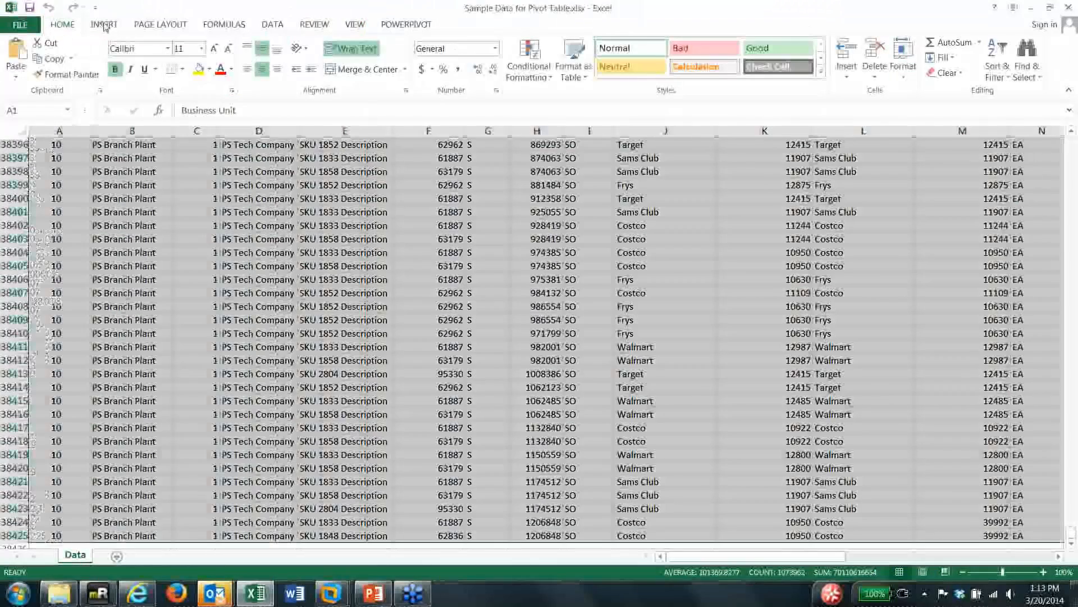
click(99, 24)
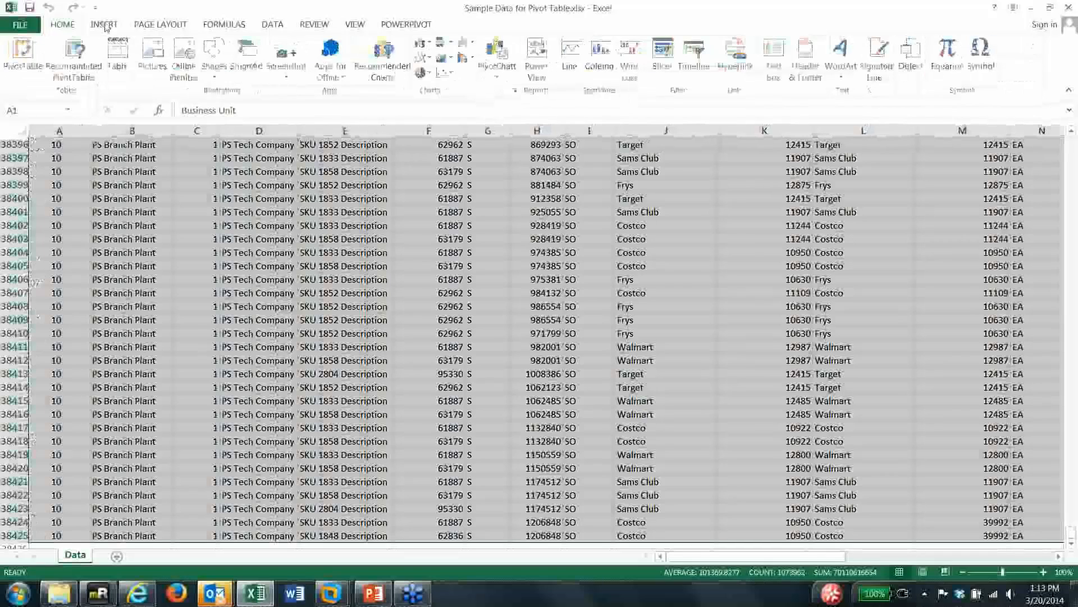
click(24, 57)
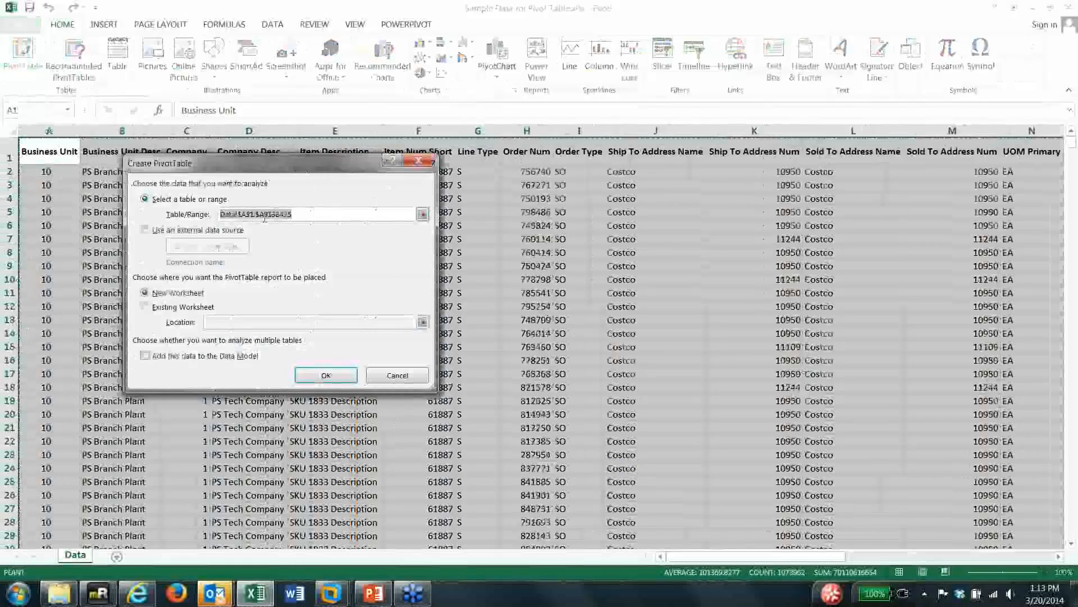
click(325, 375)
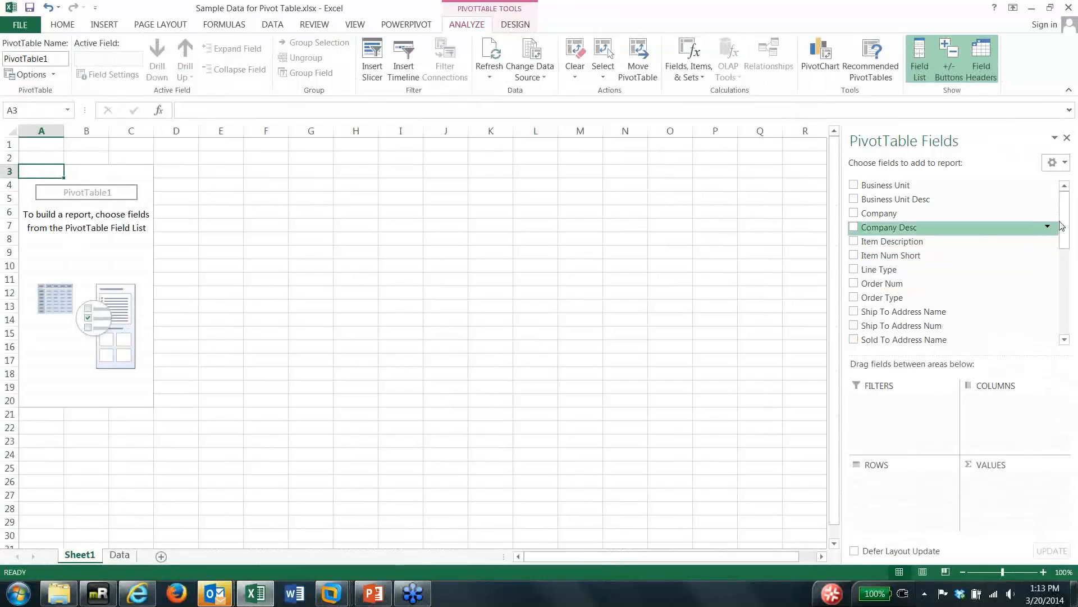
- Lay out the PivotTable with Sold To Address Name and, nested below it, Fiscal Year as rows, and summed Amount Extended Price as values
drag(1064, 219, 1028, 243)
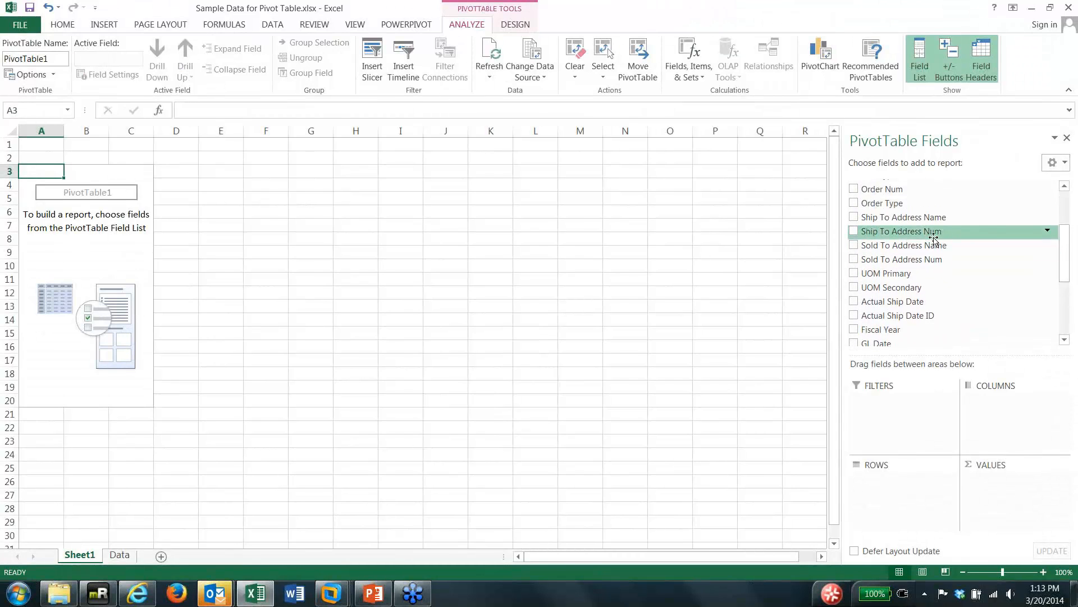
drag(929, 243, 910, 489)
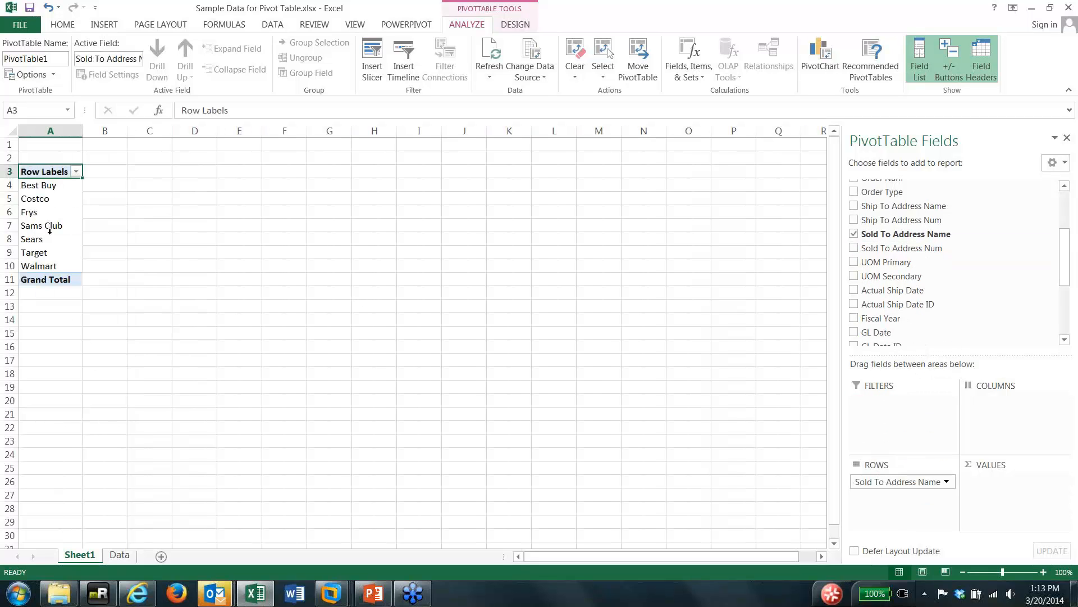
drag(1064, 281, 1077, 337)
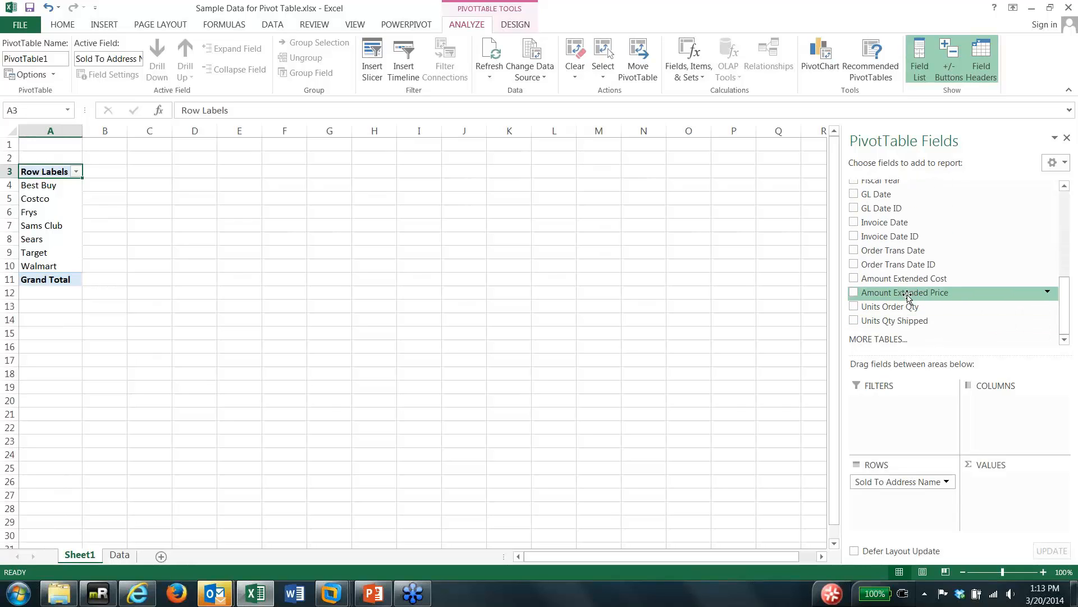
drag(904, 292, 1011, 494)
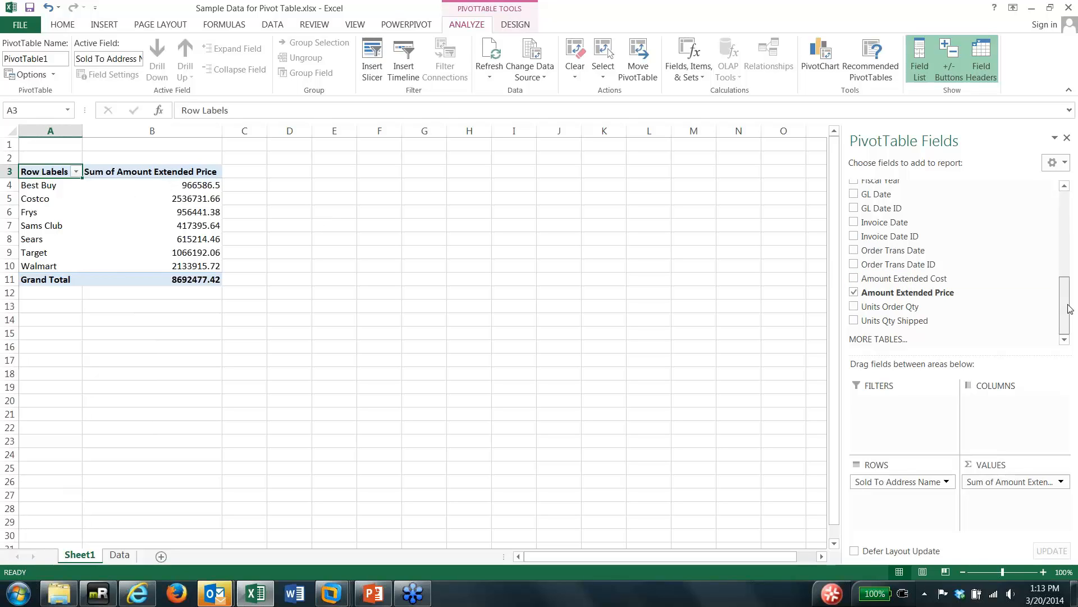
drag(1069, 309, 1049, 281)
drag(903, 266, 904, 513)
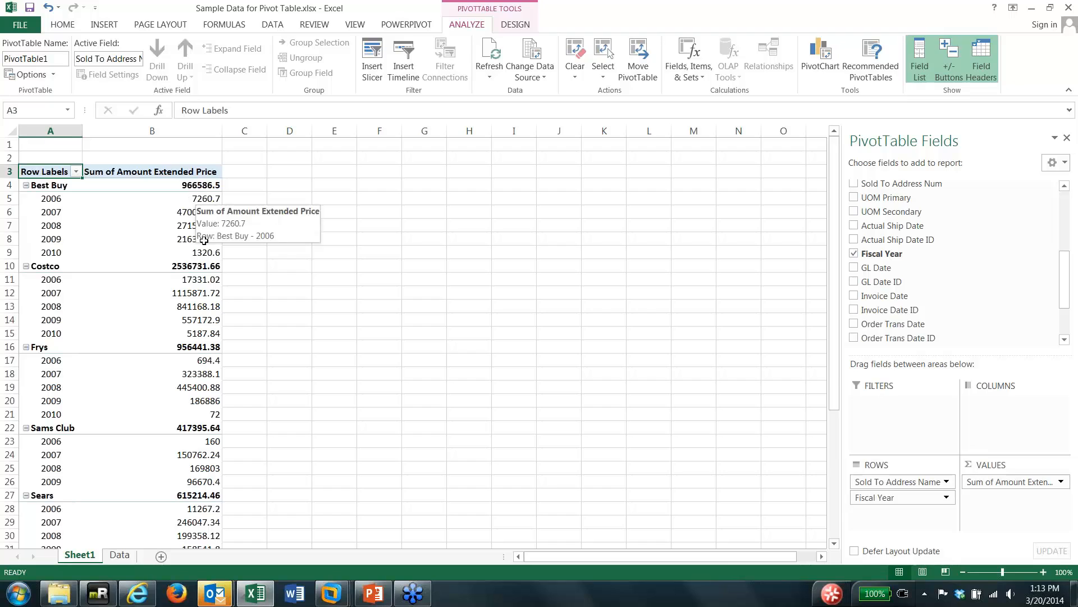
- Format the Amount Extended Price value field as Currency with two decimal places and the $ symbol
click(1046, 479)
click(1044, 466)
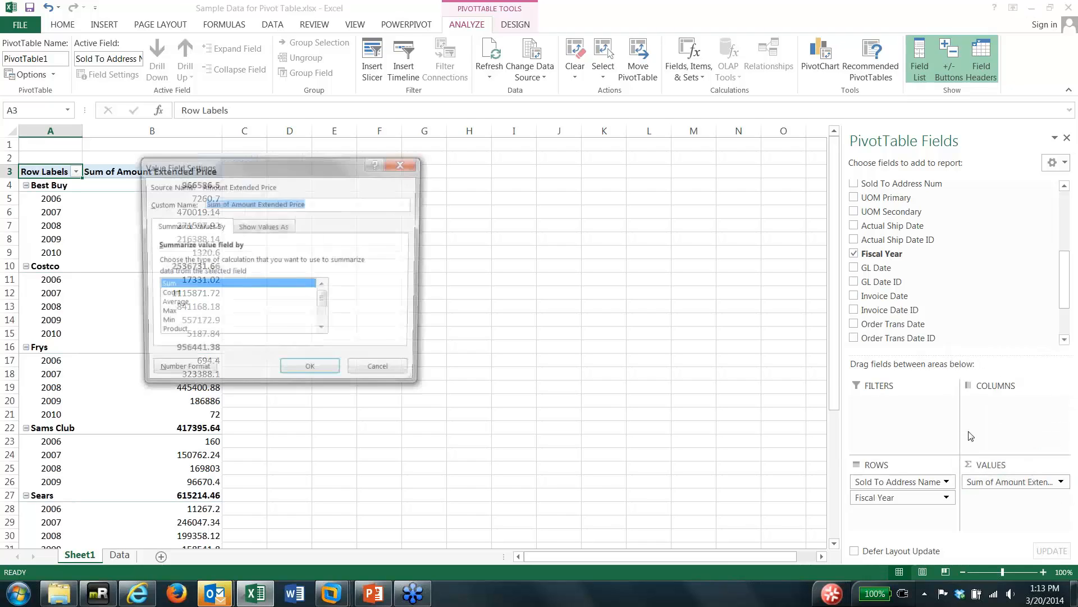
click(179, 373)
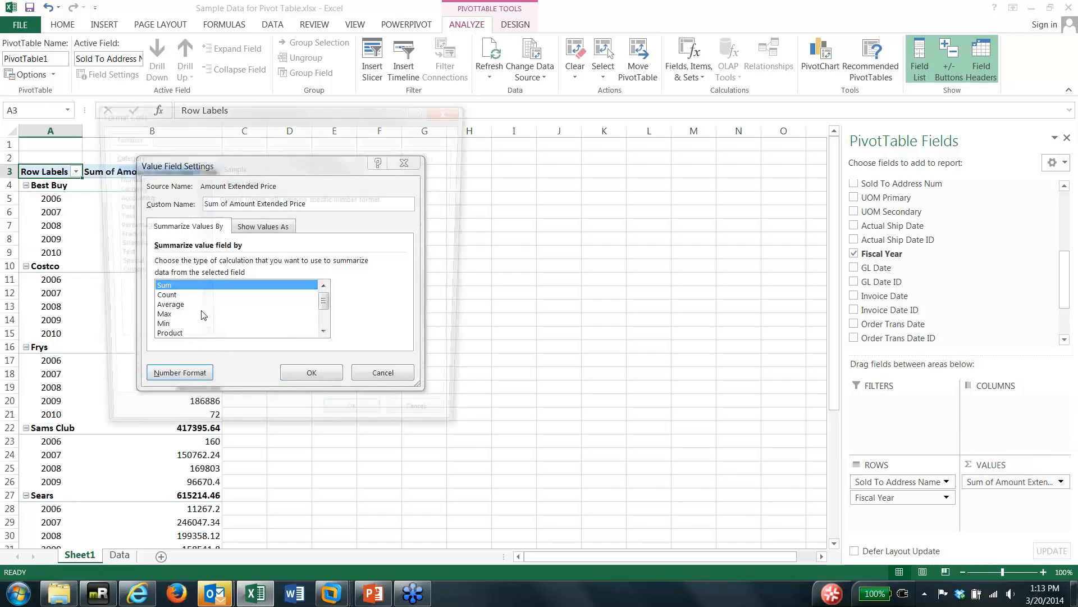
click(124, 188)
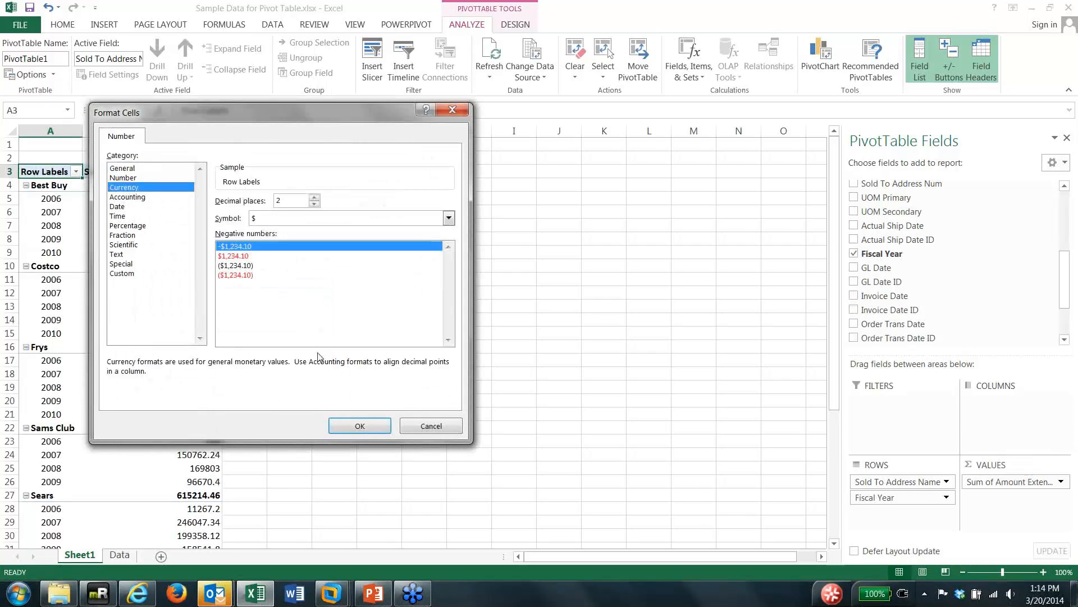
click(359, 426)
click(329, 372)
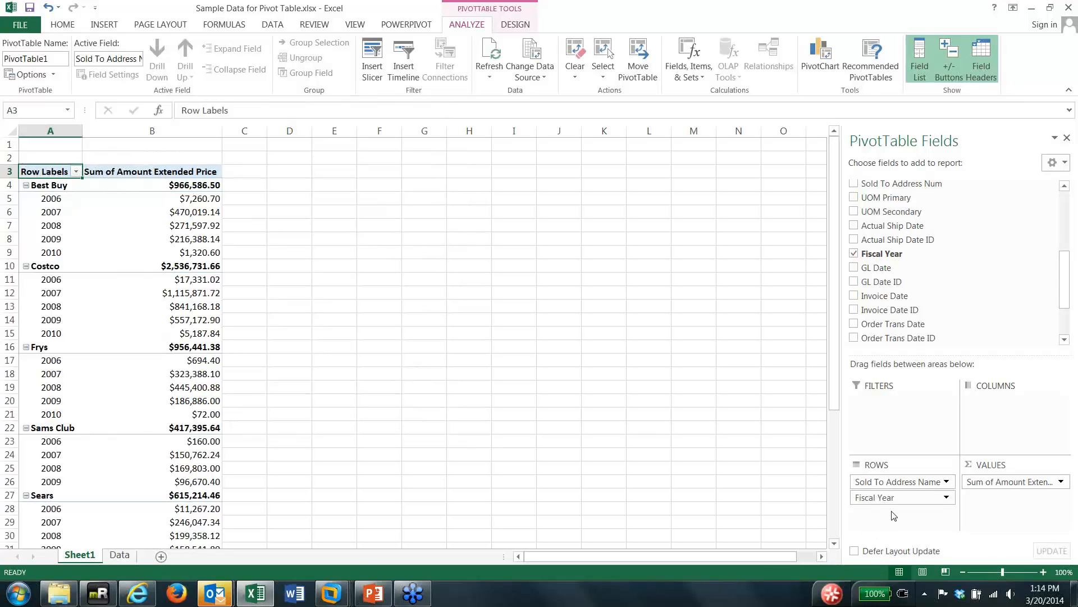
- Reorder the rows to put Fiscal Year above Sold To Address Name, and move Fiscal Year to the PivotTable's columns
drag(890, 499, 887, 476)
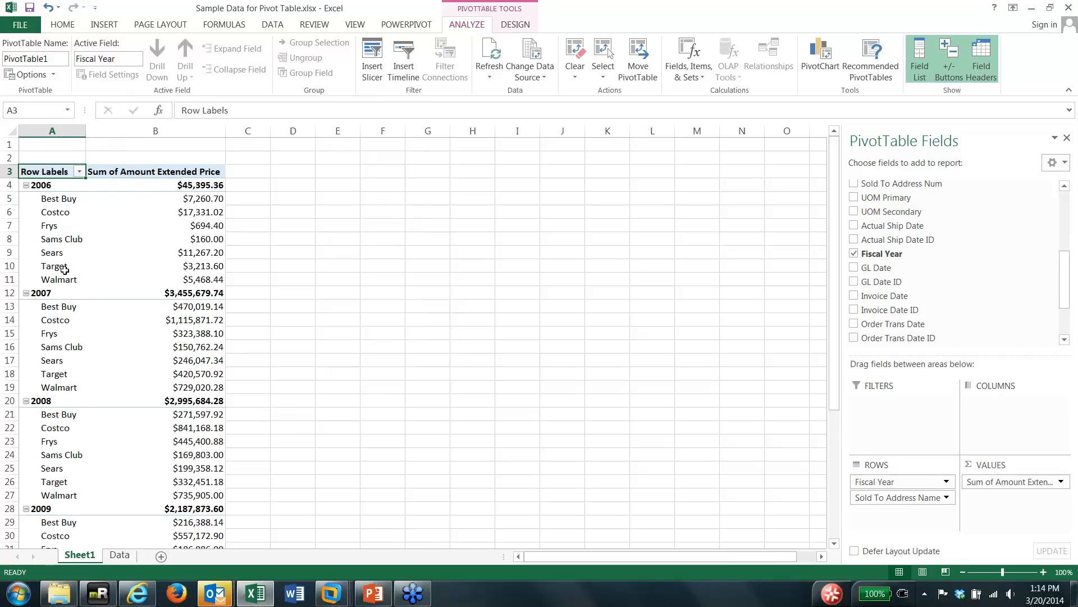
drag(880, 477, 992, 428)
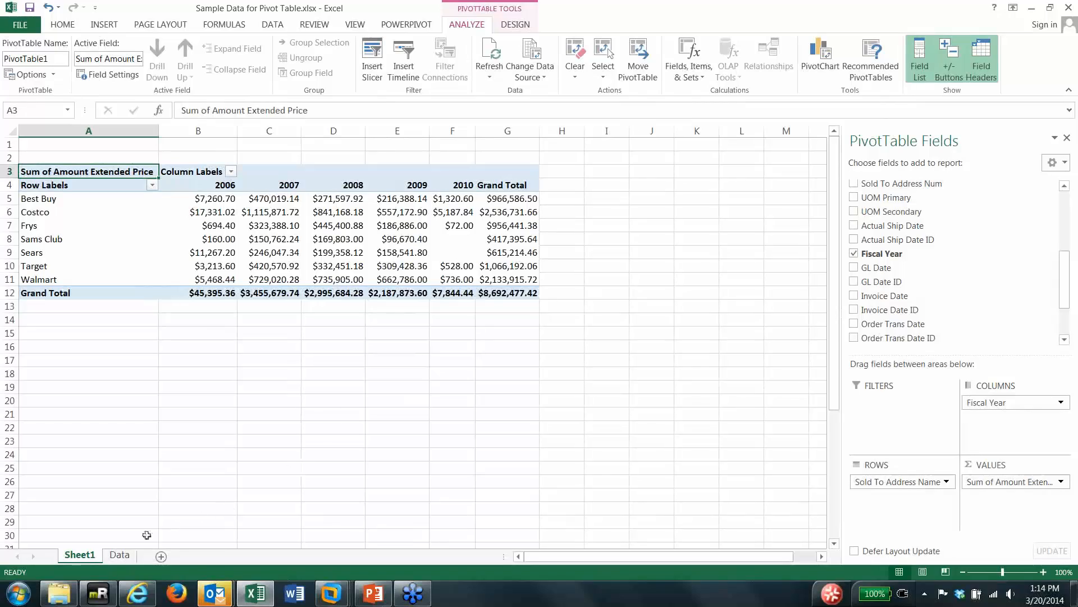
- Review the source rows on the Data sheet and return to the PivotTable on Sheet1
click(119, 554)
scroll(101, 365, down, 12)
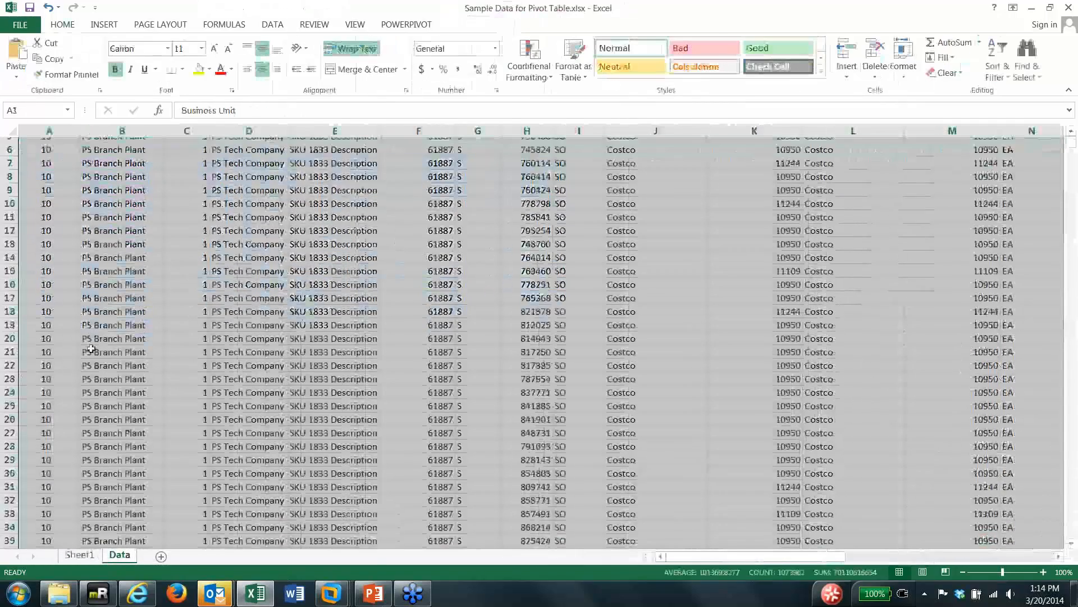
scroll(101, 365, up, 11)
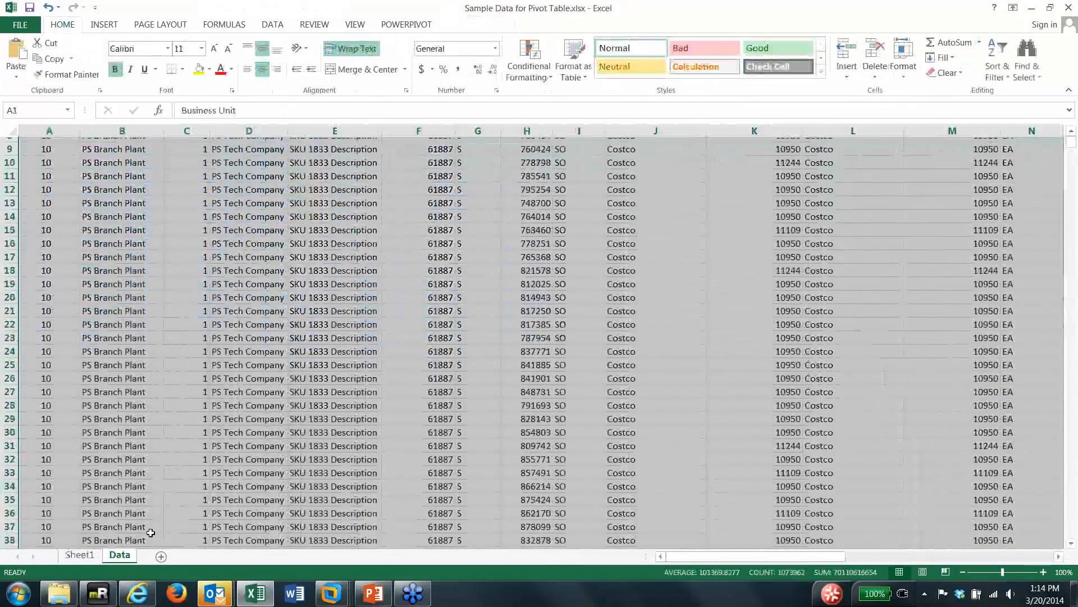
click(87, 557)
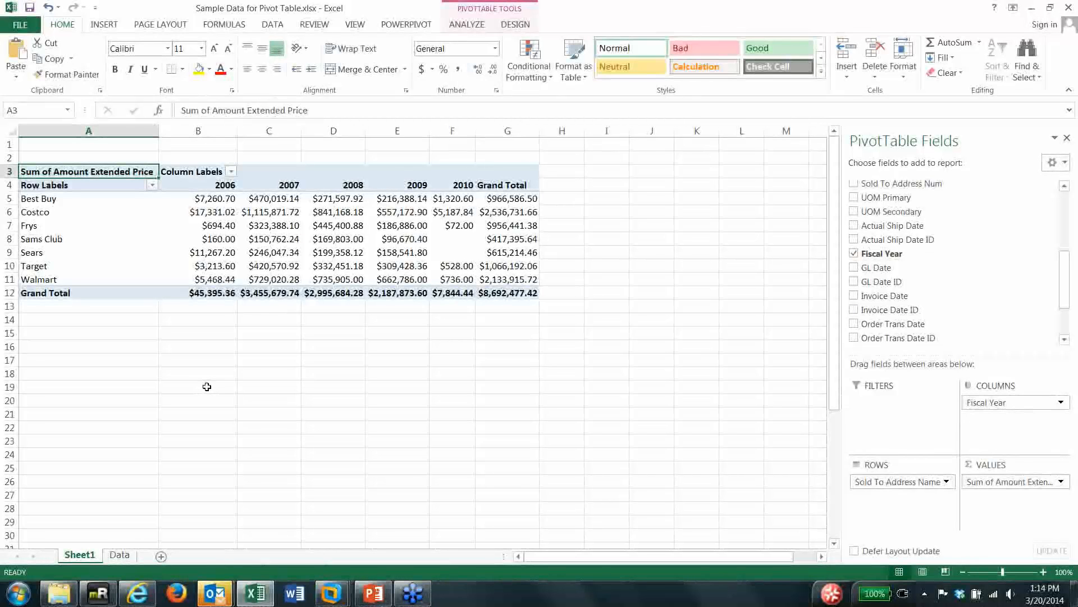
- Close the sample workbook without saving its changes and start Excel again
click(1071, 8)
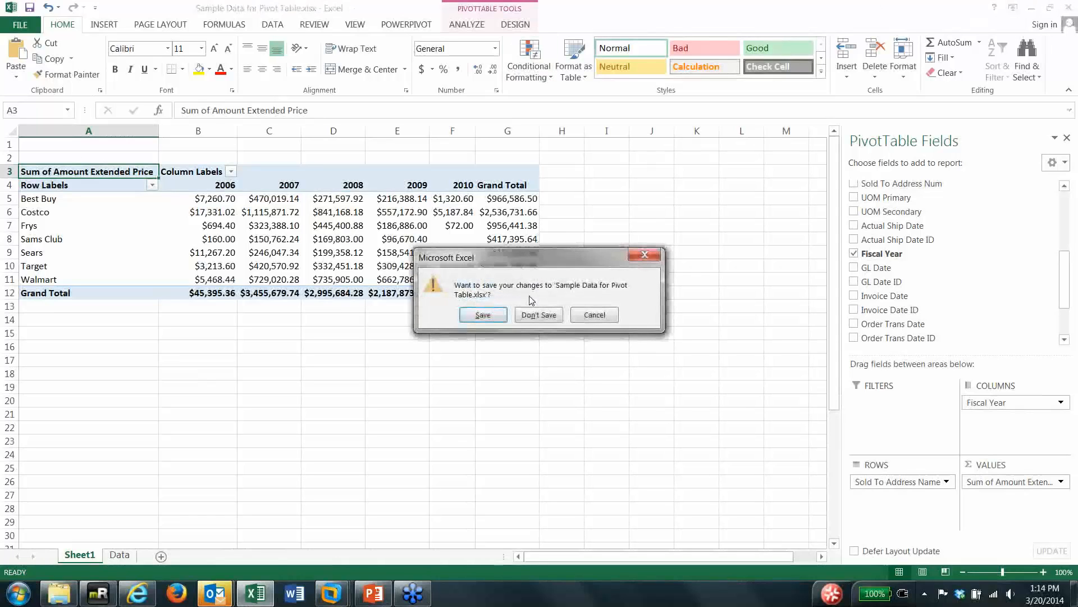
click(533, 321)
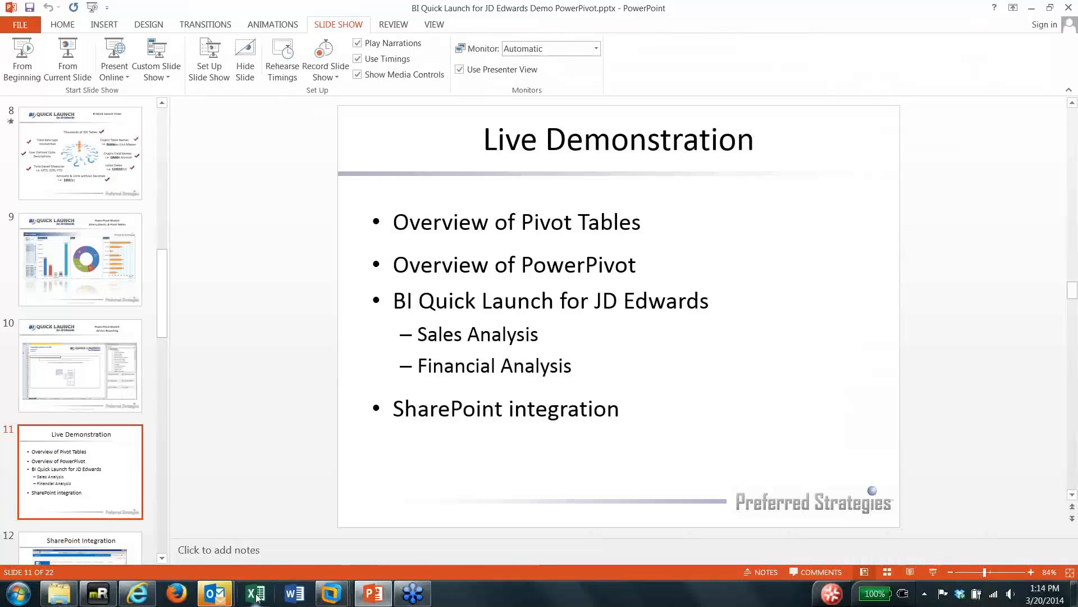
click(258, 596)
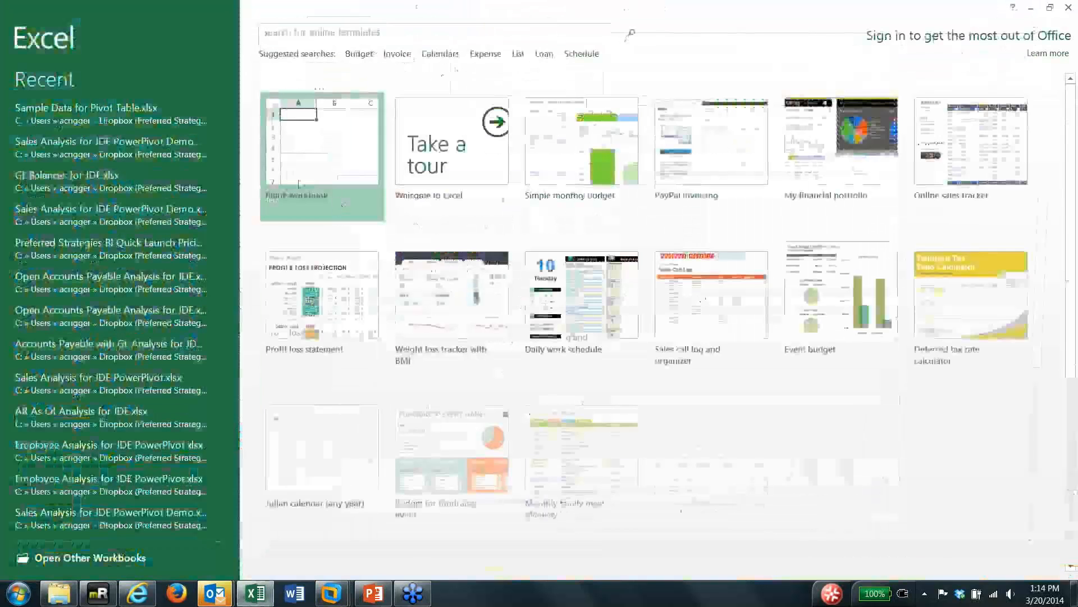
- Open the Sales Analysis for JDE PowerPivot Demo Map workbook and check that PowerPivot is enabled among the COM add-ins
click(82, 148)
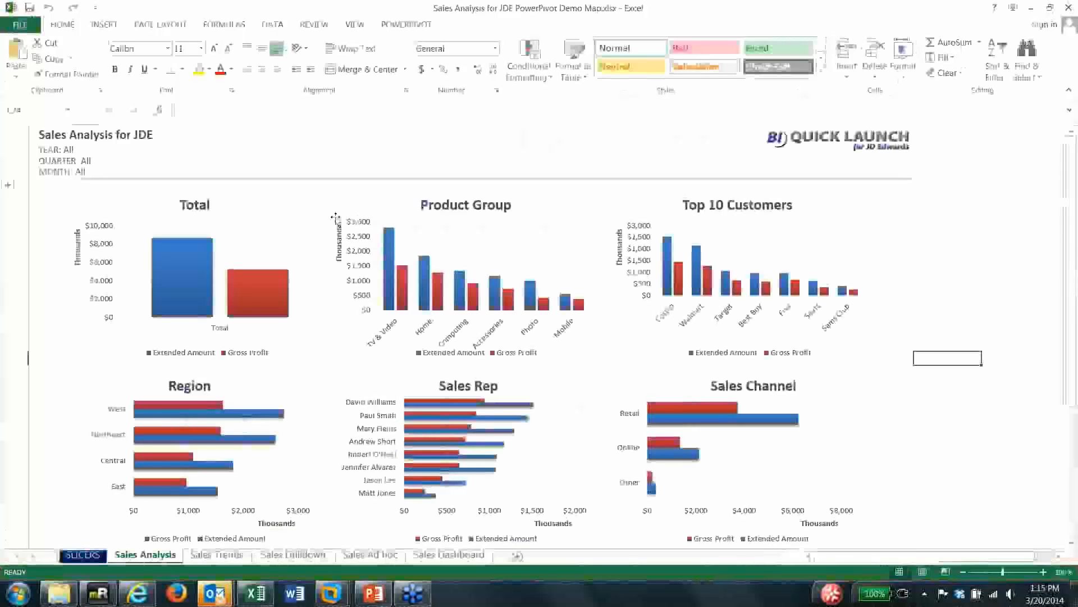
click(25, 25)
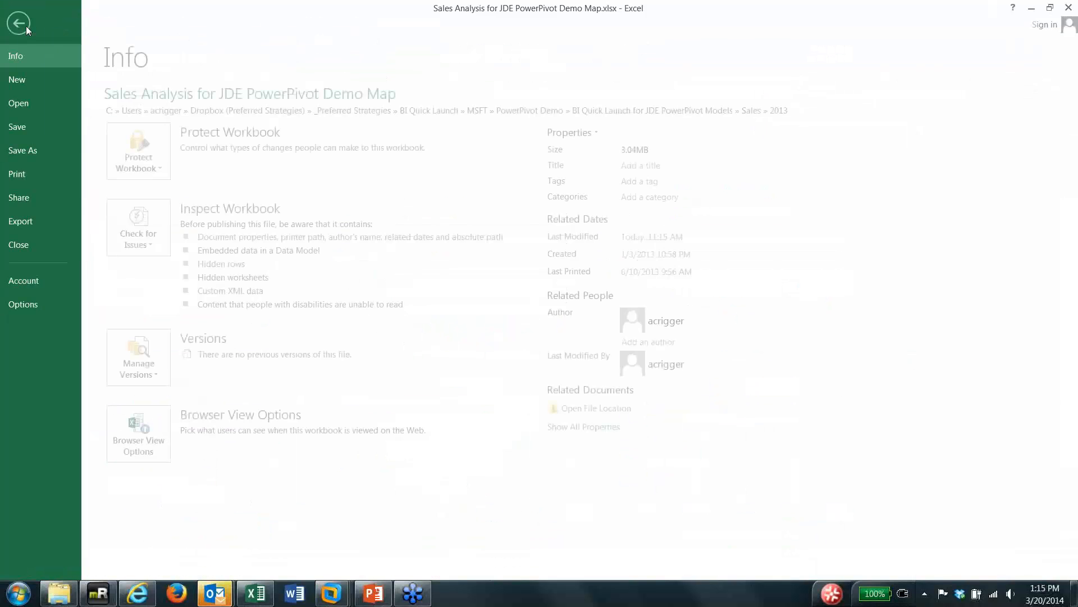
click(36, 303)
click(236, 235)
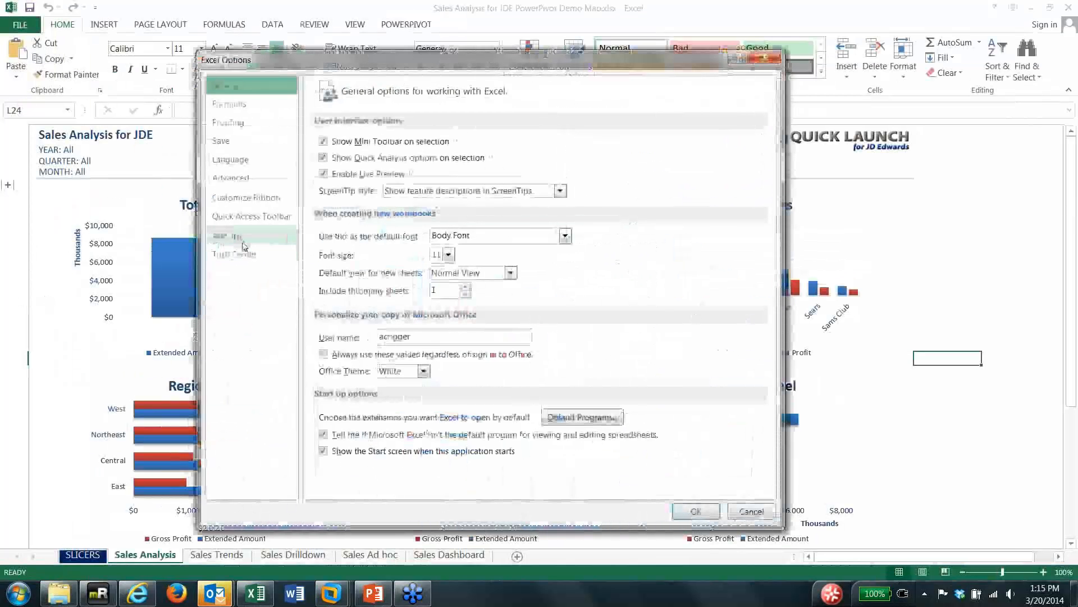
click(421, 483)
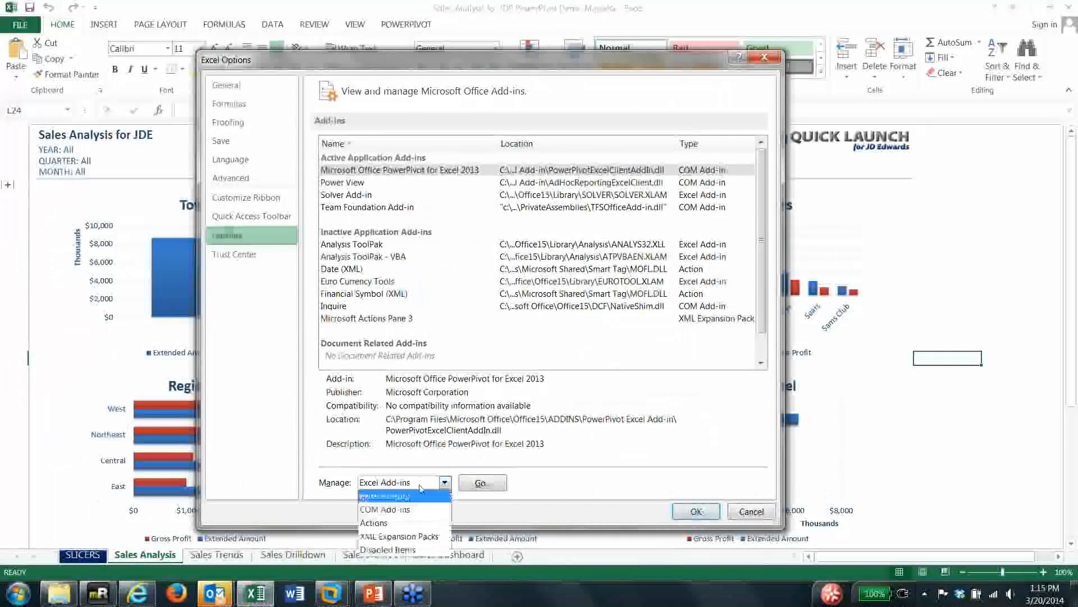
click(388, 509)
click(478, 482)
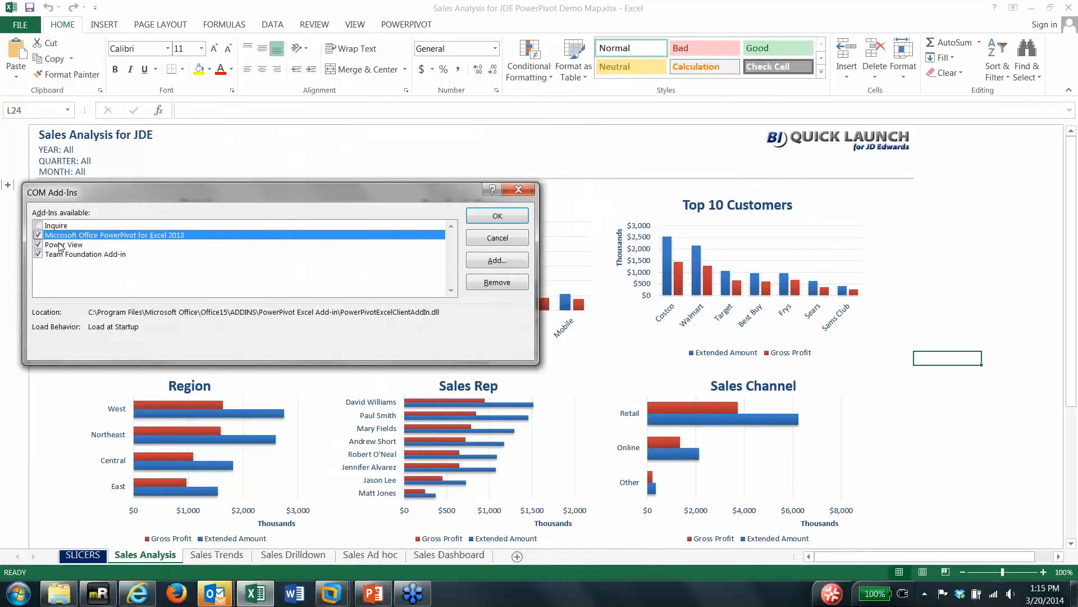
click(503, 241)
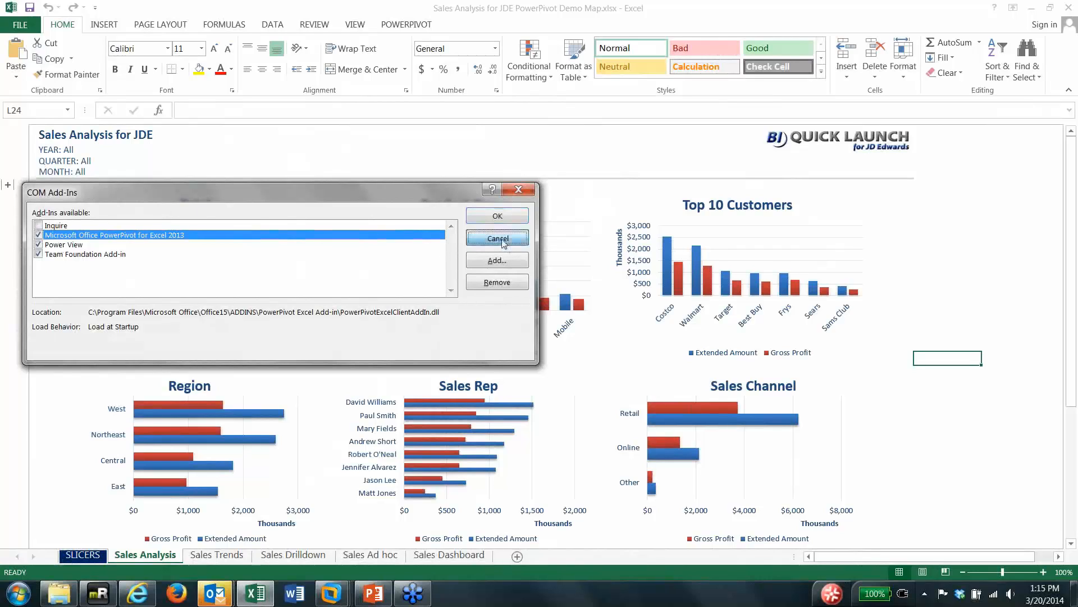
click(406, 25)
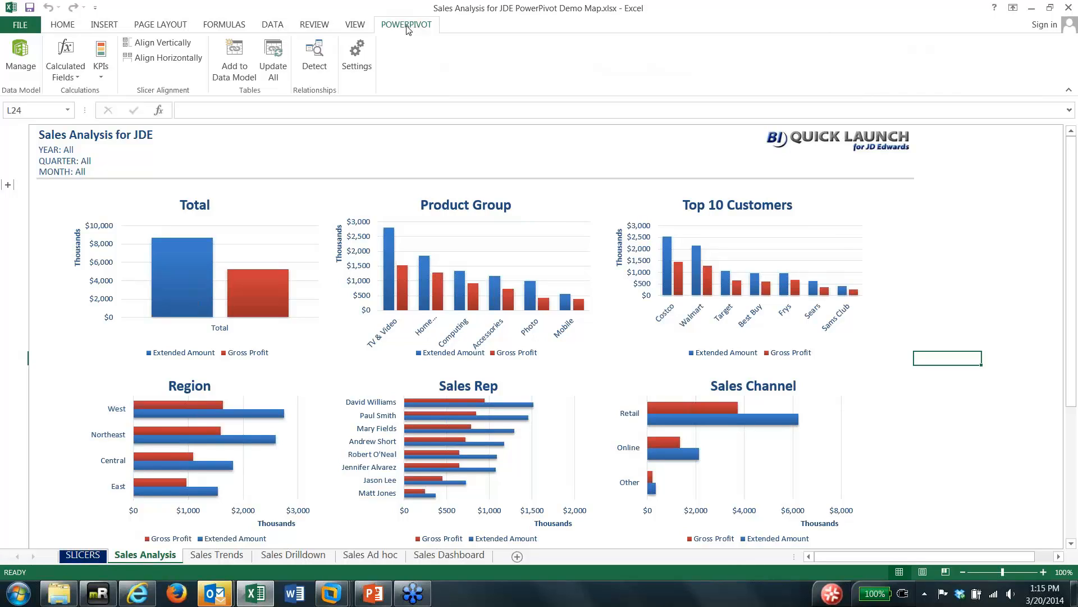
- Switch to Internet Explorer, review the Power Pivot download page's prerequisites for Excel 2013 and 2010, and return to the Excel workbook
click(148, 593)
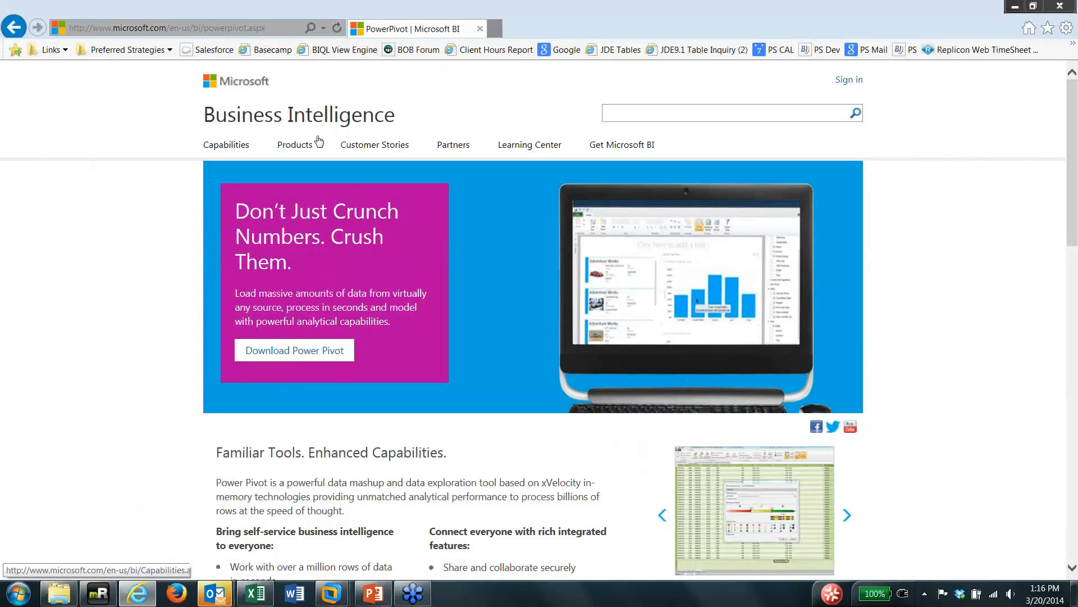
click(301, 356)
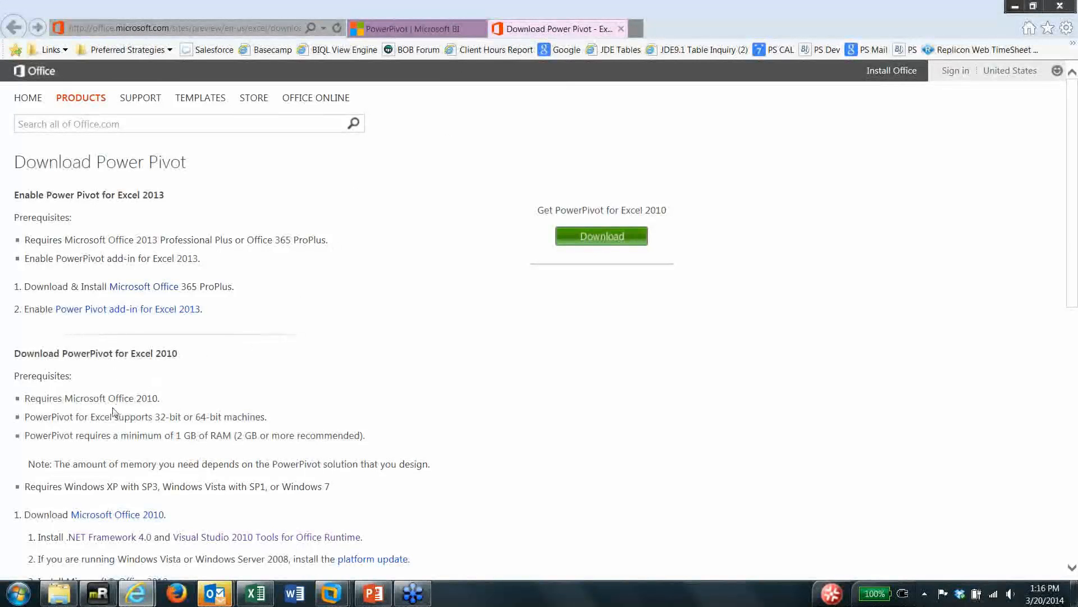
scroll(113, 409, down, 3)
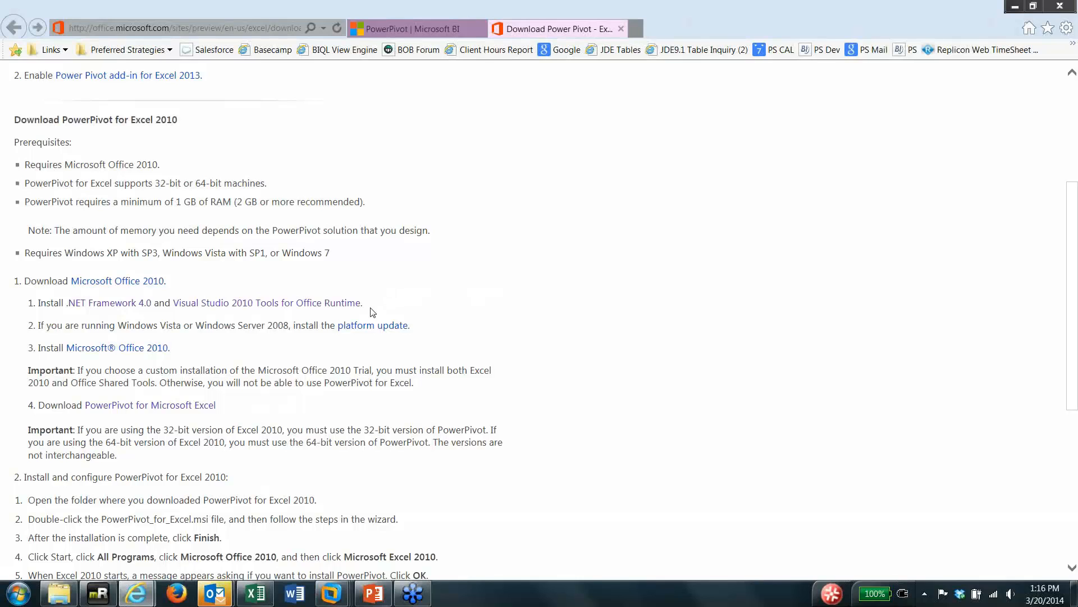
click(260, 596)
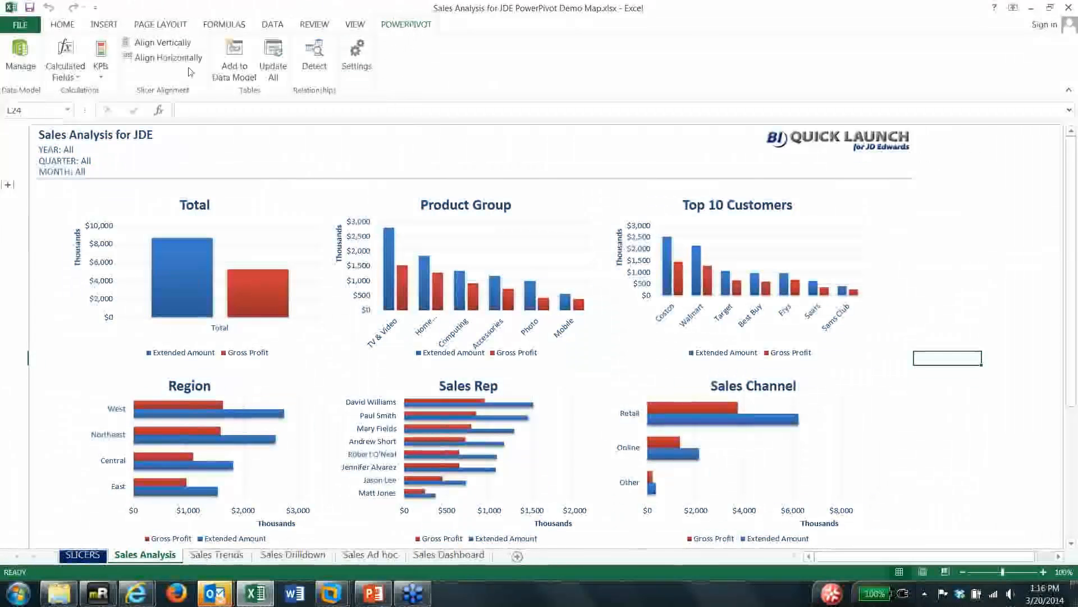
- Open the workbook's PowerPivot data model and review the data source types offered by the Table Import Wizard without importing anything
click(21, 55)
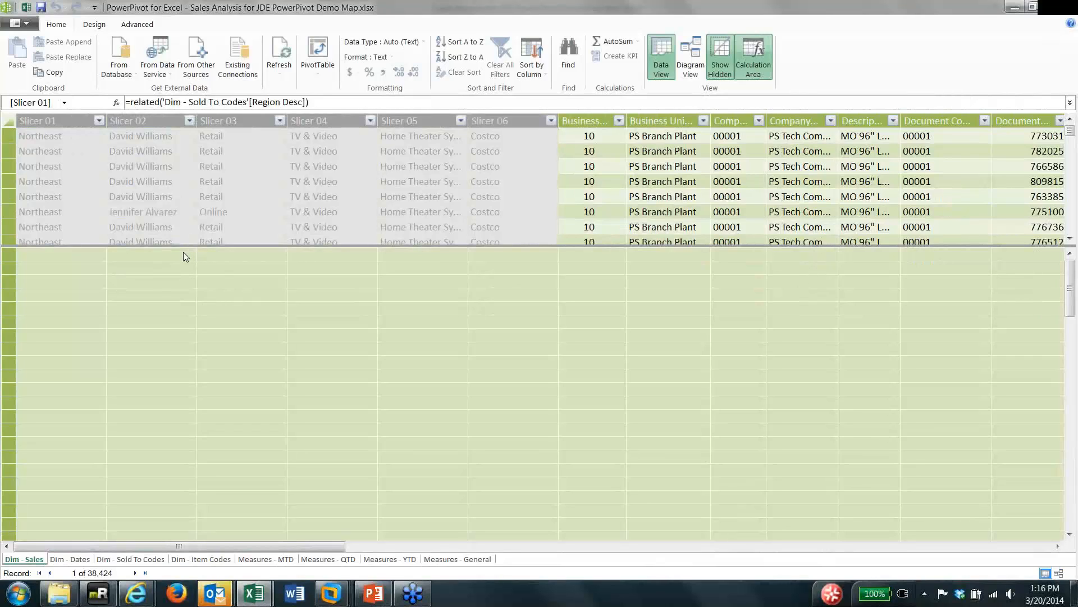
click(197, 64)
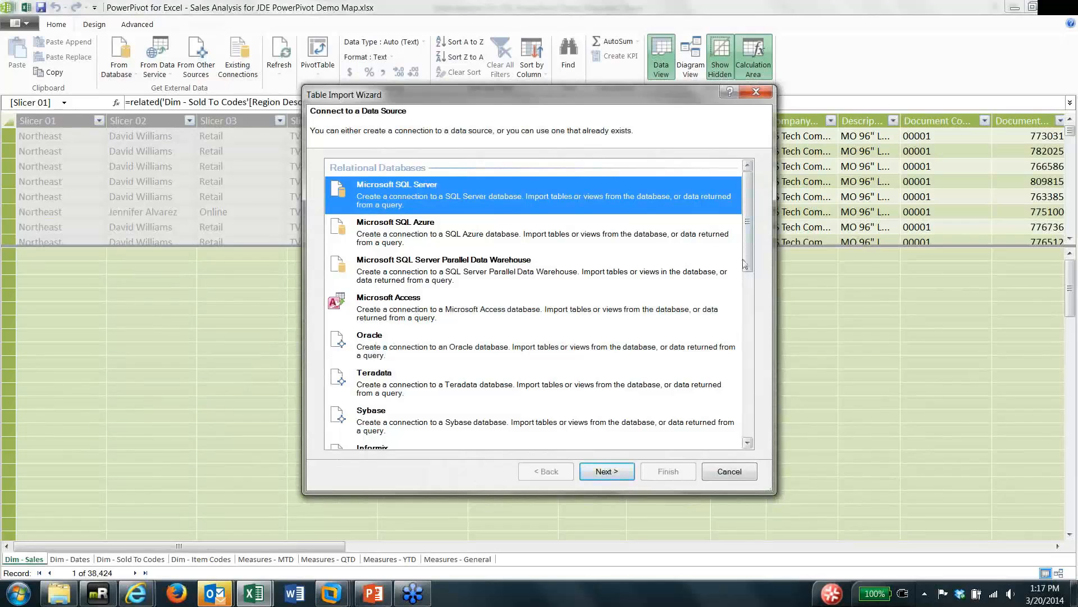
drag(753, 269, 760, 338)
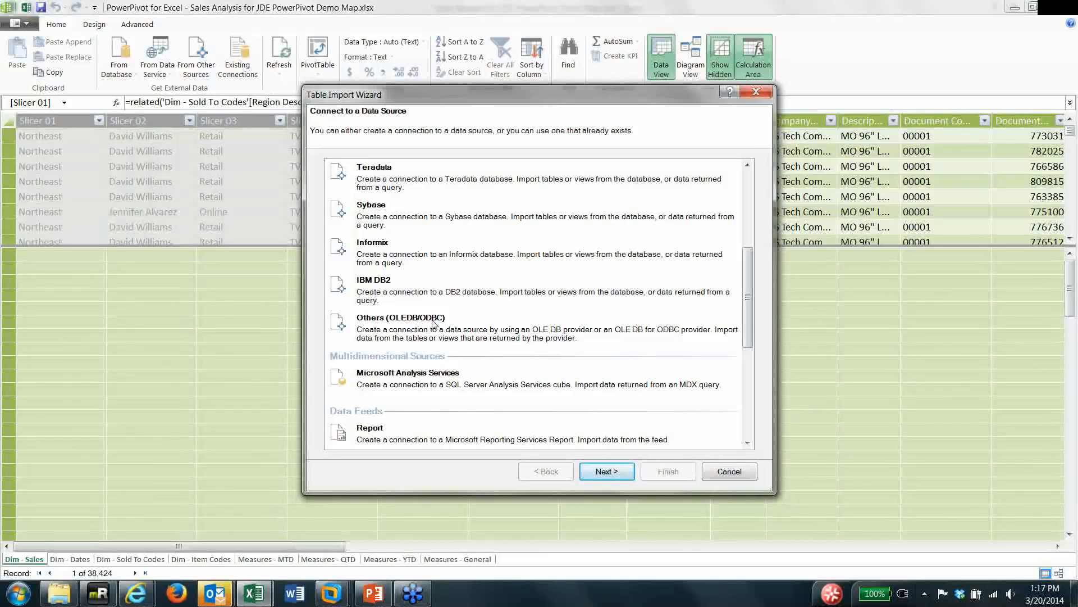
drag(753, 332, 697, 247)
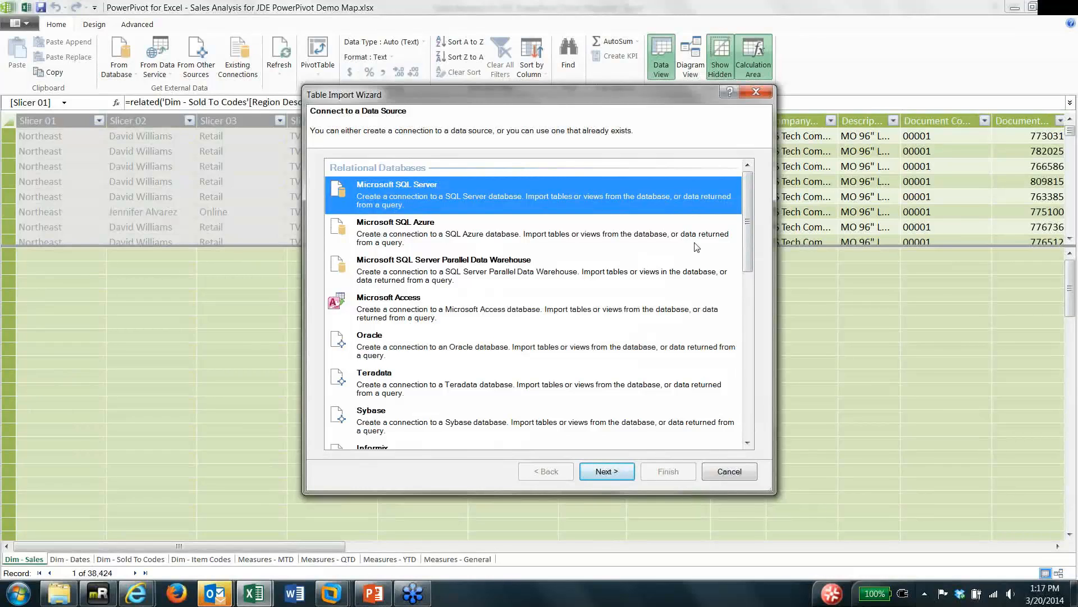
click(728, 473)
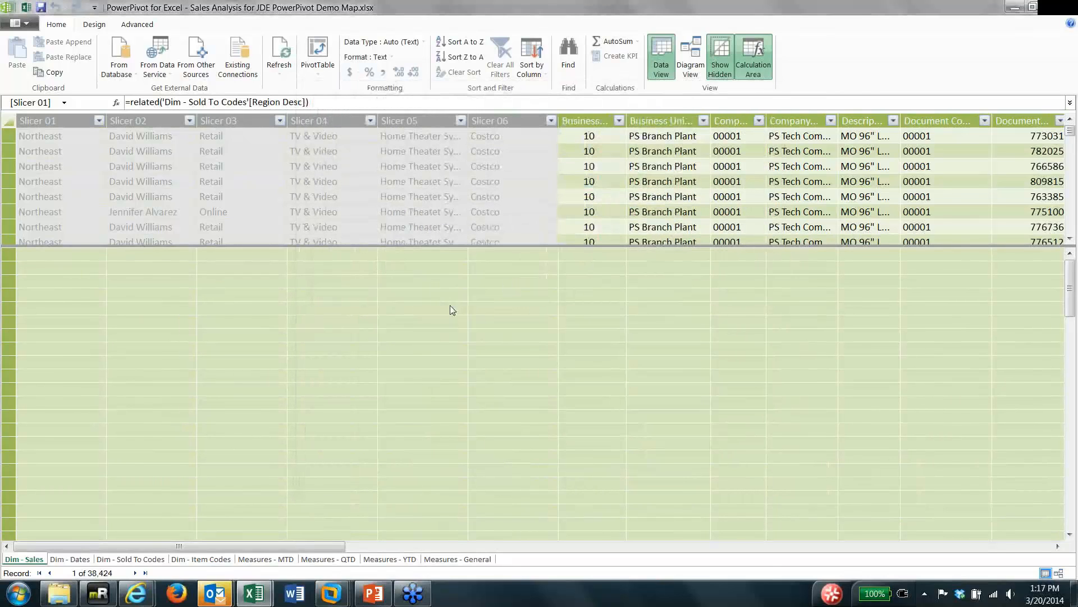
- Examine the table relationships in the model diagram at 115% zoom and the Measures - YTD calculations, then return to the workbook
click(689, 63)
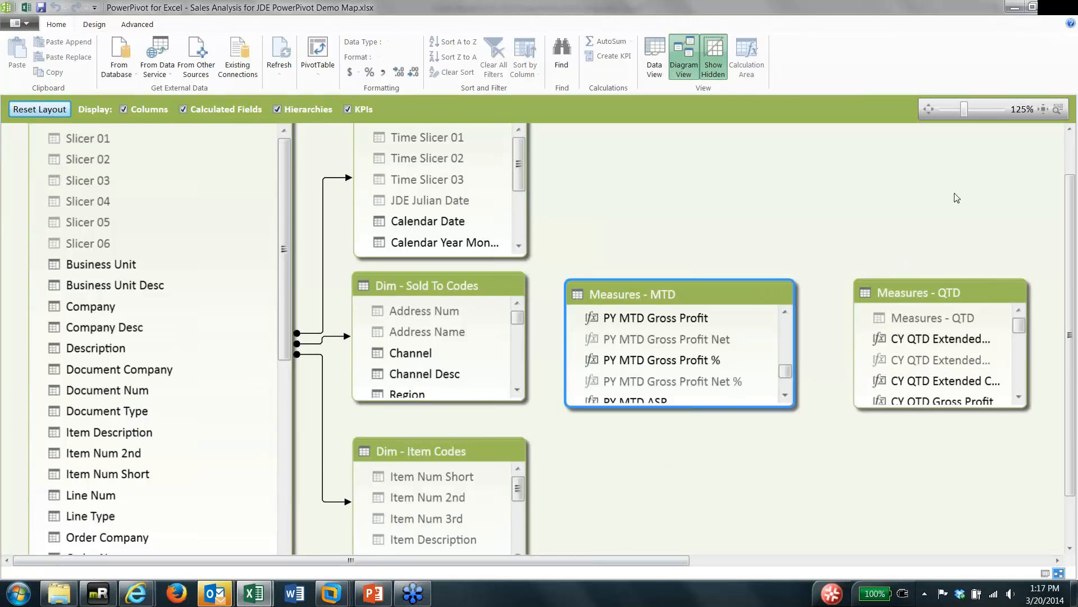
drag(964, 111, 958, 111)
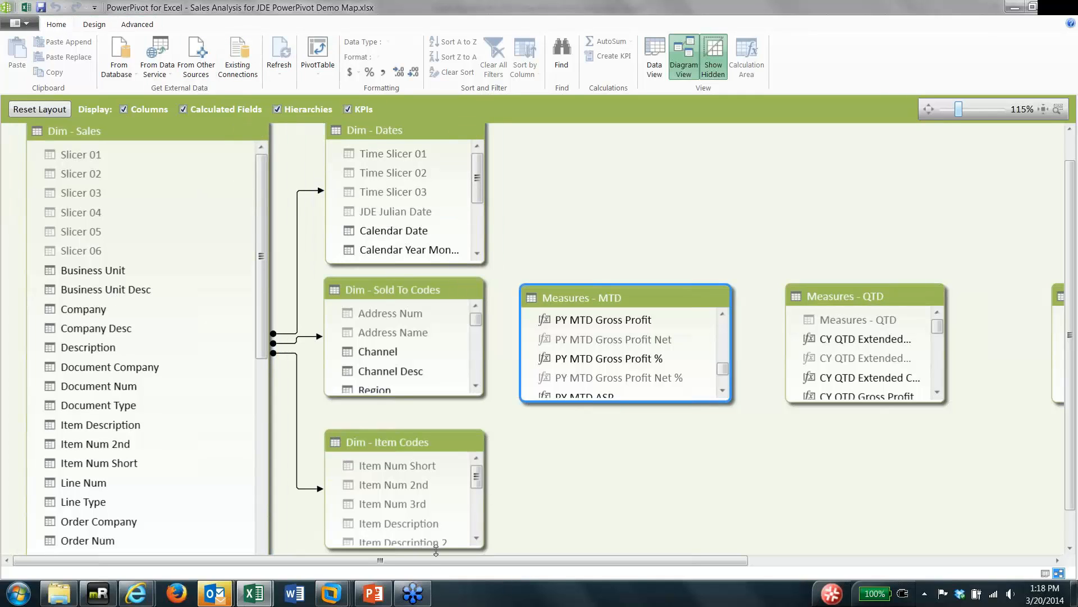
click(657, 63)
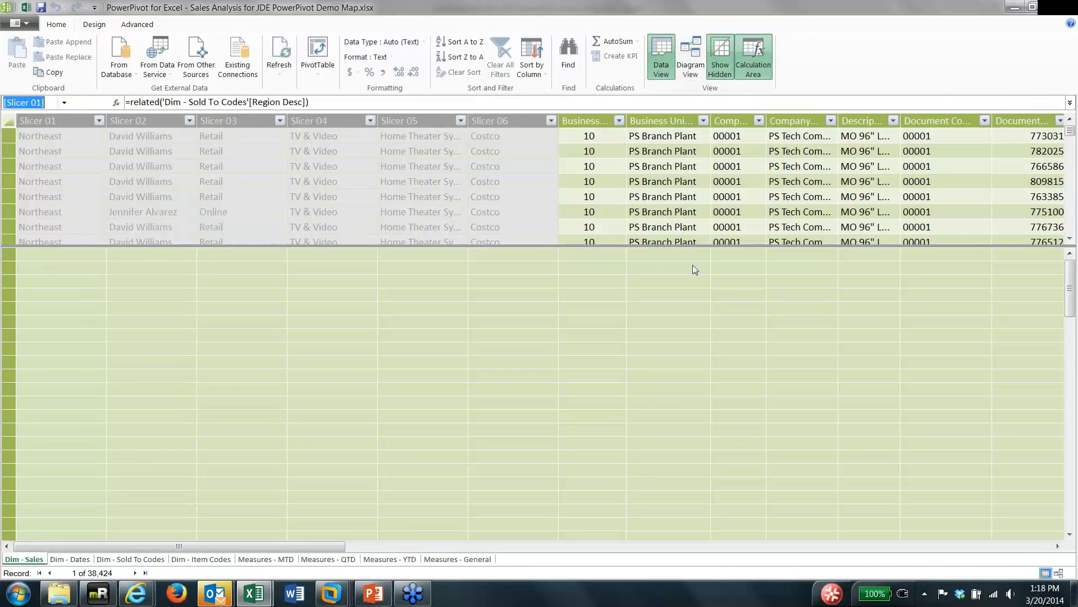
click(400, 560)
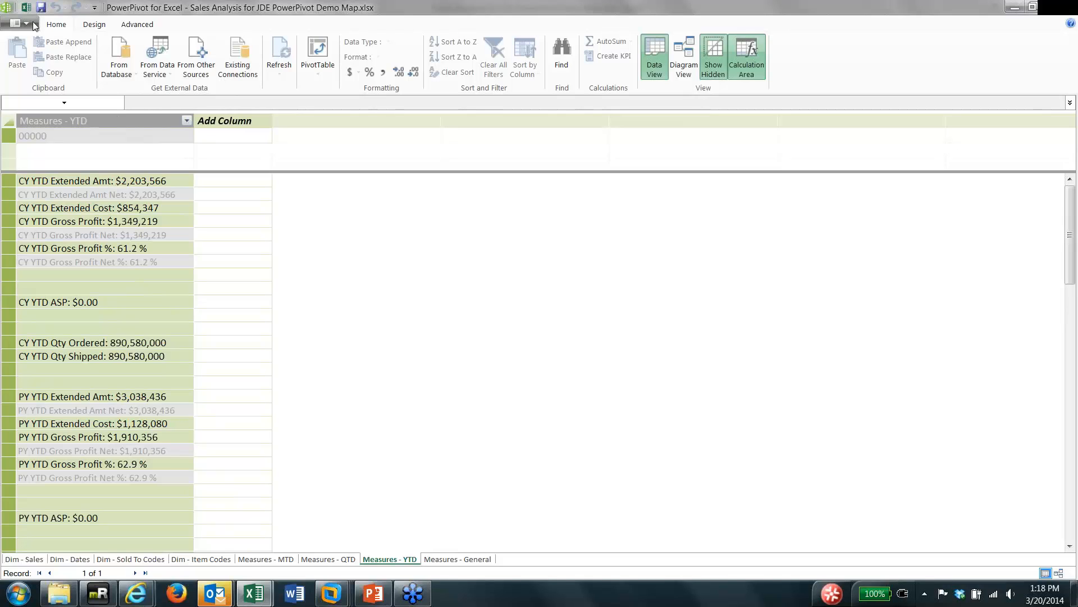
click(26, 8)
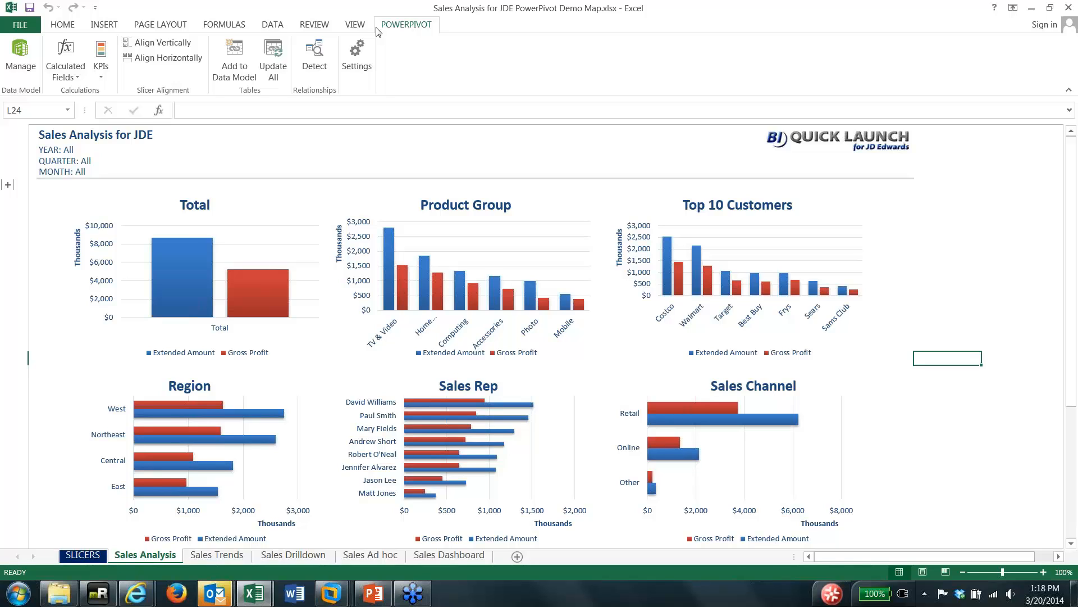
- Refresh all of the workbook's data connections, entering the password for the JDE connection
click(271, 24)
click(205, 76)
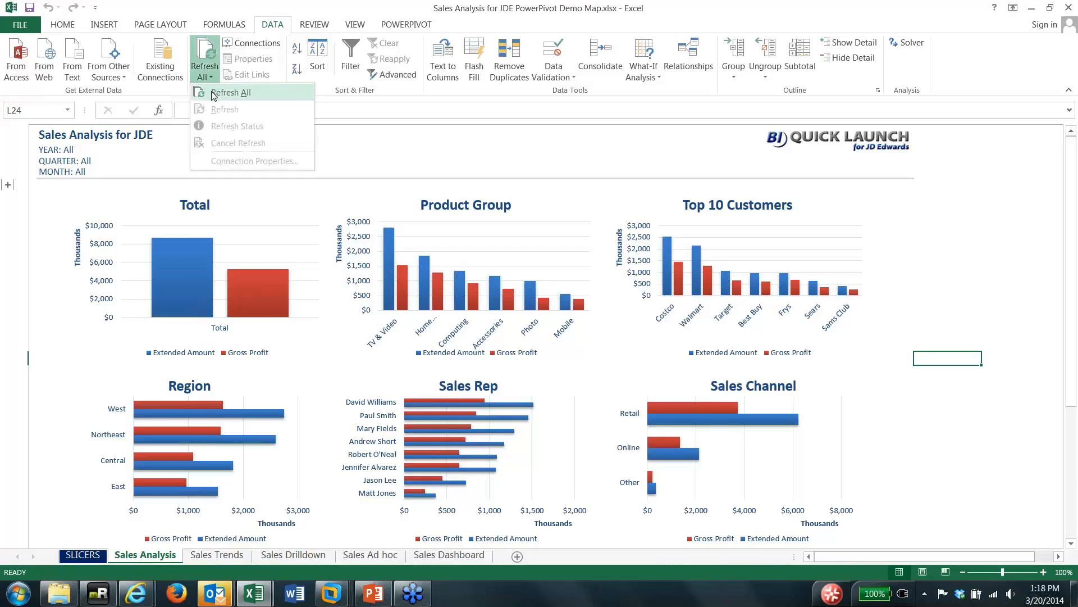
click(214, 93)
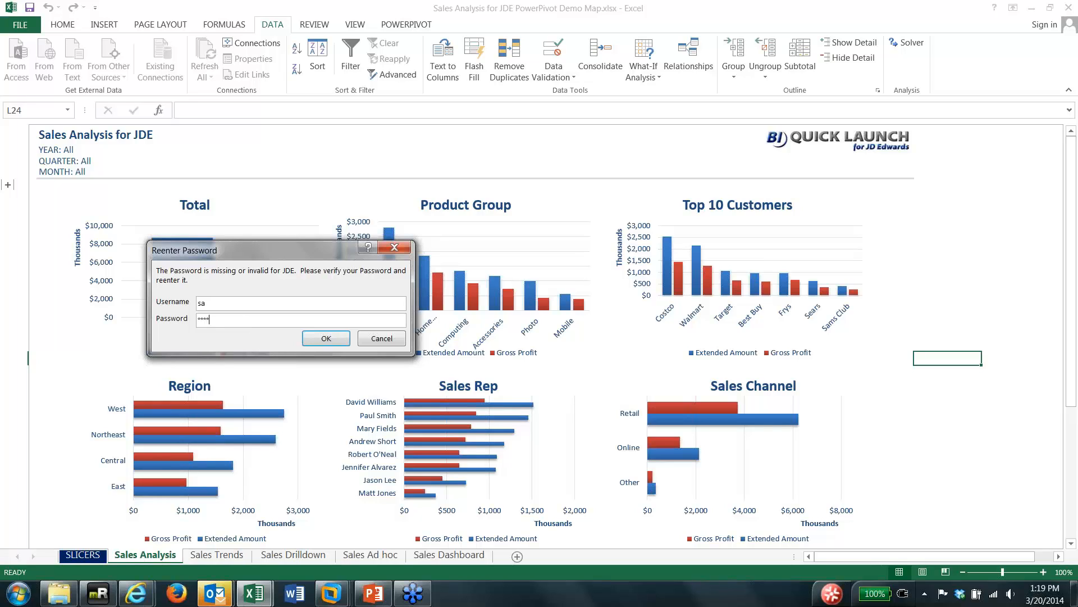
text(**)
click(326, 338)
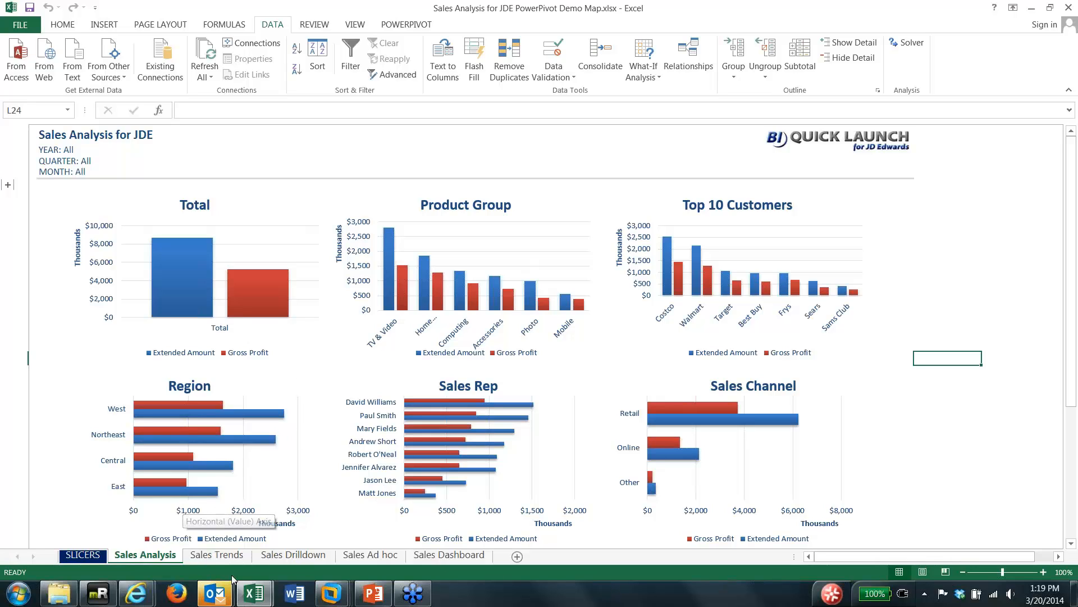
- Look through the Sales Drilldown and Sales Ad hoc sheets, and inspect the Central region's extended amount on Sales Analysis
click(288, 554)
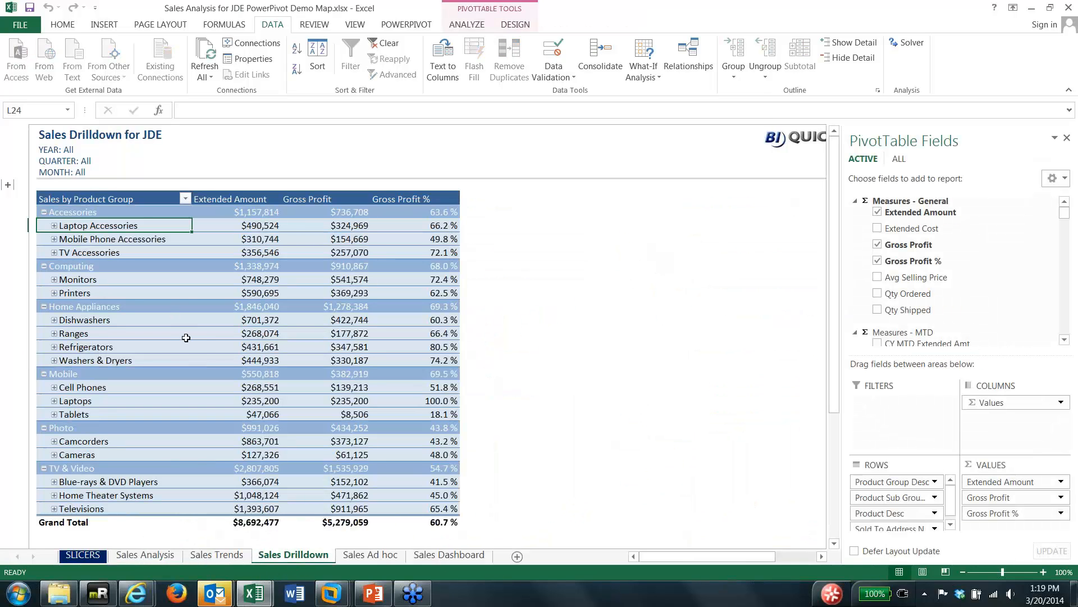
click(371, 555)
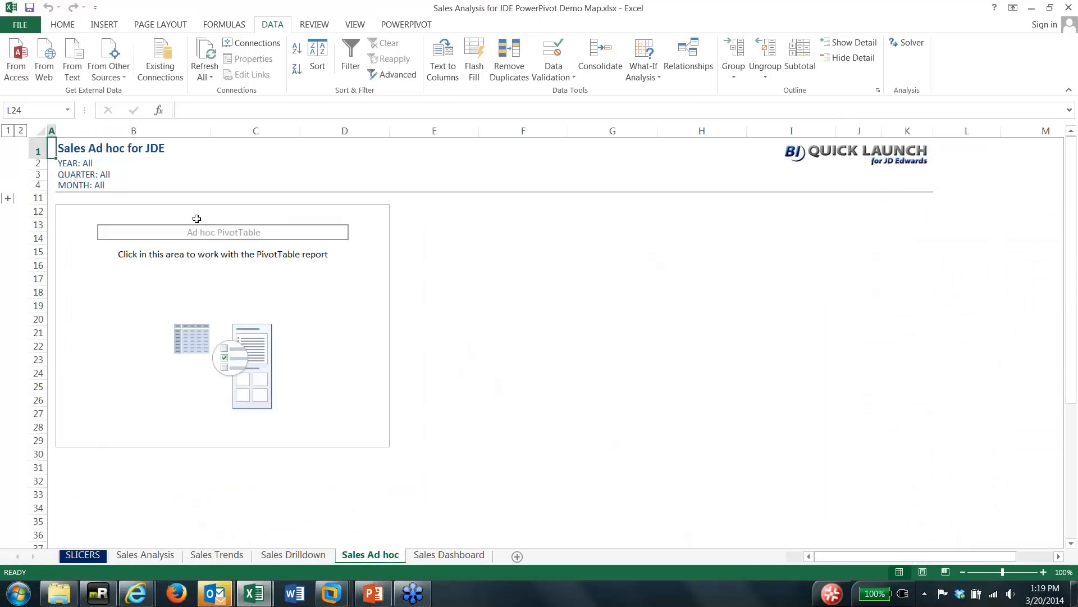
click(135, 556)
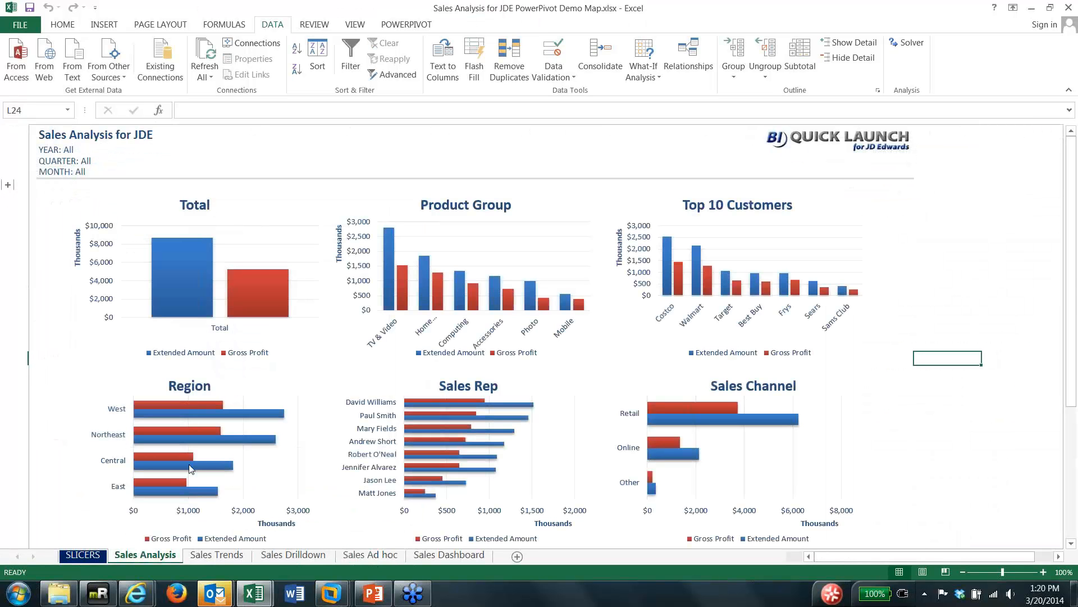
mouse_move(190, 466)
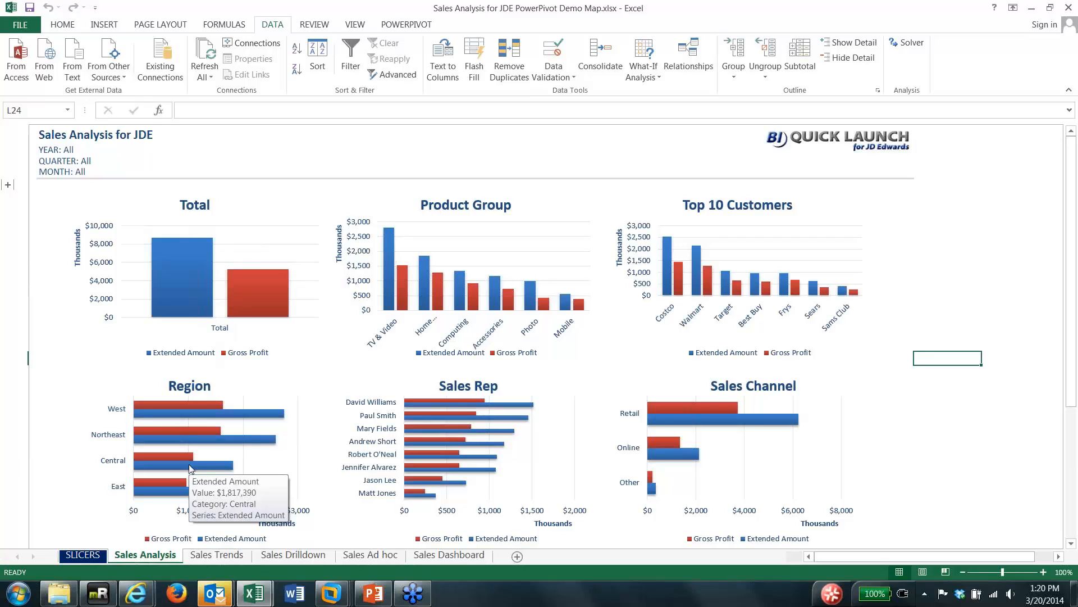
- Filter the reports with the slicers on the SLICERS sheet to year 2009 and the Central region
click(83, 555)
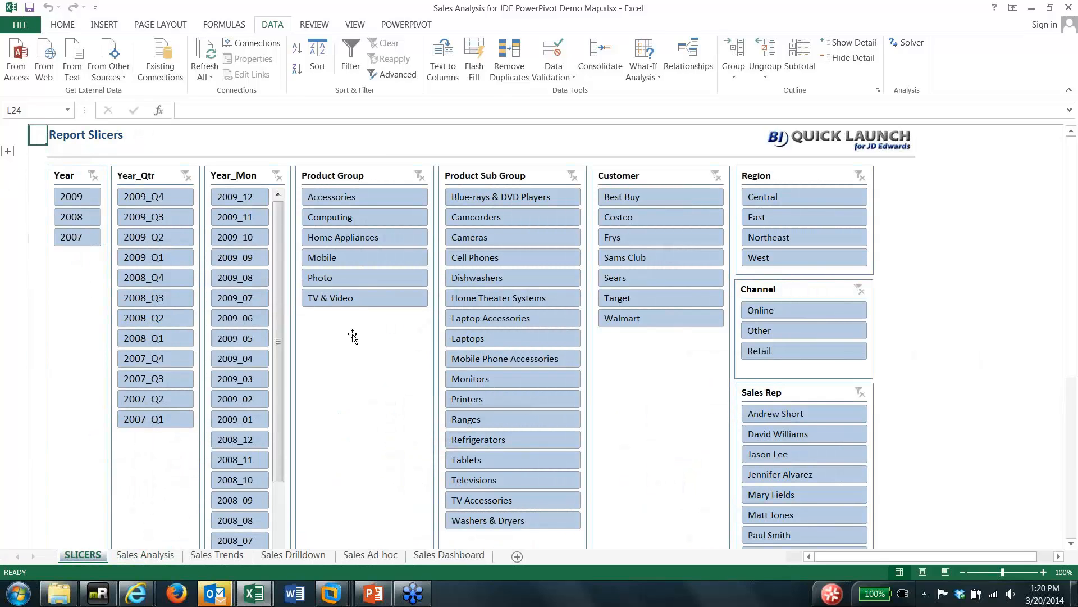
click(107, 26)
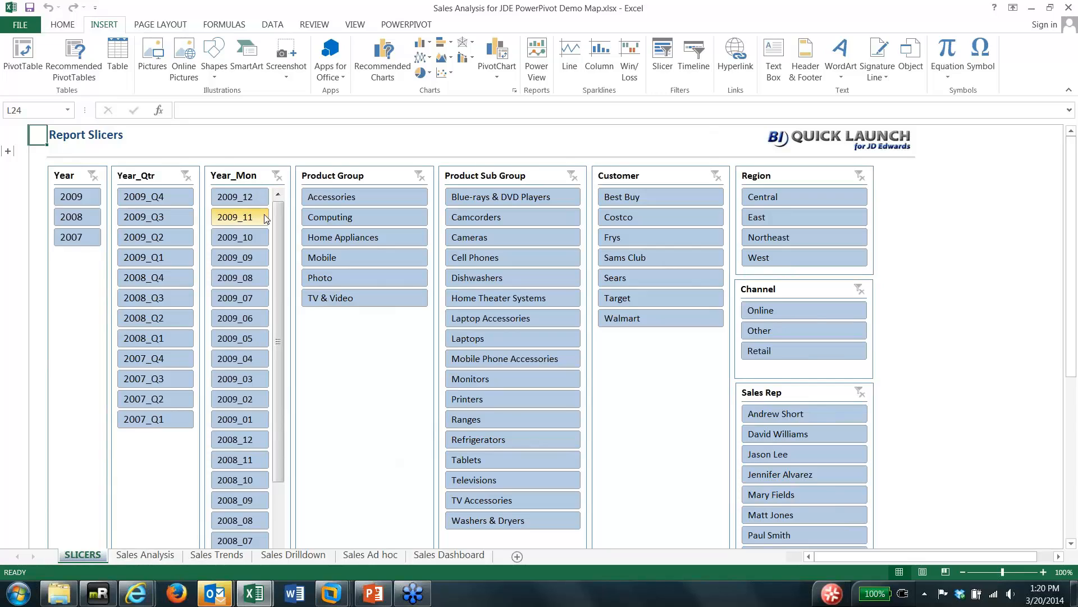
click(69, 196)
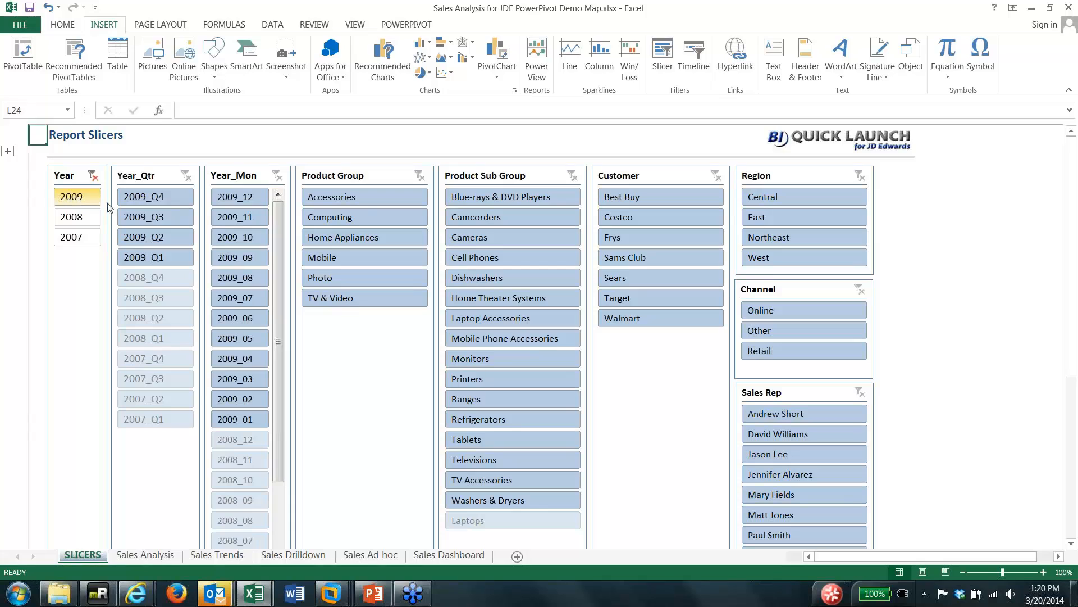
click(777, 202)
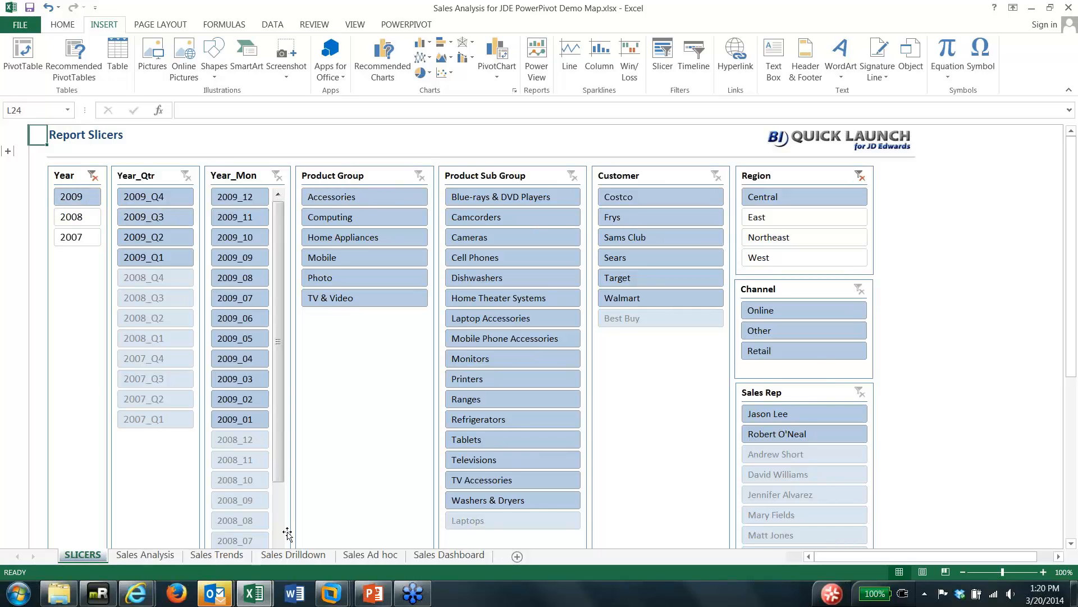
- Review the filtered charts on the Sales Analysis and Sales Trends sheets, including the Sales bar for 2009
click(141, 555)
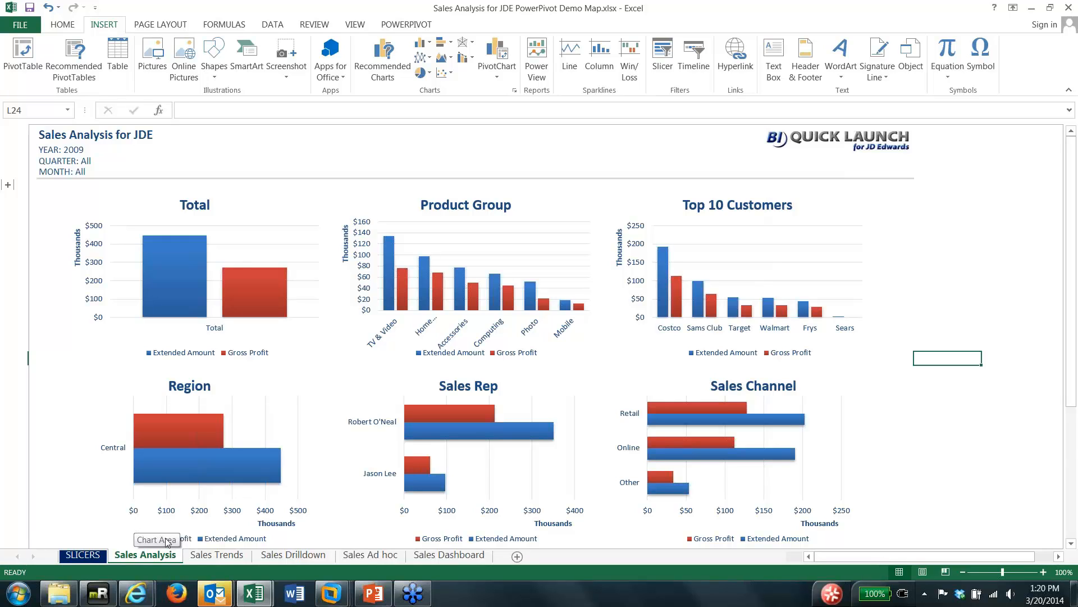
click(219, 555)
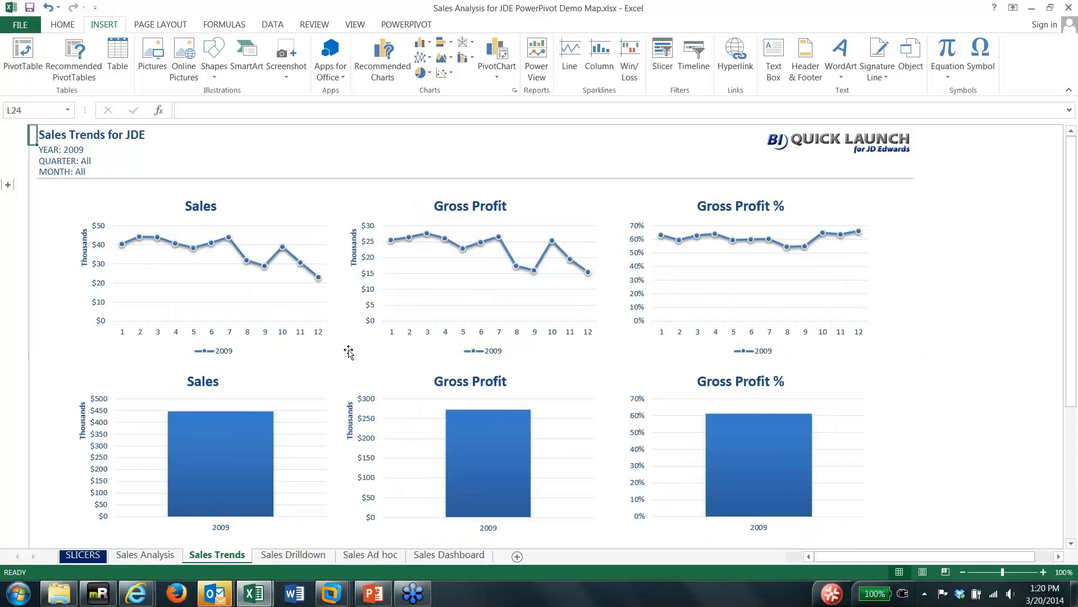
mouse_move(194, 474)
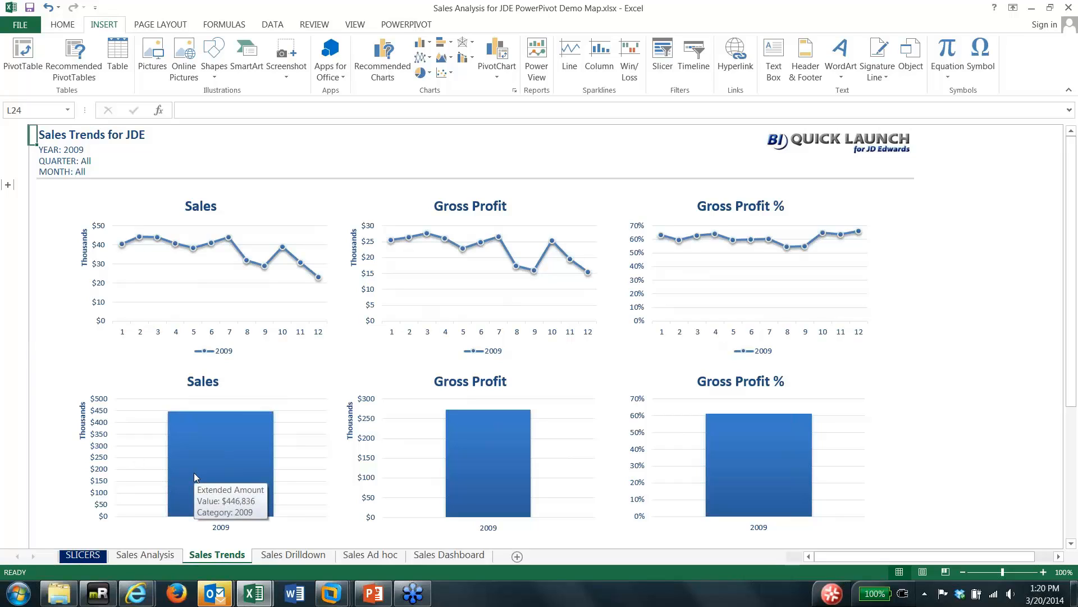
- Add 2008 to the Year slicer selection on the SLICERS sheet and review the Sales Trends charts
click(82, 555)
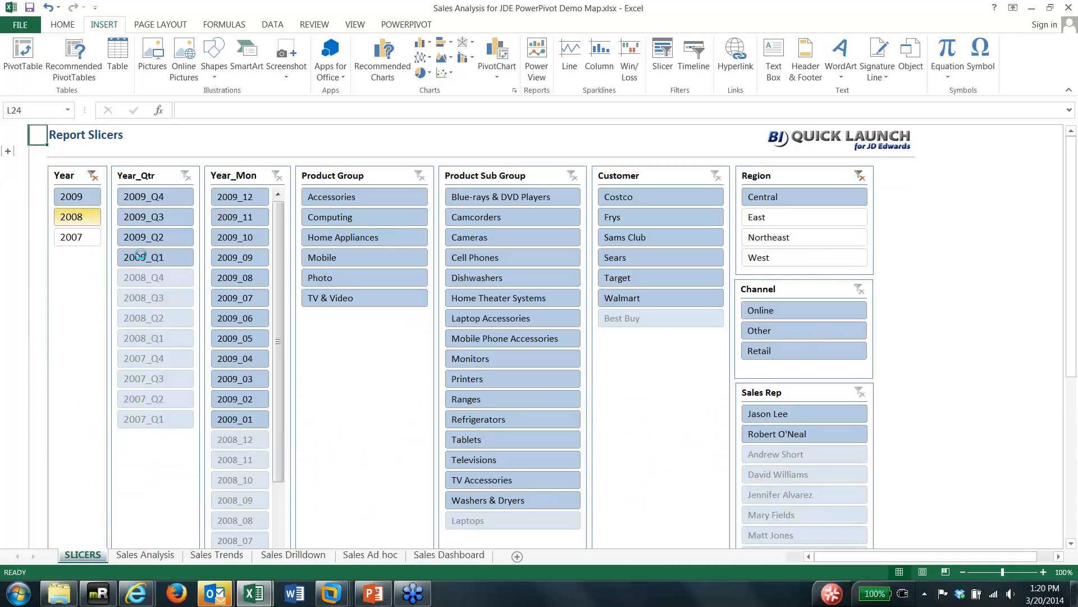
ctrl+click(94, 218)
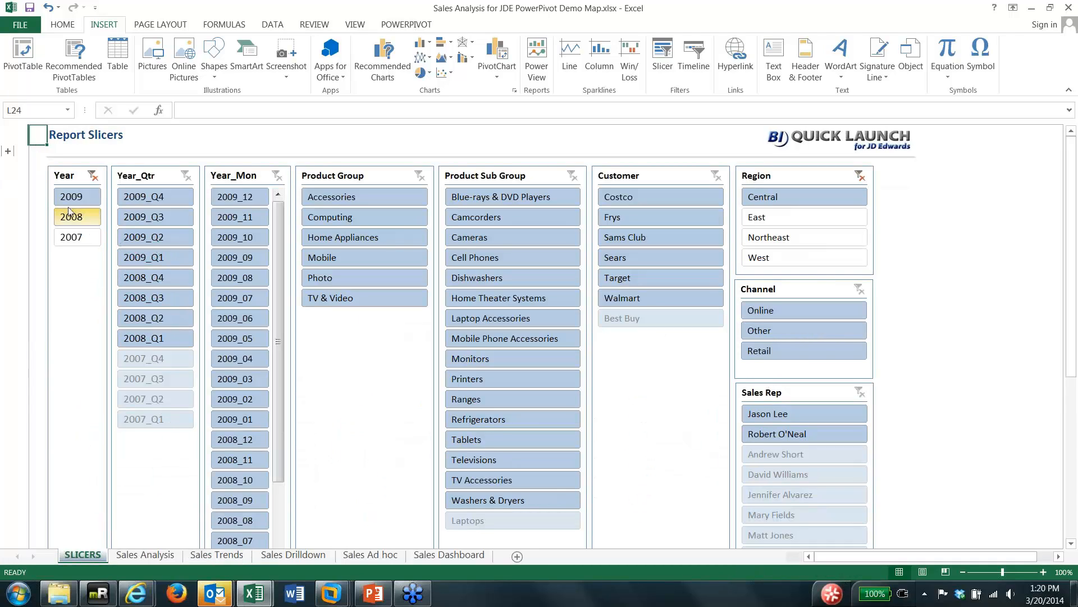
click(217, 555)
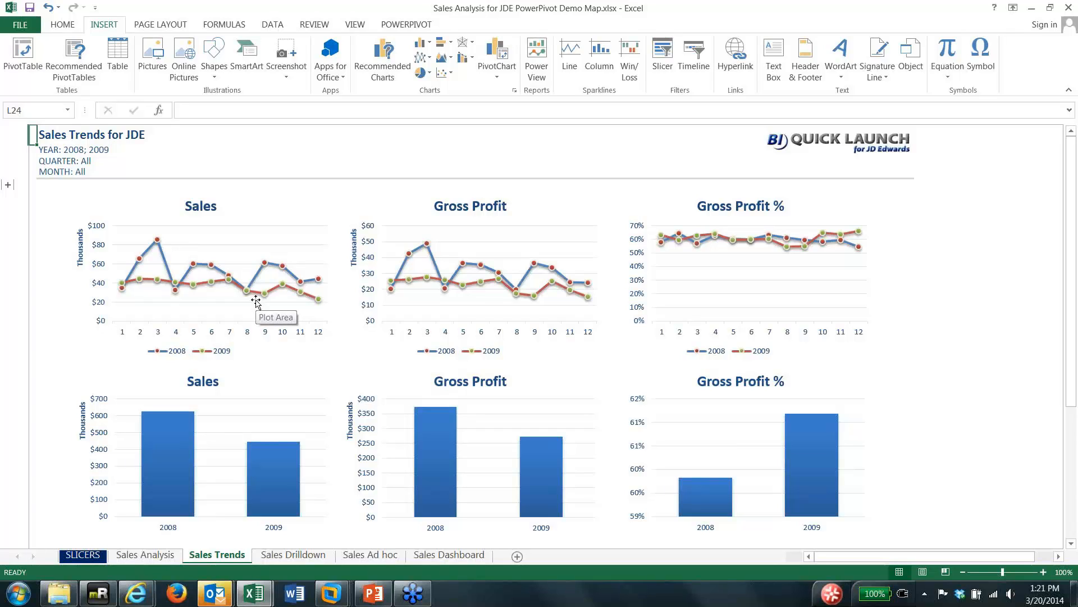
- Look through all available tables and measures for the Sales Drilldown PivotTable, including the Dim - Sales fields
click(300, 556)
mouse_move(211, 303)
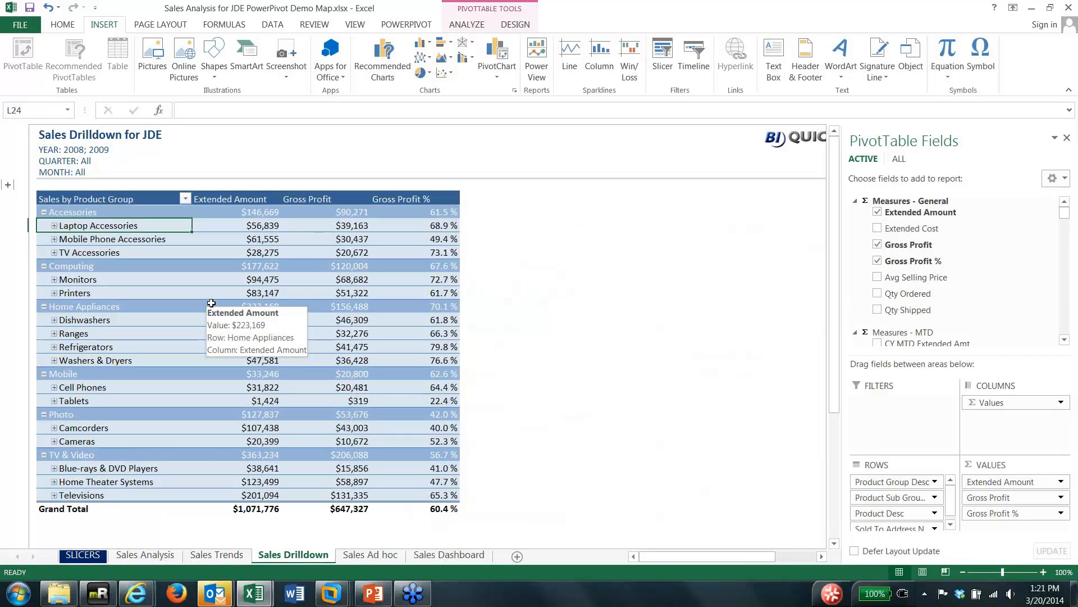
click(70, 220)
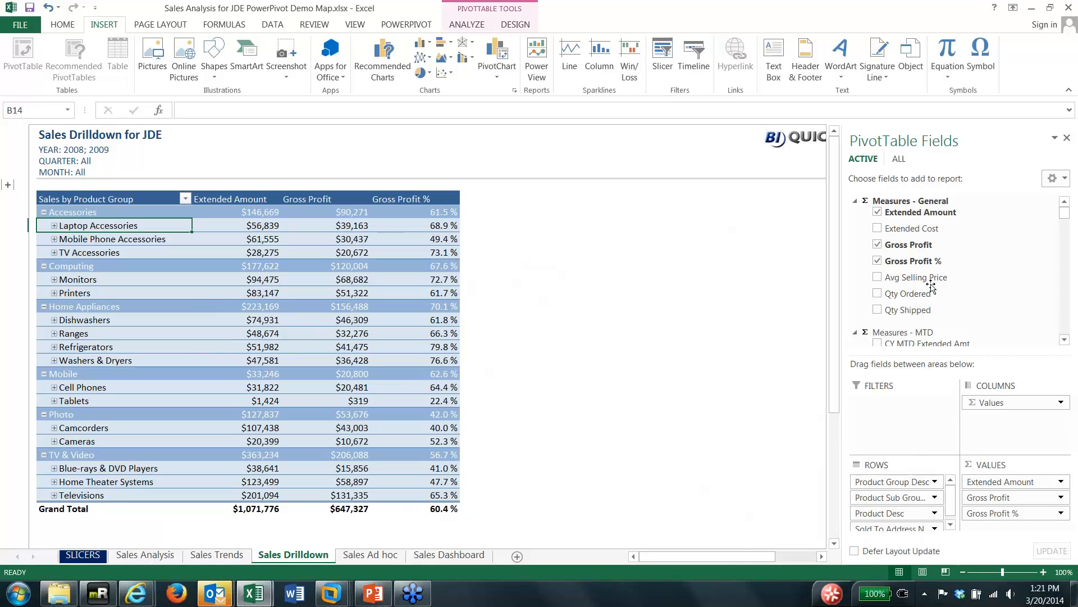
click(903, 163)
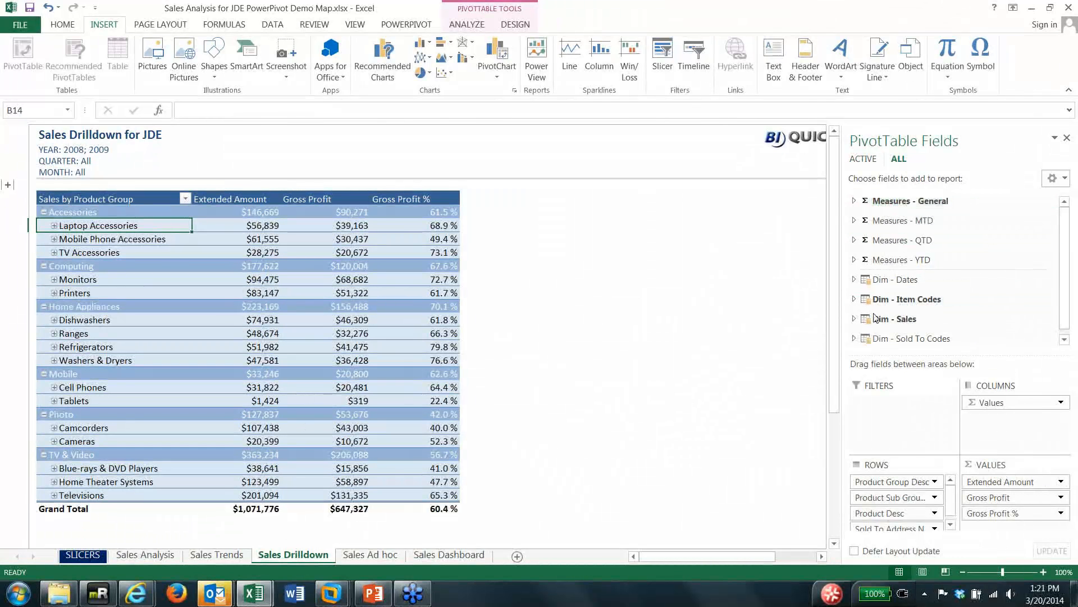
click(855, 320)
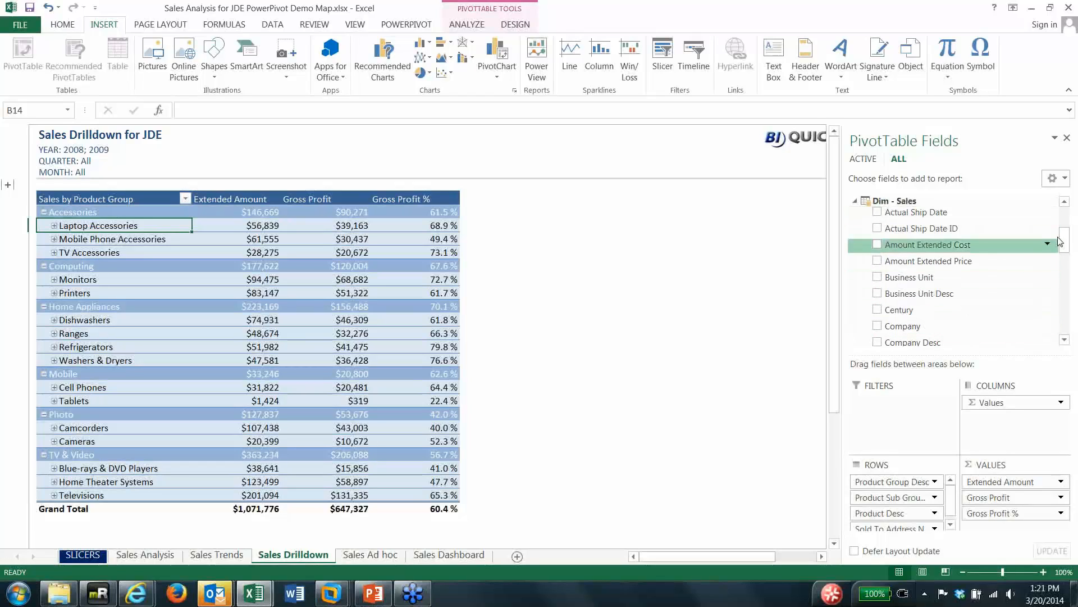
drag(1064, 238, 1075, 310)
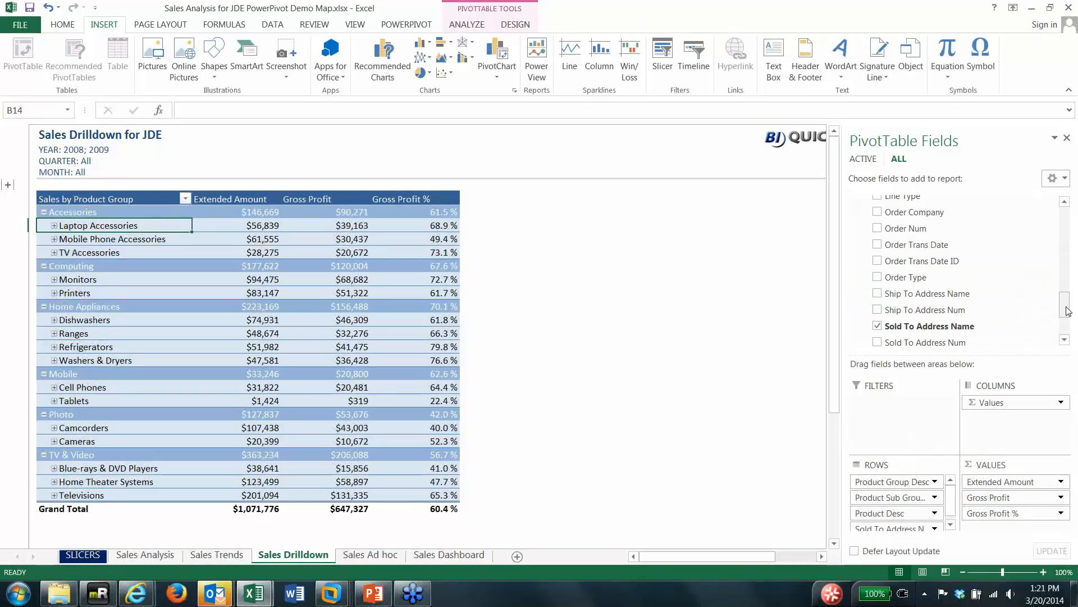
drag(1064, 303, 1060, 225)
click(854, 280)
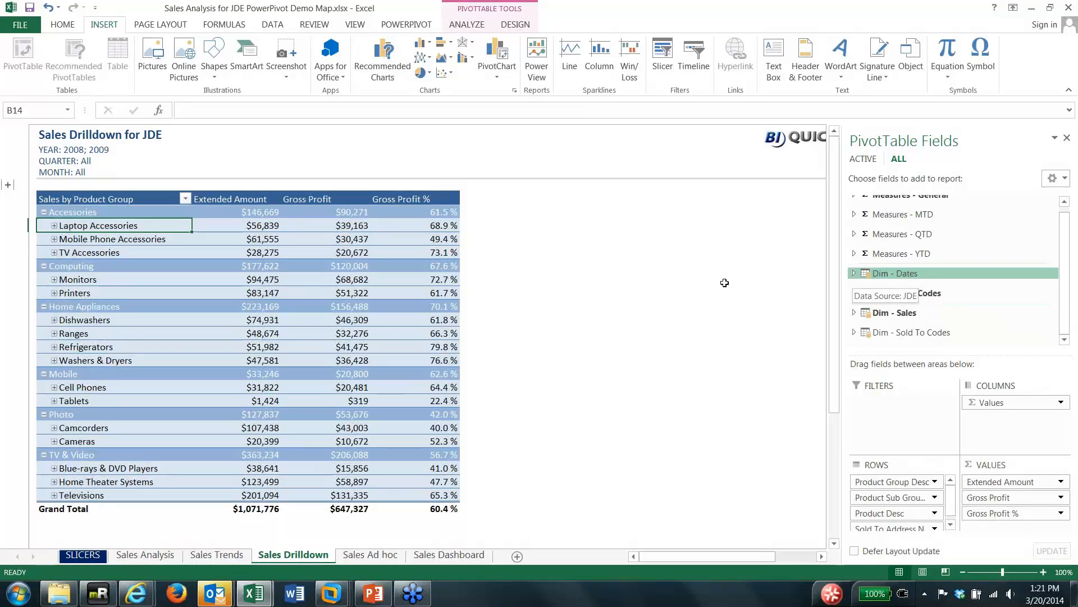
- Expand Laptop Accessories and its A/C Adapters, and make Sold To Address Name the outermost row field of the Sales Drilldown PivotTable
click(54, 225)
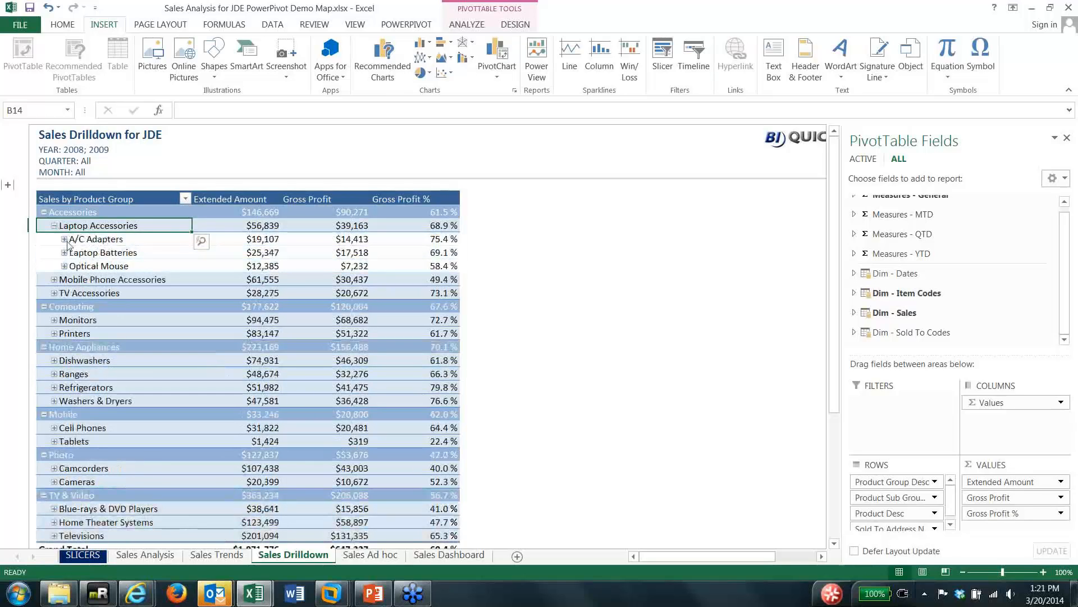
click(64, 238)
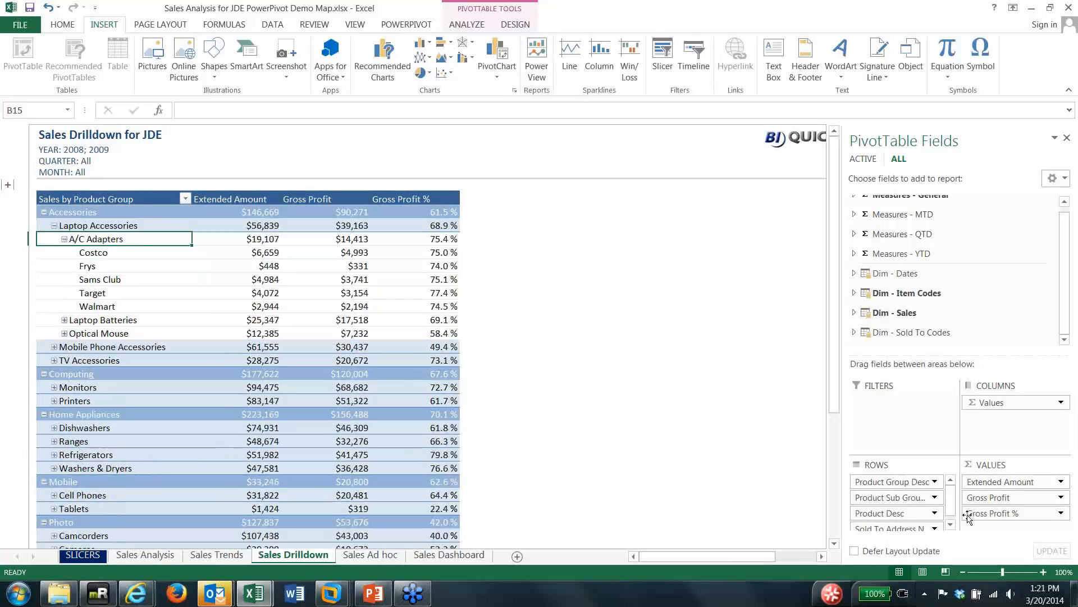
drag(951, 504, 952, 520)
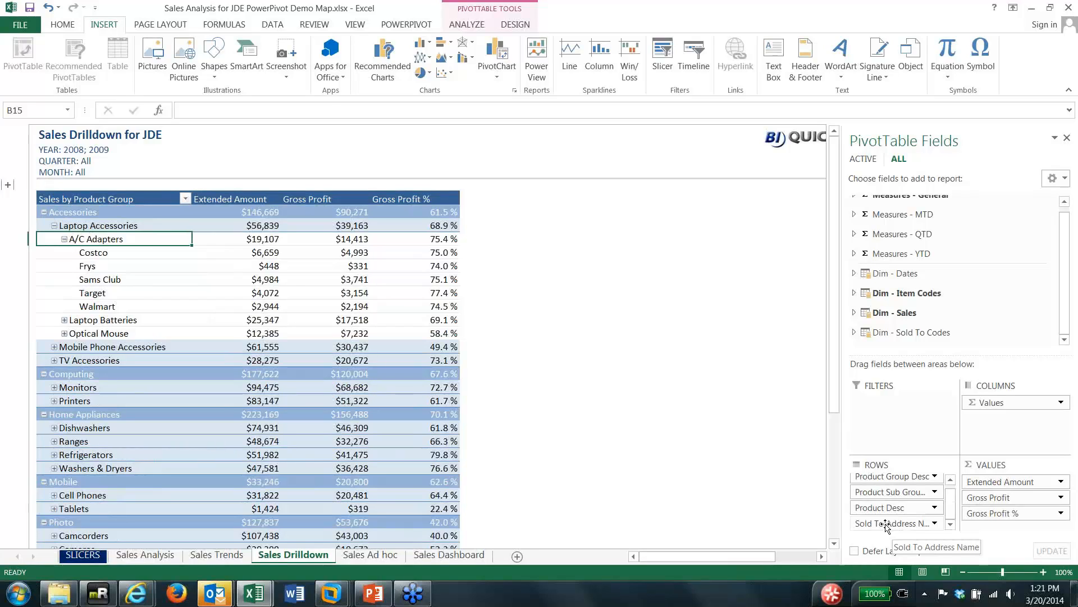
drag(886, 527, 892, 482)
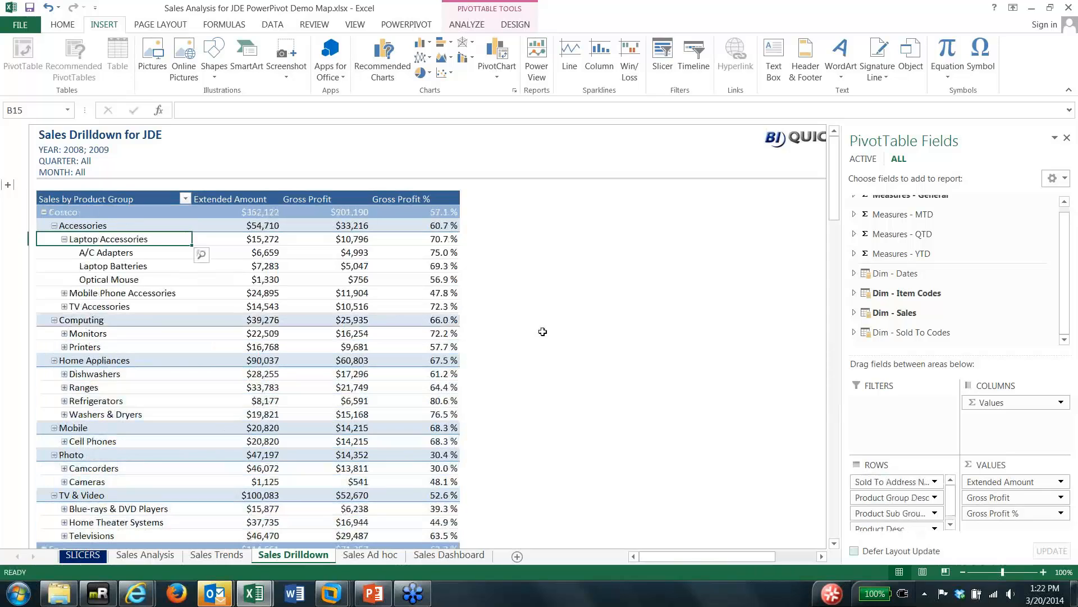
- Collapse the entire Product Group Desc field in the Sales Drilldown PivotTable
click(80, 214)
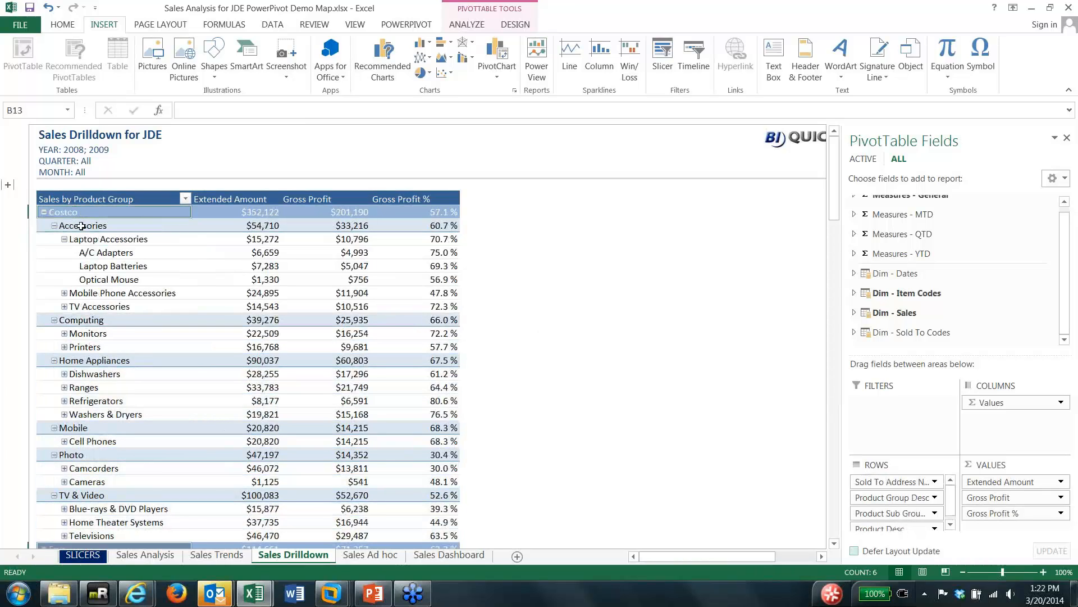
click(87, 228)
right_click(88, 235)
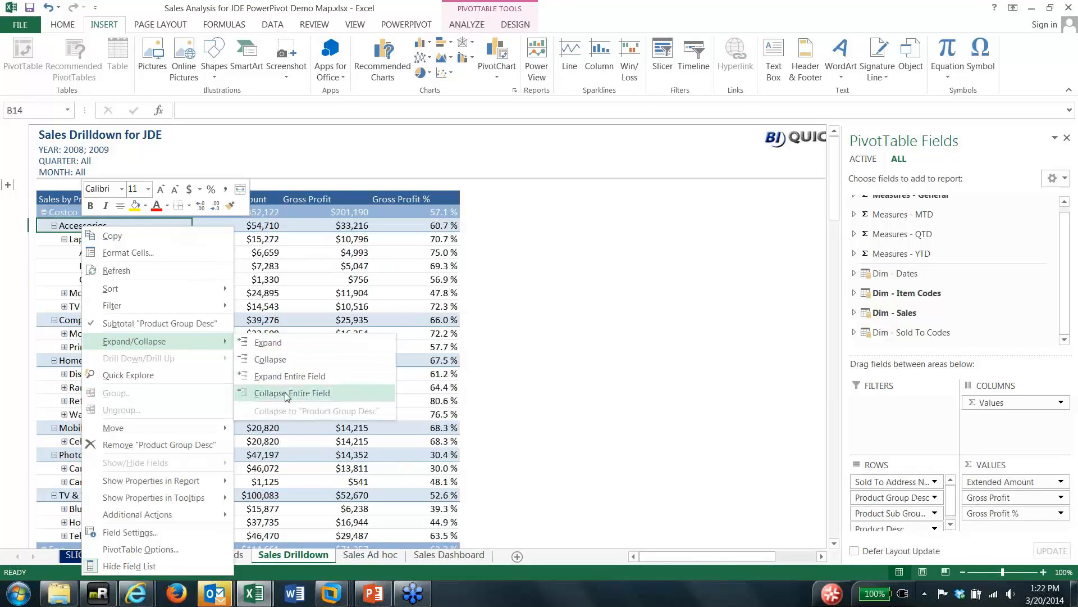
click(287, 393)
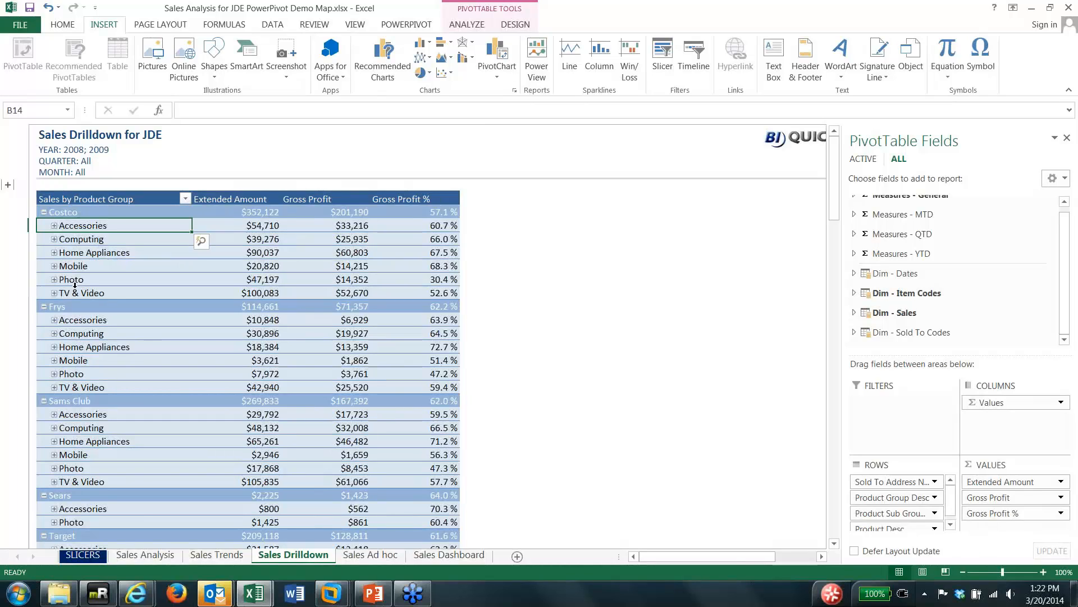
- Add Sold To Address Name from Dim - Sales as the row field of the empty PivotTable on the Sales Ad hoc sheet
click(370, 555)
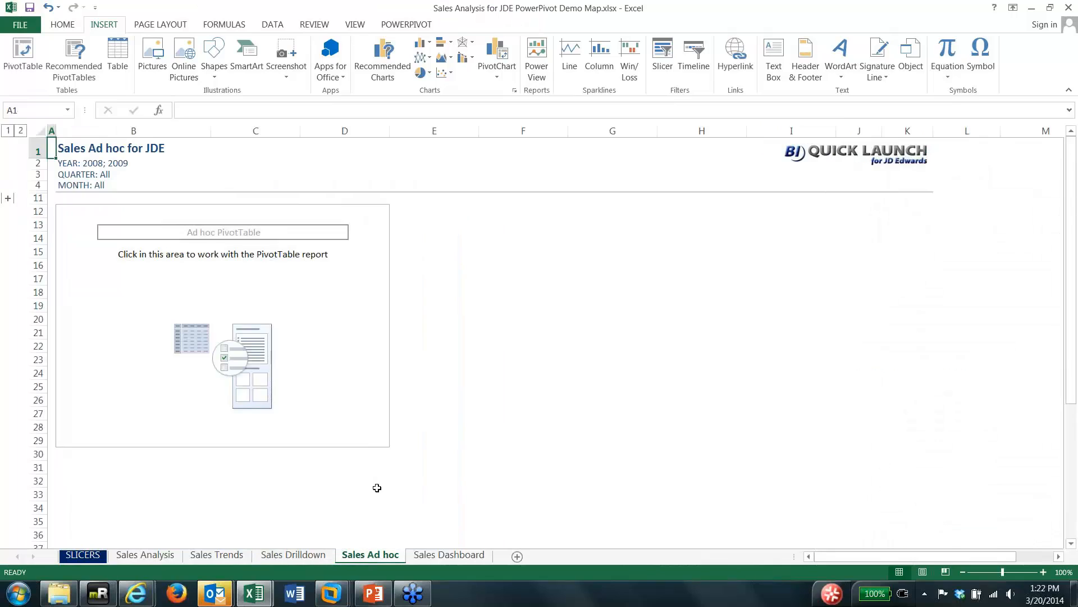
click(73, 215)
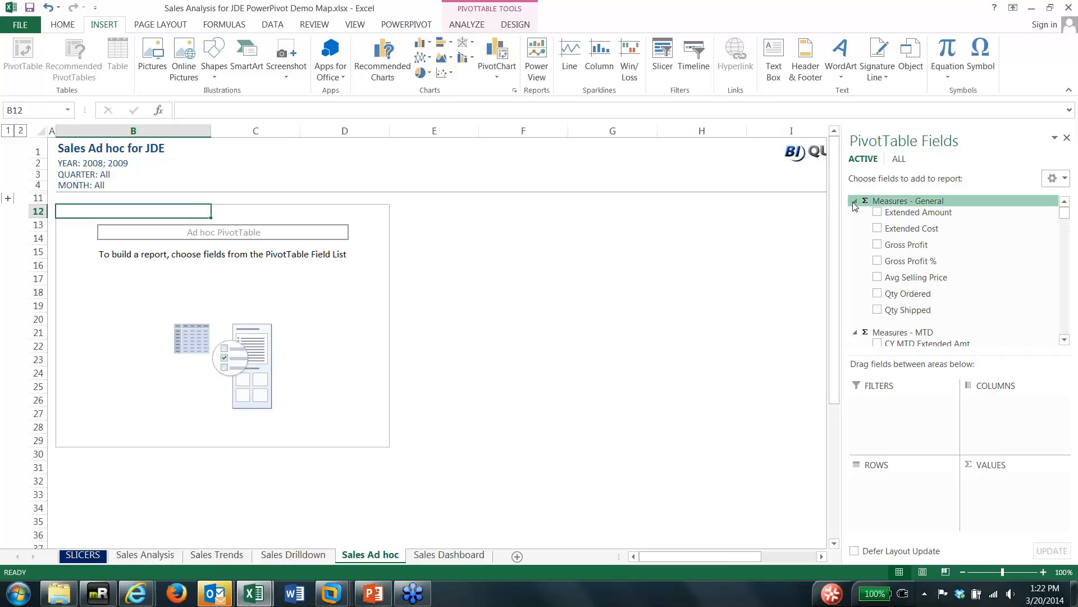
click(907, 201)
click(900, 160)
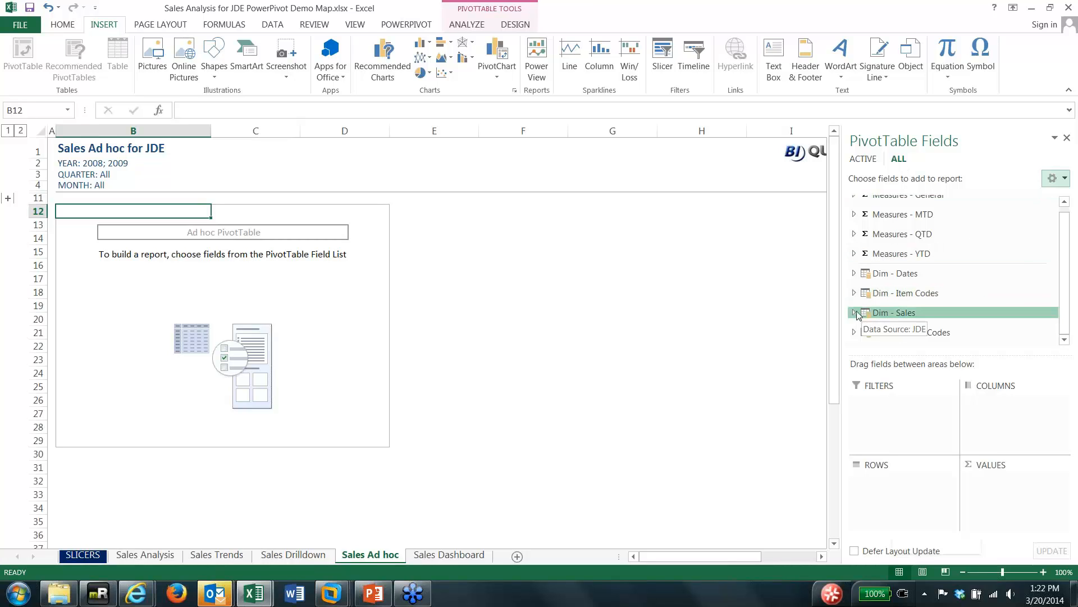
click(899, 313)
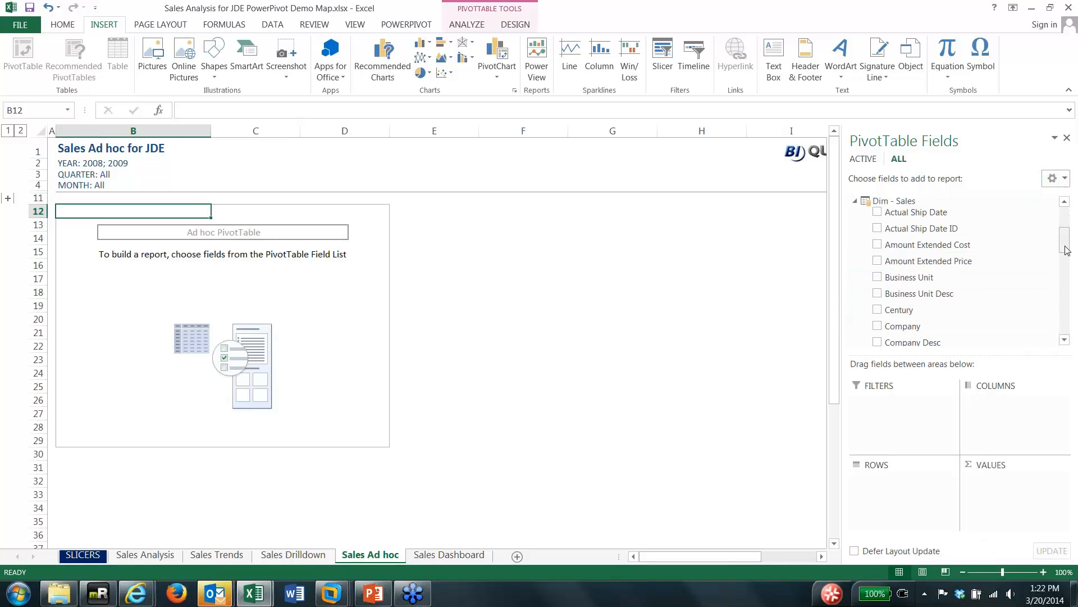
drag(1063, 239, 1075, 328)
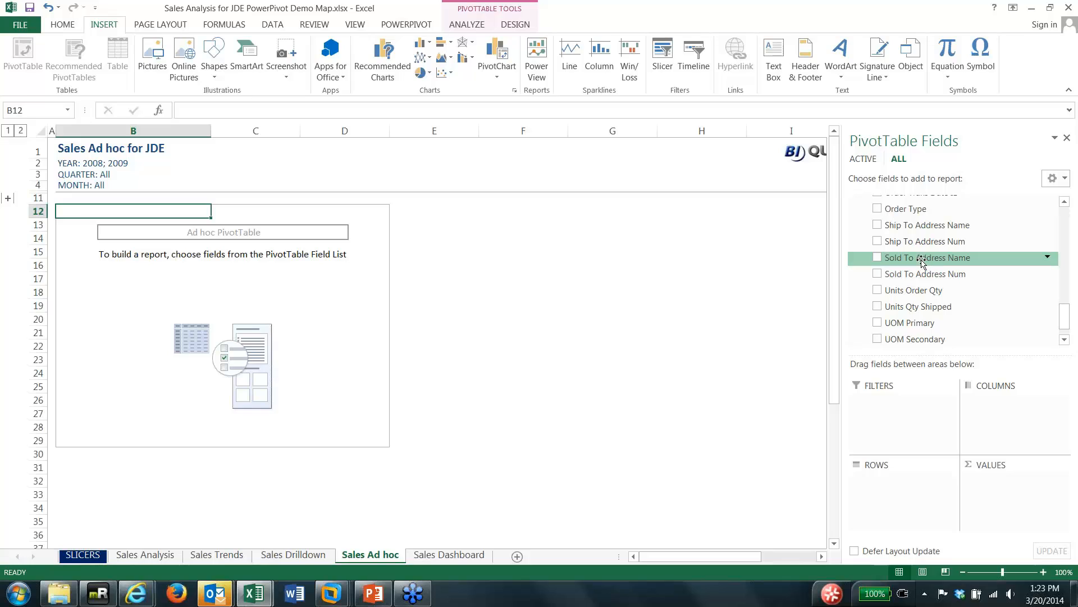
drag(922, 262, 905, 492)
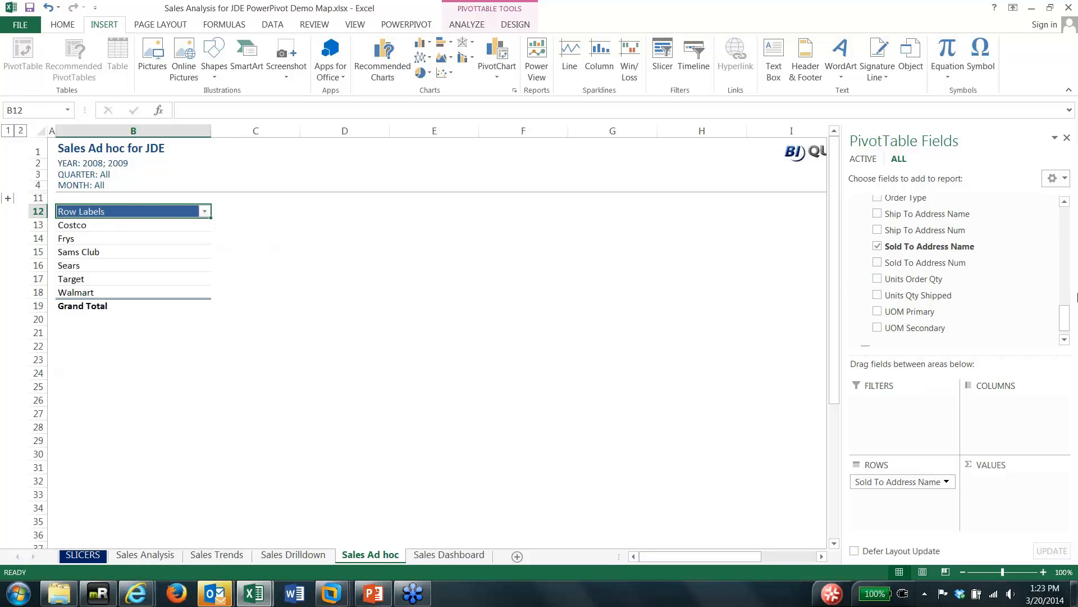
- Add the CY YTD Extended Amt and PY YTD Extended Amt measures to the ad hoc PivotTable's values
drag(1070, 330, 1030, 217)
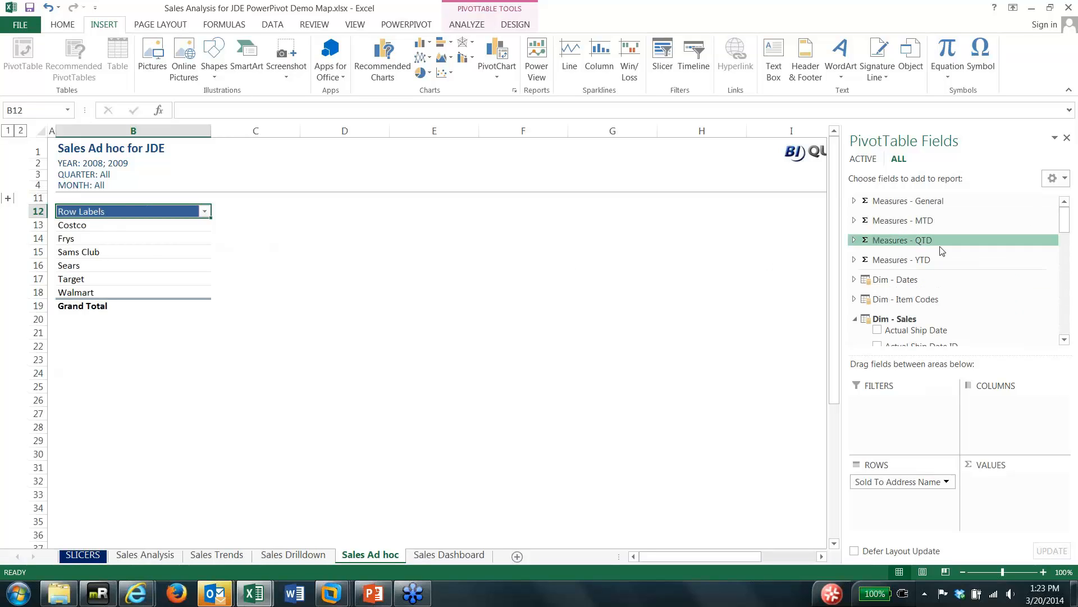
click(855, 260)
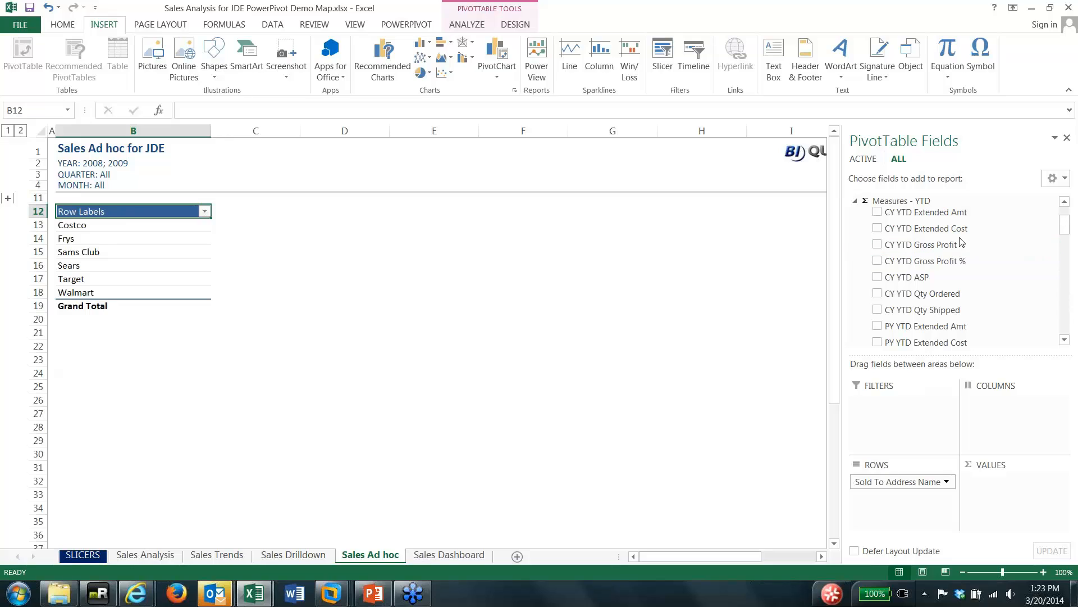
click(878, 214)
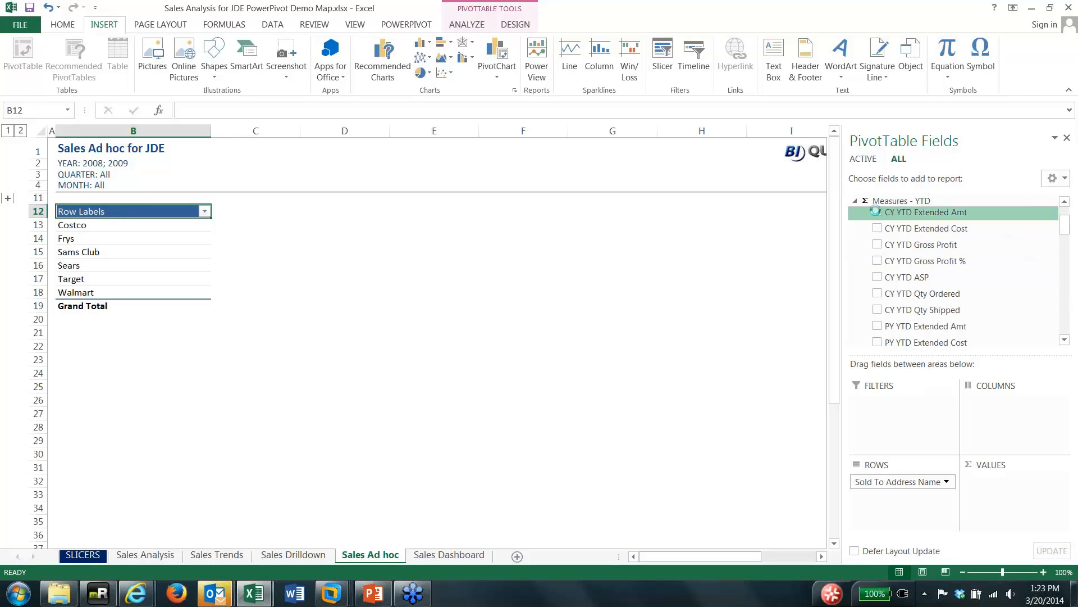
click(878, 328)
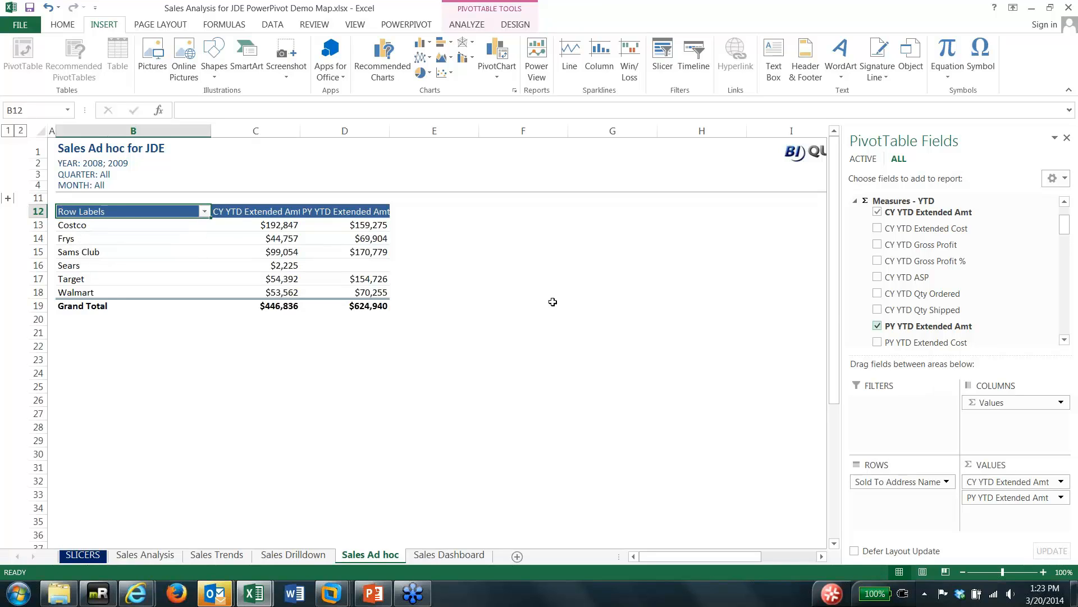
- Add Product Group Desc from Dim - Item Codes below Sold To Address Name in the ad hoc PivotTable's rows
scroll(1064, 224, up, 2)
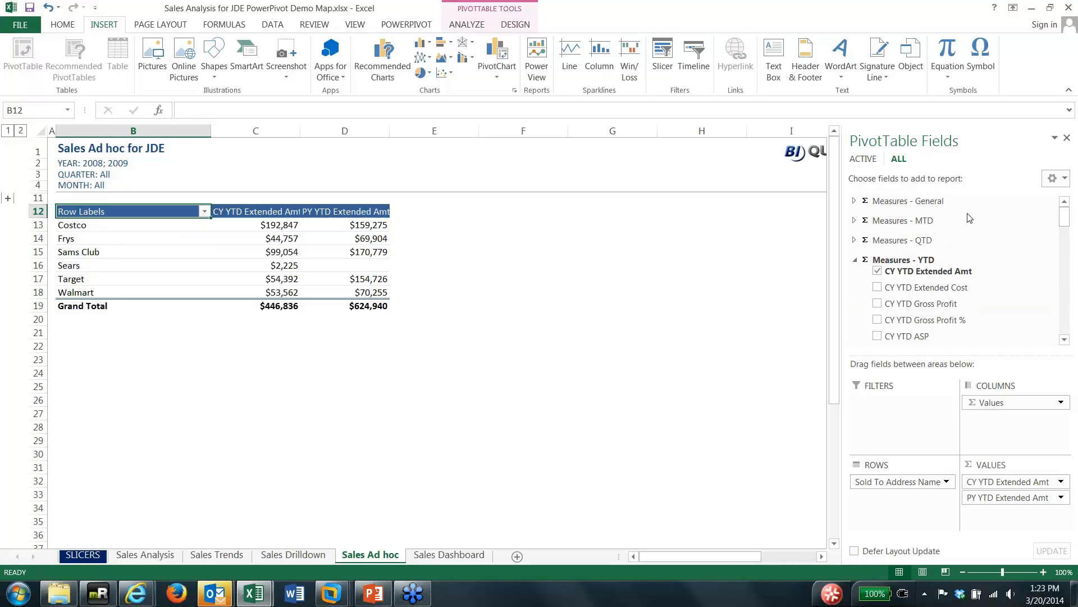
click(855, 259)
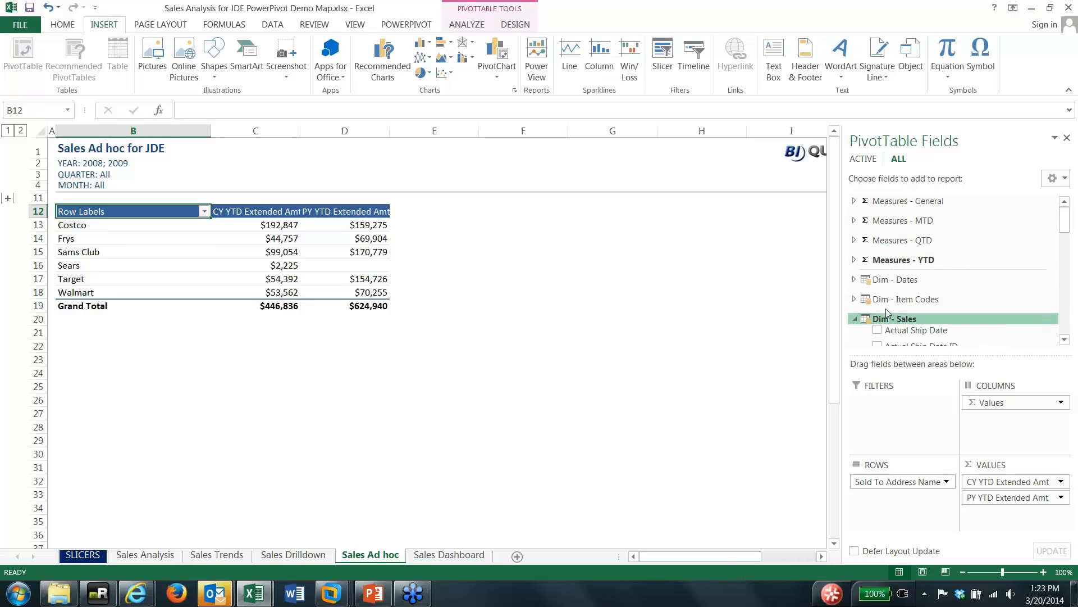
click(854, 299)
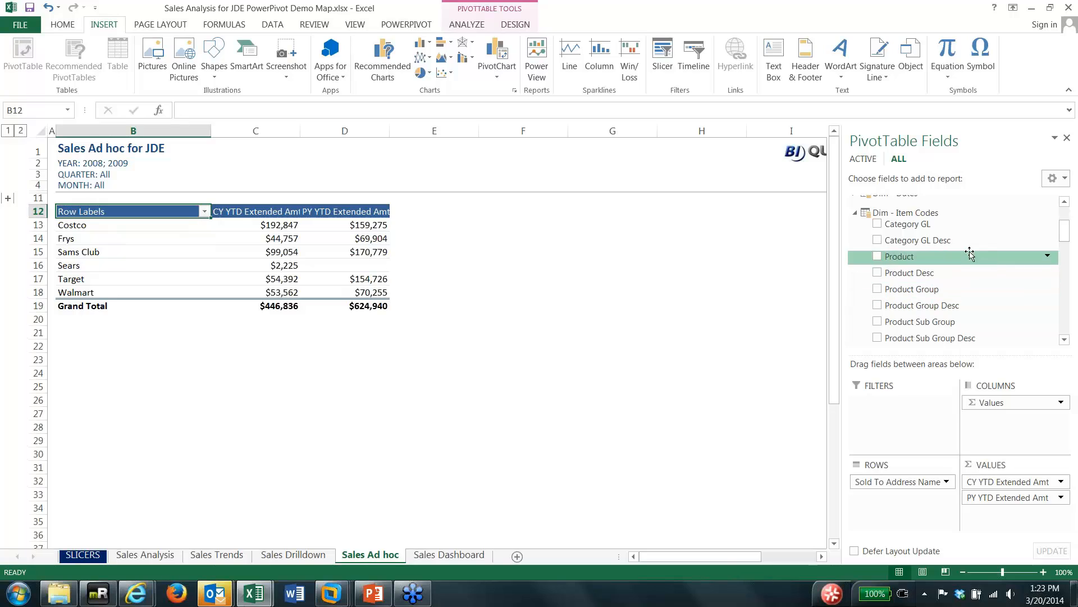
drag(926, 309, 910, 503)
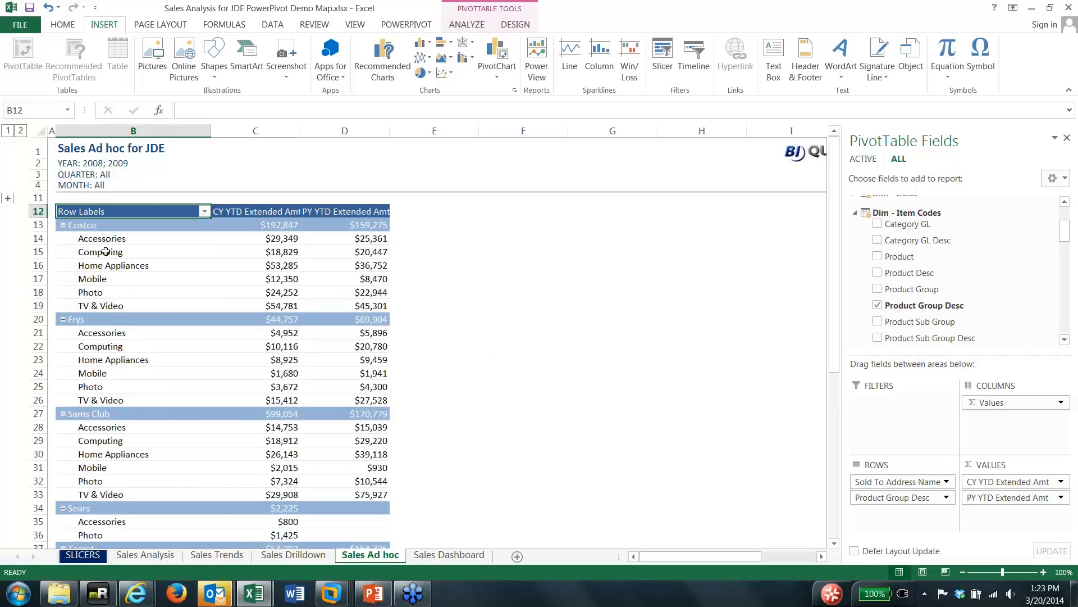
- Collapse the entire Sold To Address Name field in the ad hoc PivotTable
right_click(91, 226)
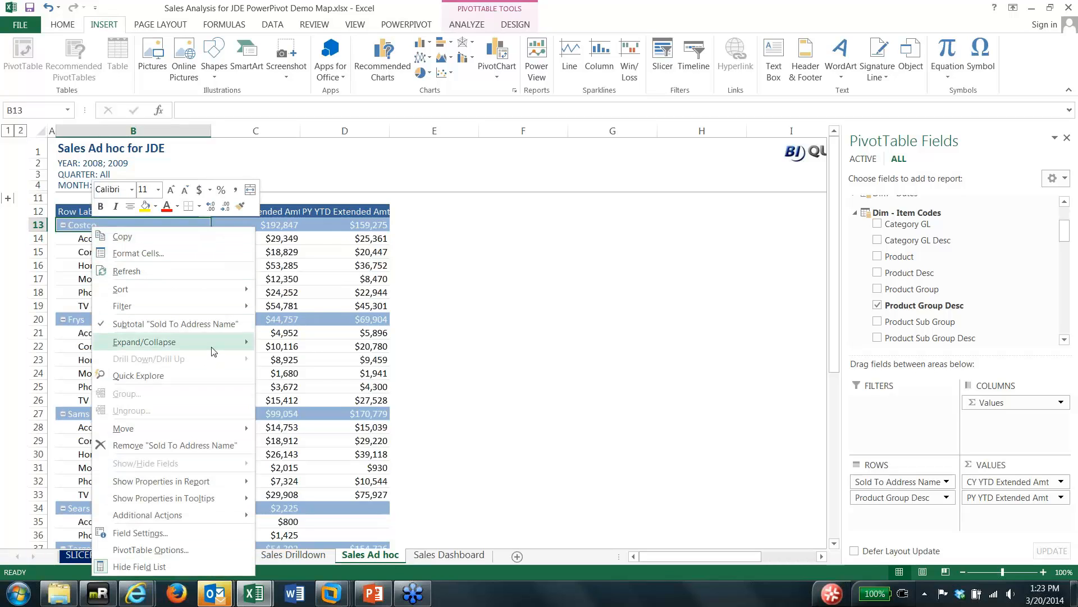
mouse_move(213, 351)
click(328, 394)
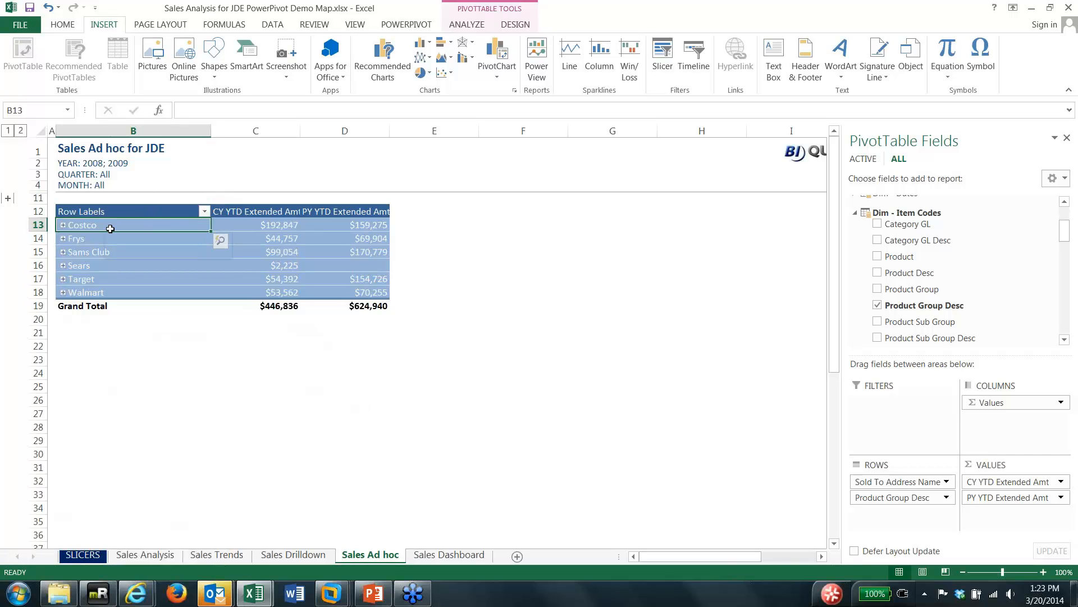
- Insert a 2-D clustered column PivotChart from the ad hoc PivotTable and place it directly beside the table
click(423, 44)
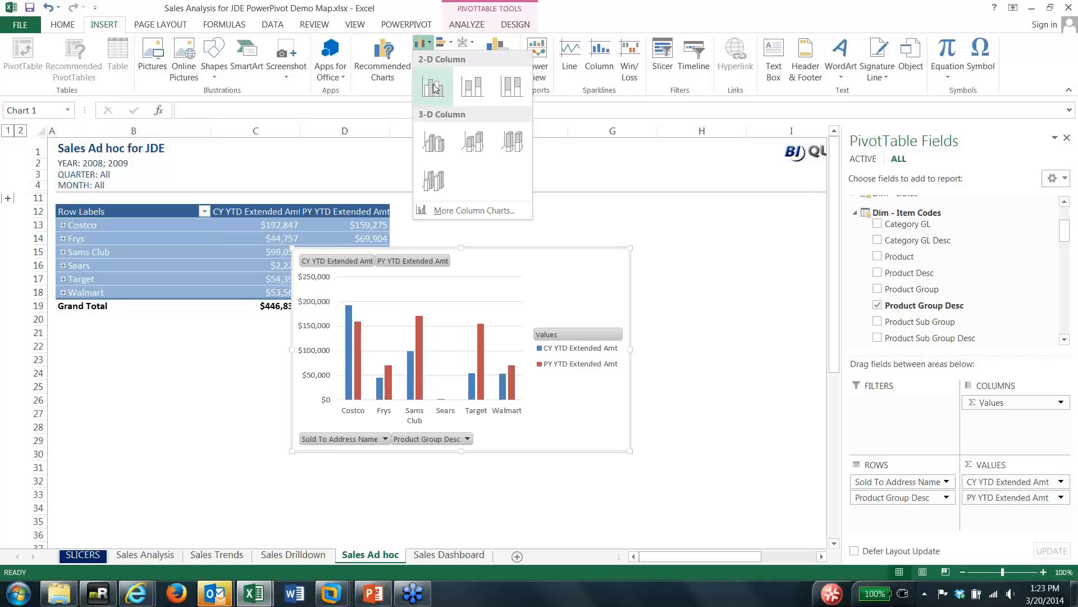
click(432, 84)
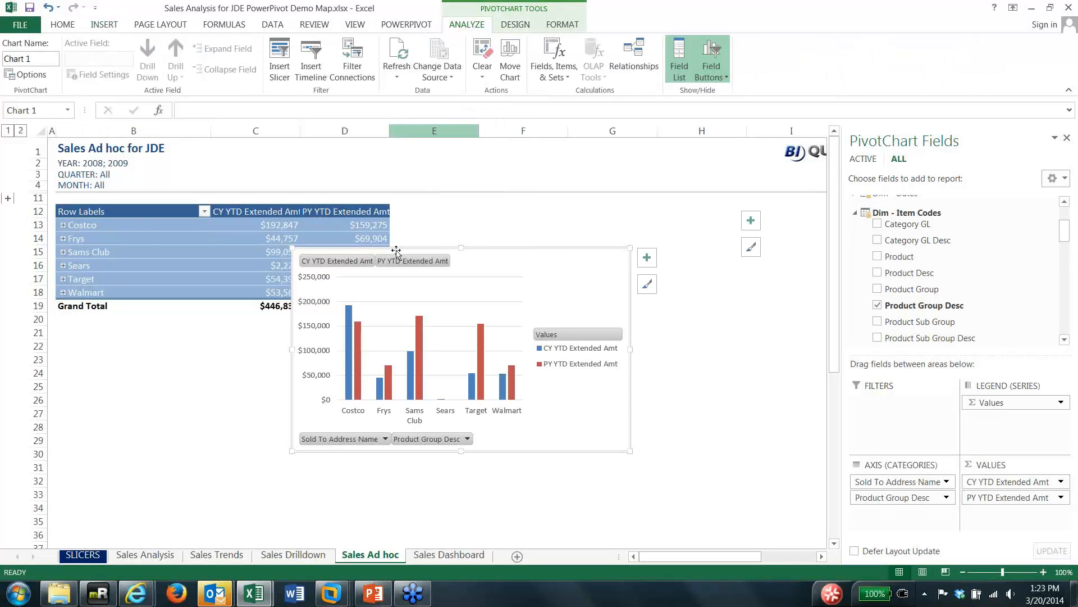
mouse_move(398, 253)
mouse_down()
mouse_move(461, 230)
mouse_move(398, 244)
mouse_up()
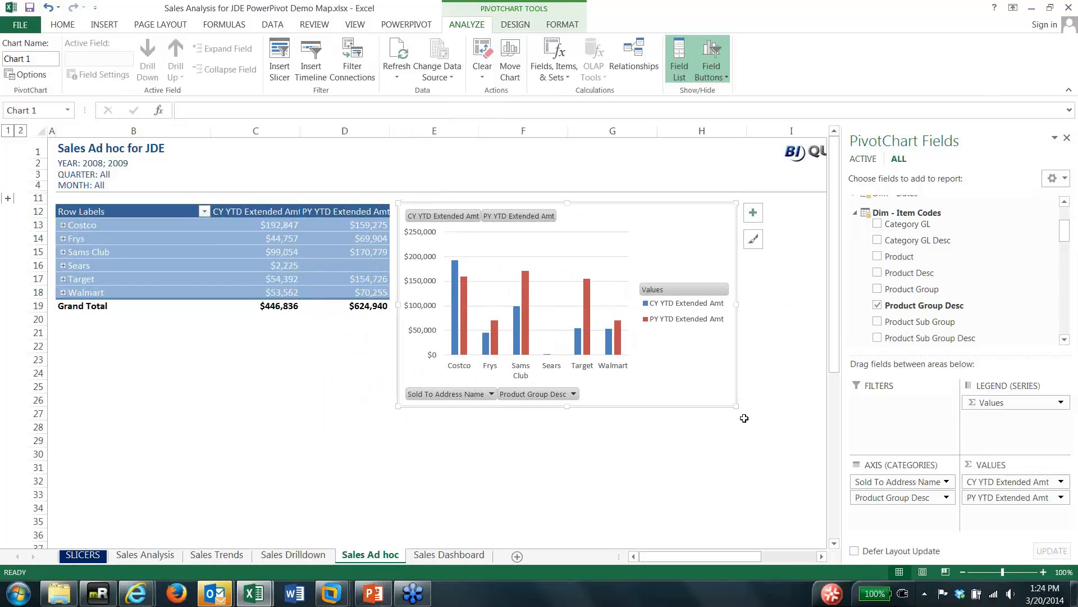
- Widen the PivotChart beside the ad hoc table until it reaches the outer edge of the BI Quick Launch logo
drag(735, 404, 809, 399)
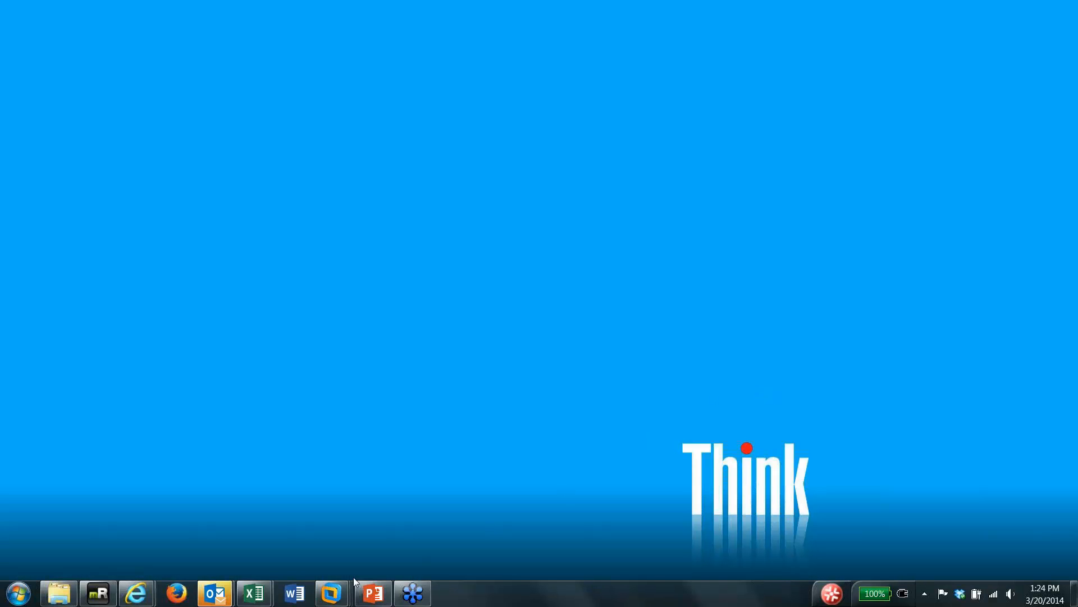
mouse_move(254, 593)
click(323, 526)
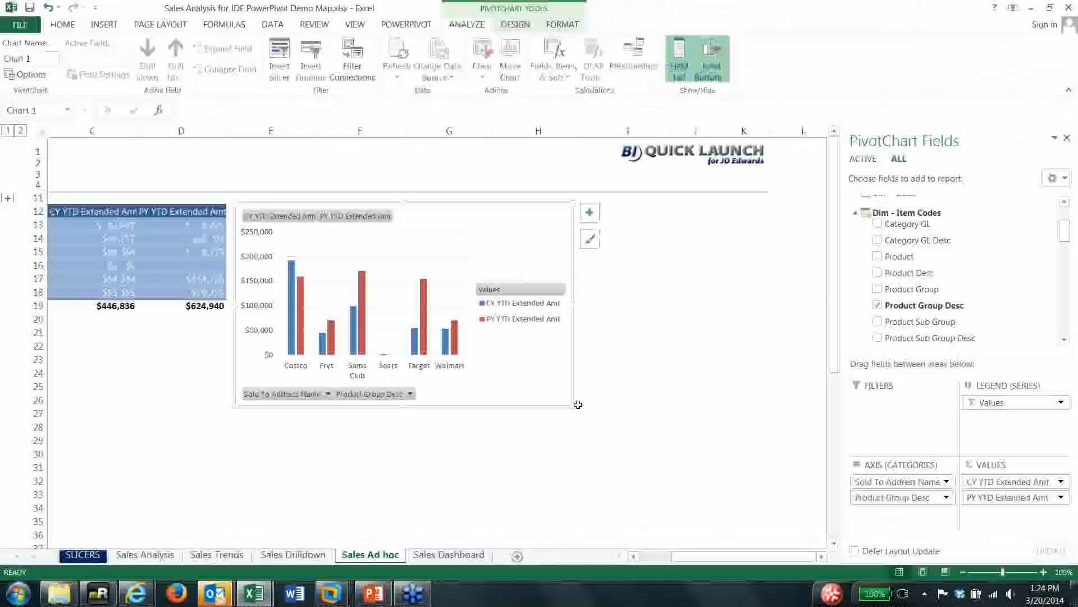
drag(573, 407, 765, 403)
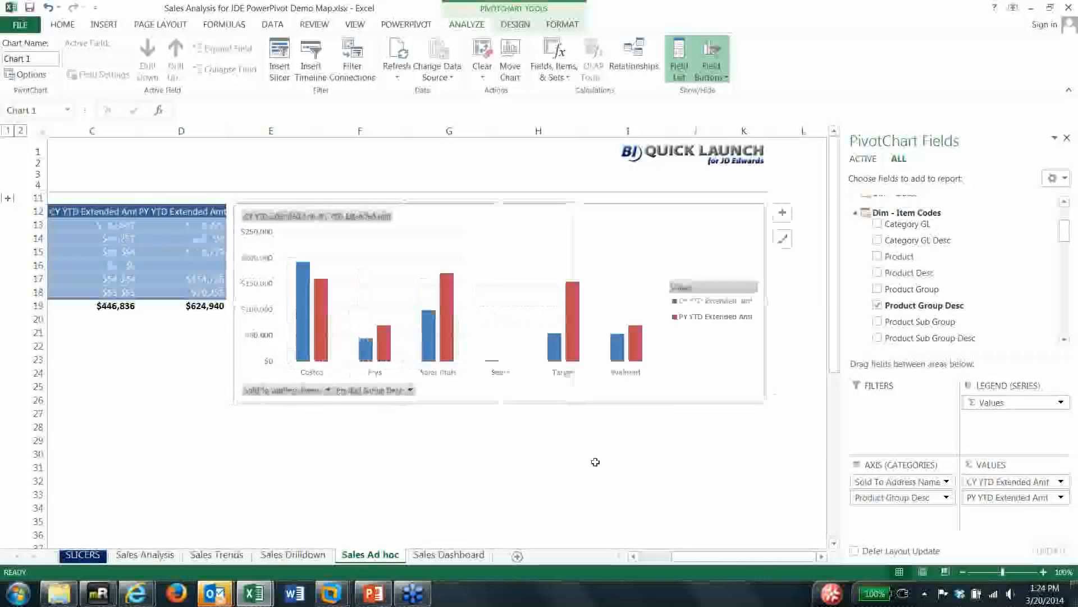
click(661, 556)
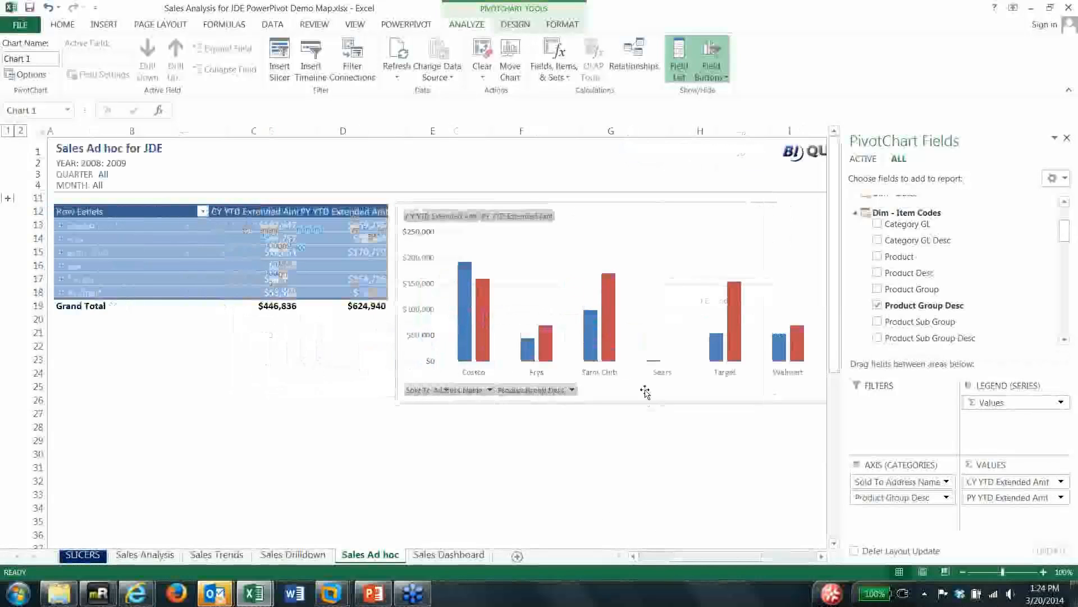
- Apply the sixth chart style, with gradient-filled columns, to the PivotChart and hide all its field buttons
click(515, 24)
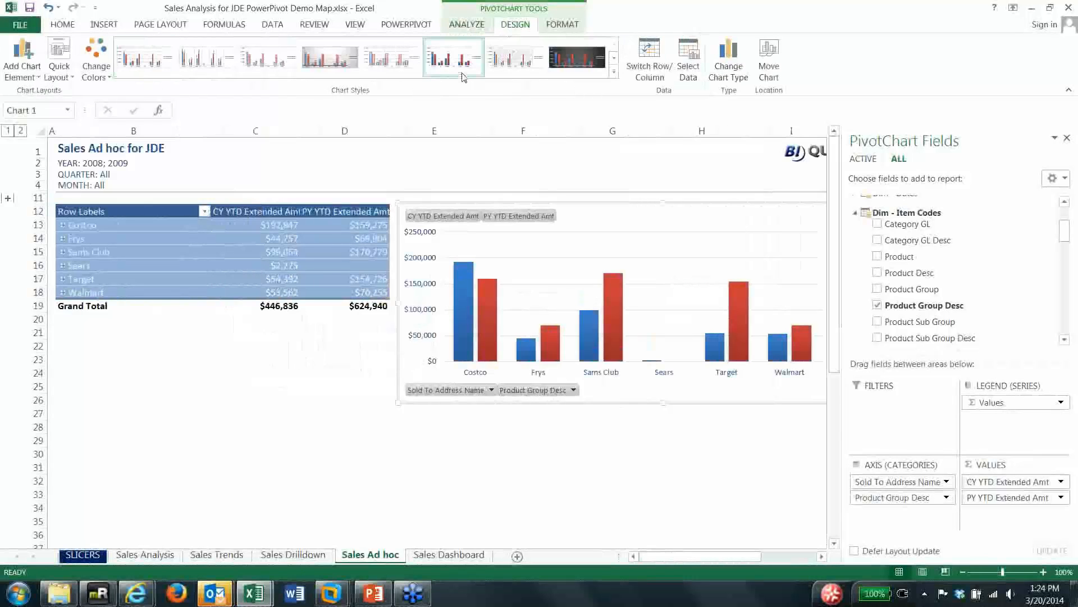
click(452, 59)
right_click(444, 224)
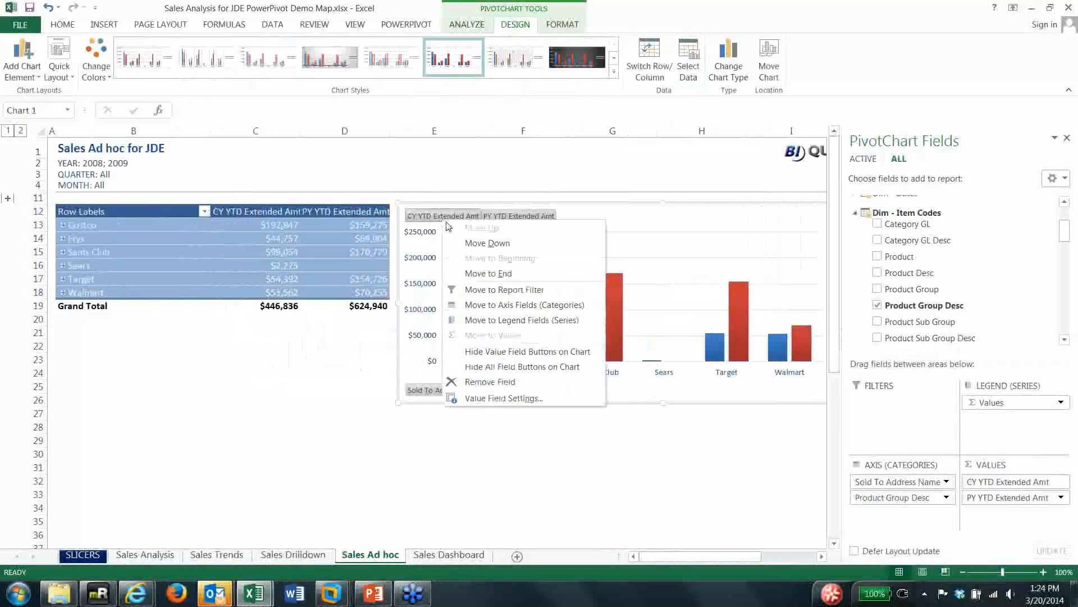
click(506, 363)
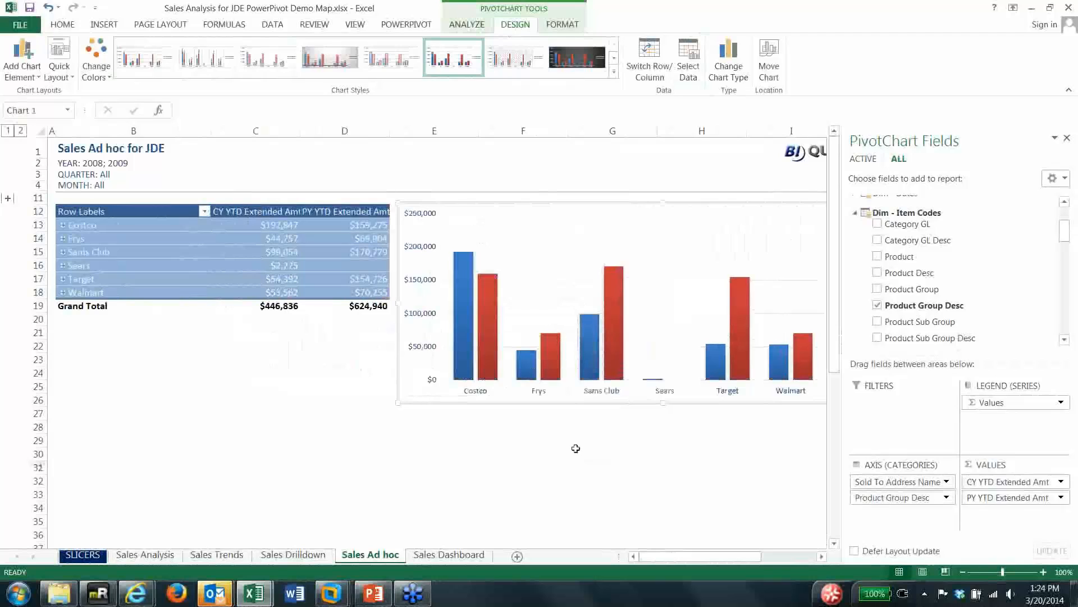
click(576, 467)
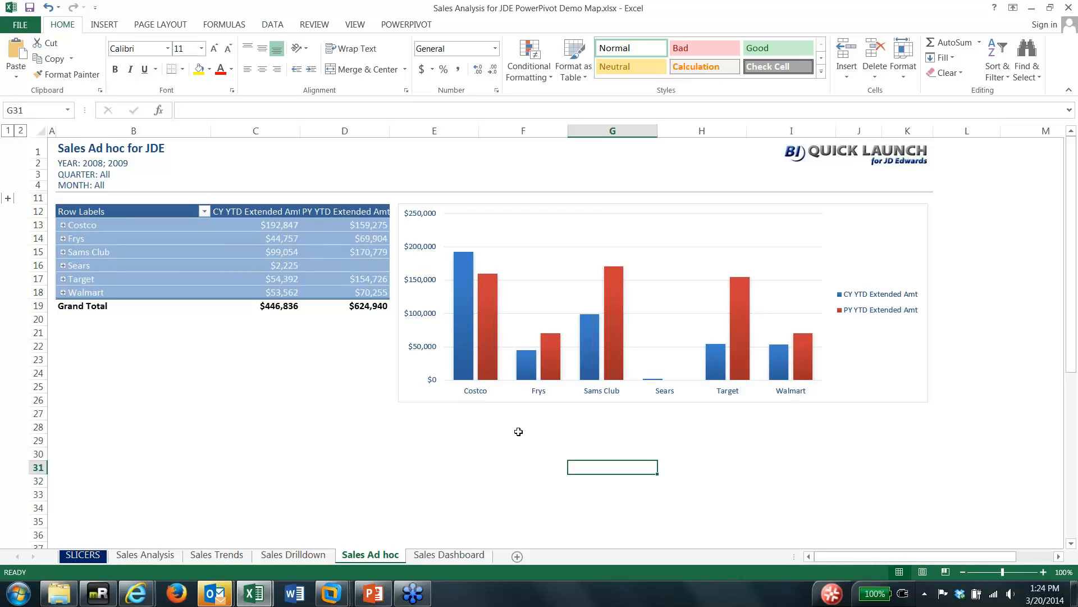
- On the Sales Dashboard sheet, expand the Sales Rep Desc filter and also include the fourth sales rep in the list
click(446, 555)
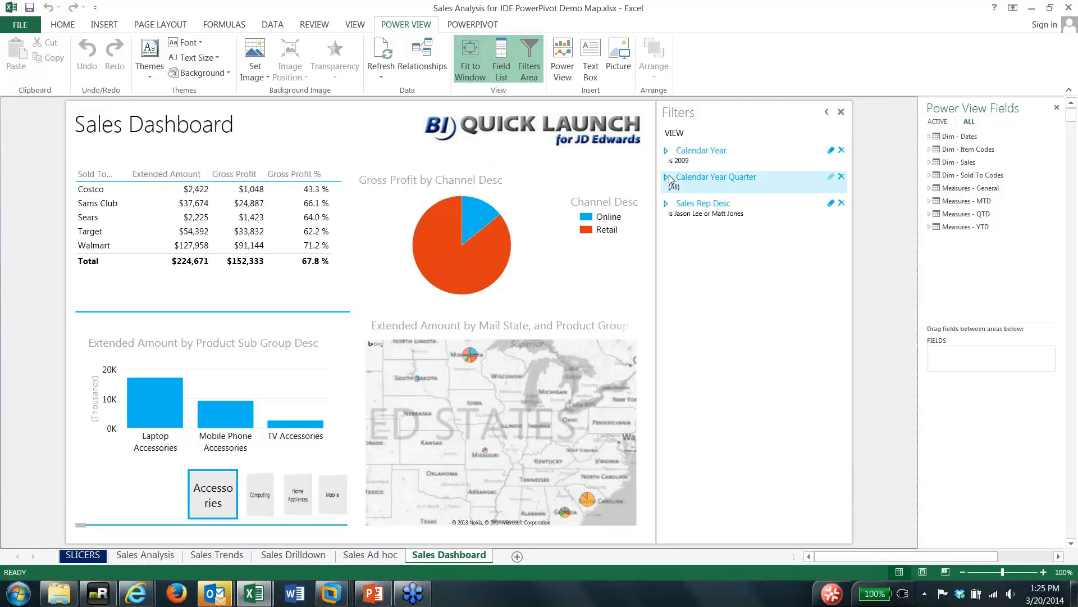
click(666, 207)
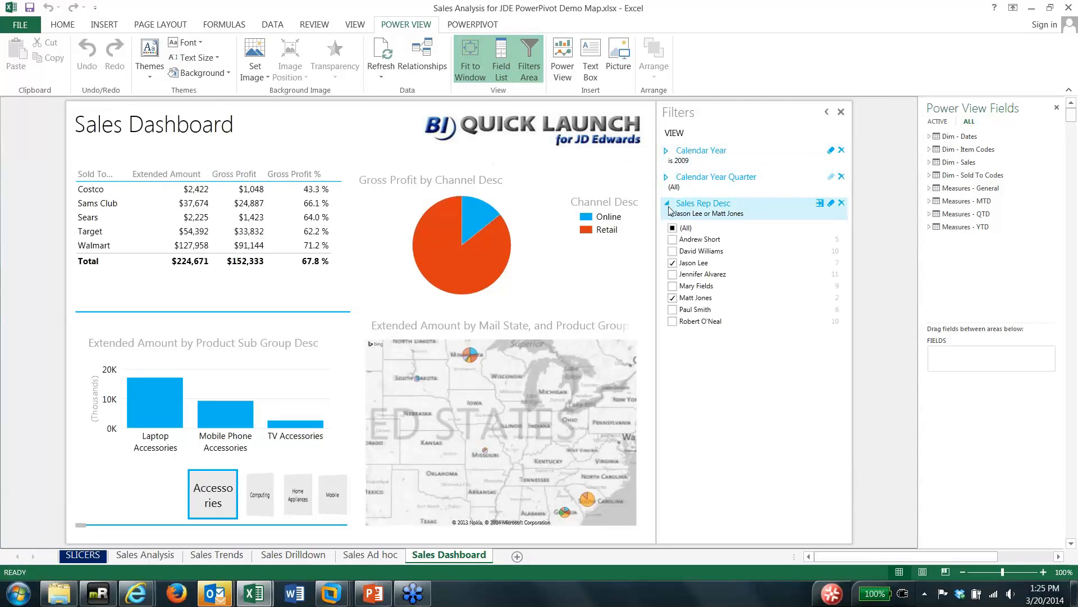
click(673, 274)
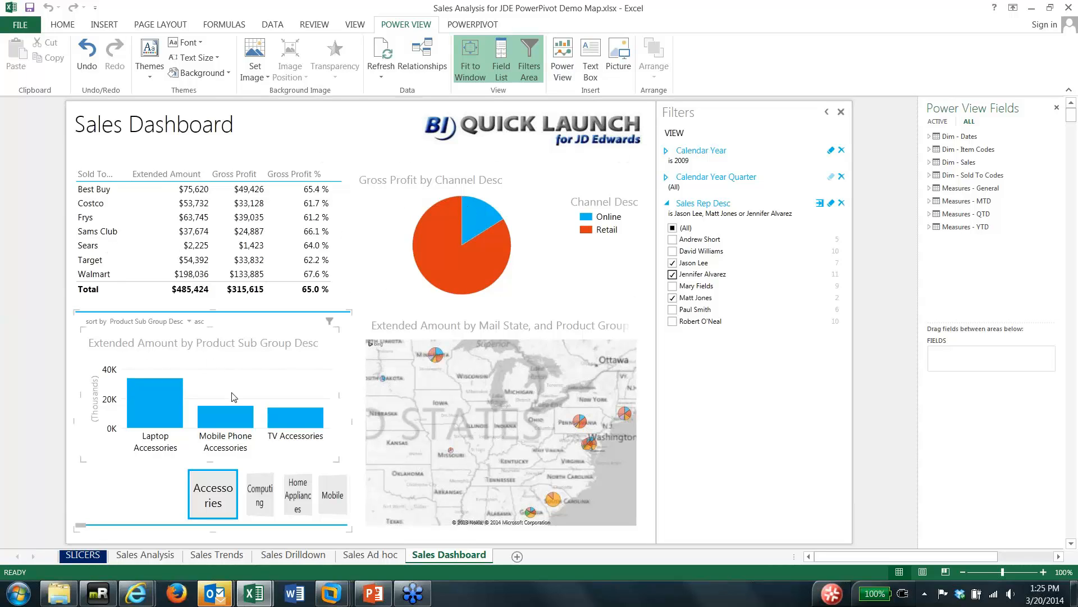
- View the Computing and Home Appliances tiles of the Extended Amount by Product Sub Group Desc chart
click(260, 500)
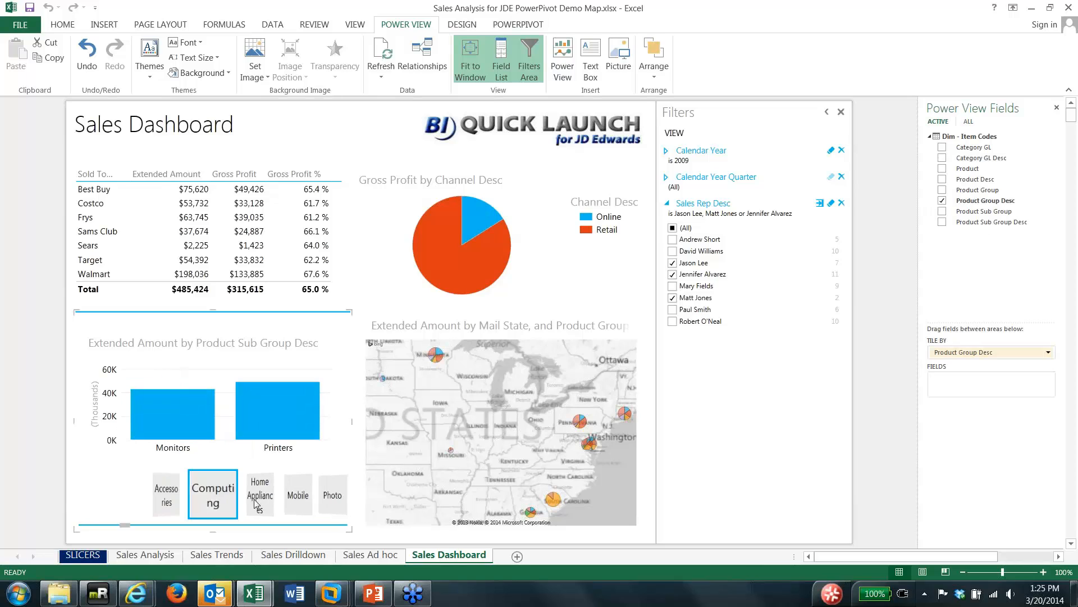
click(263, 501)
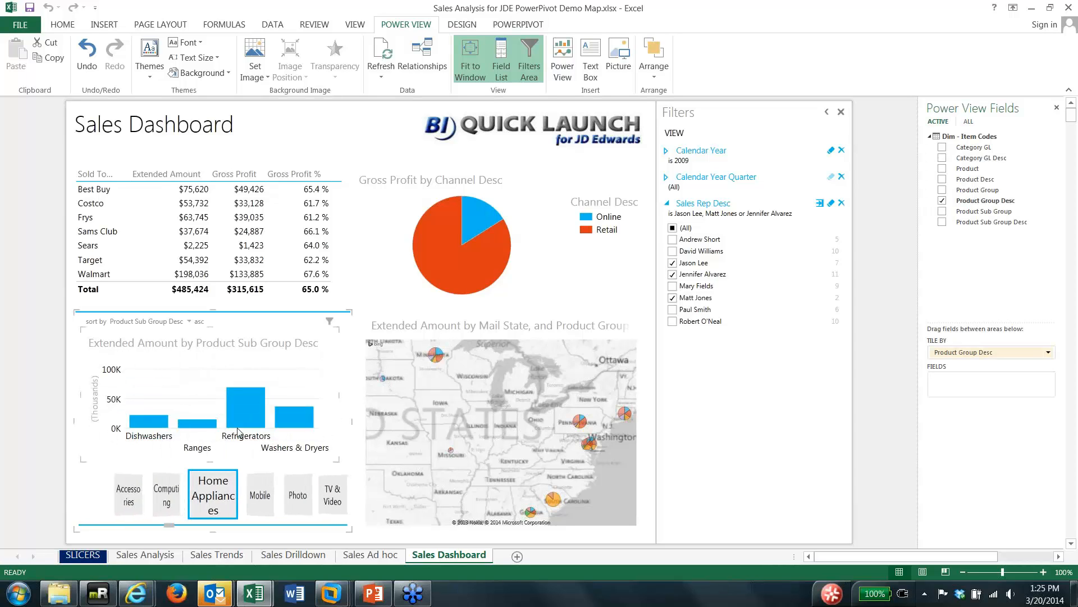
- Enlarge the Extended Amount by Mail State map, inspect the Home Appliances slice for South Carolina, and restore the map's size
mouse_move(419, 368)
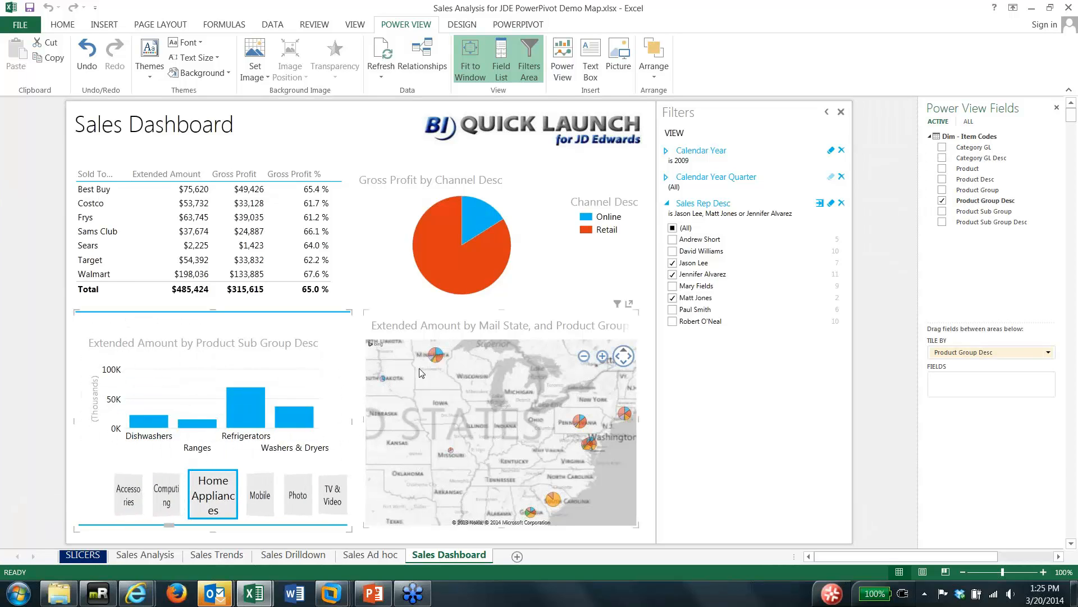
click(629, 303)
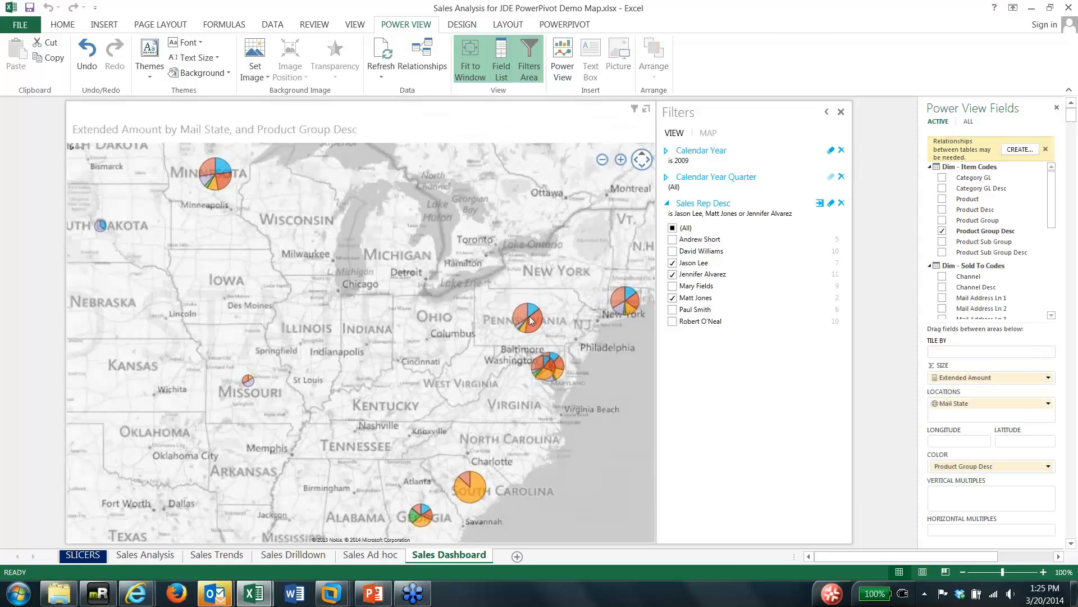
mouse_move(523, 313)
mouse_move(477, 493)
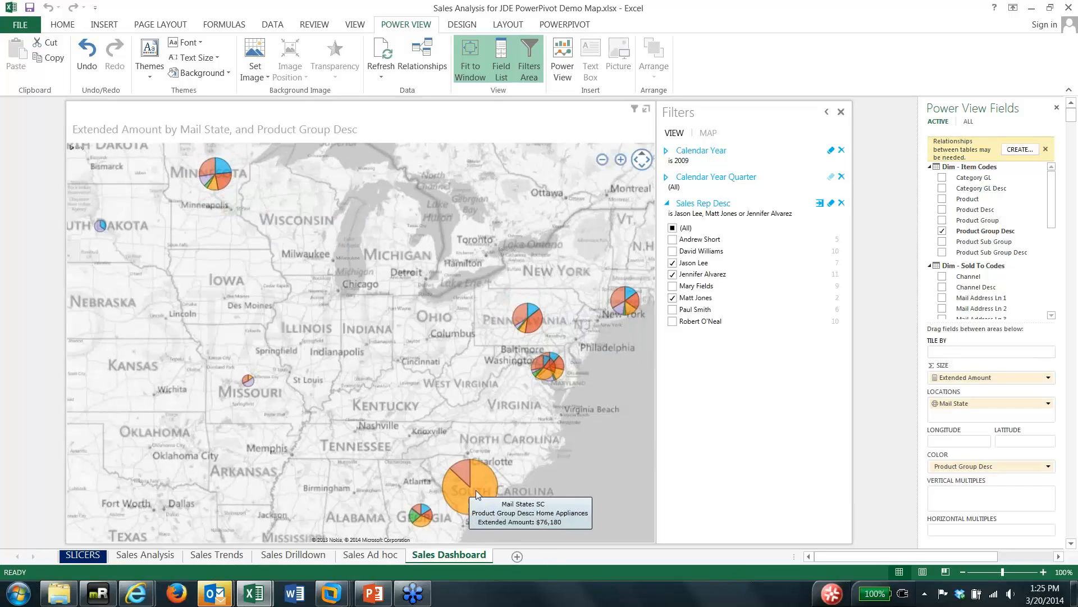
click(647, 110)
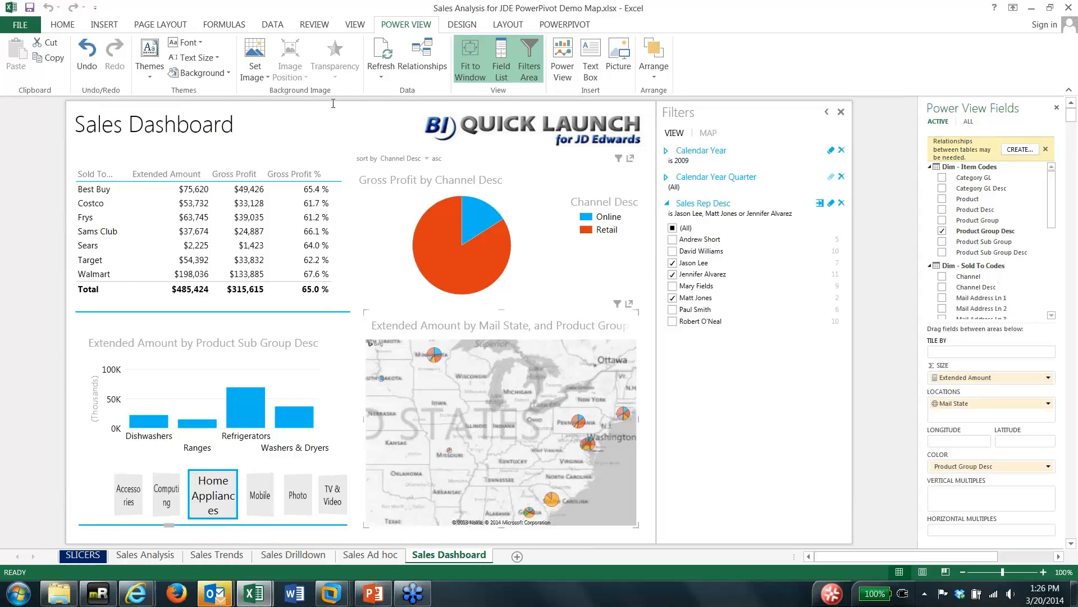
- Insert a new Power View sheet and title it Sales Dashboard
click(104, 24)
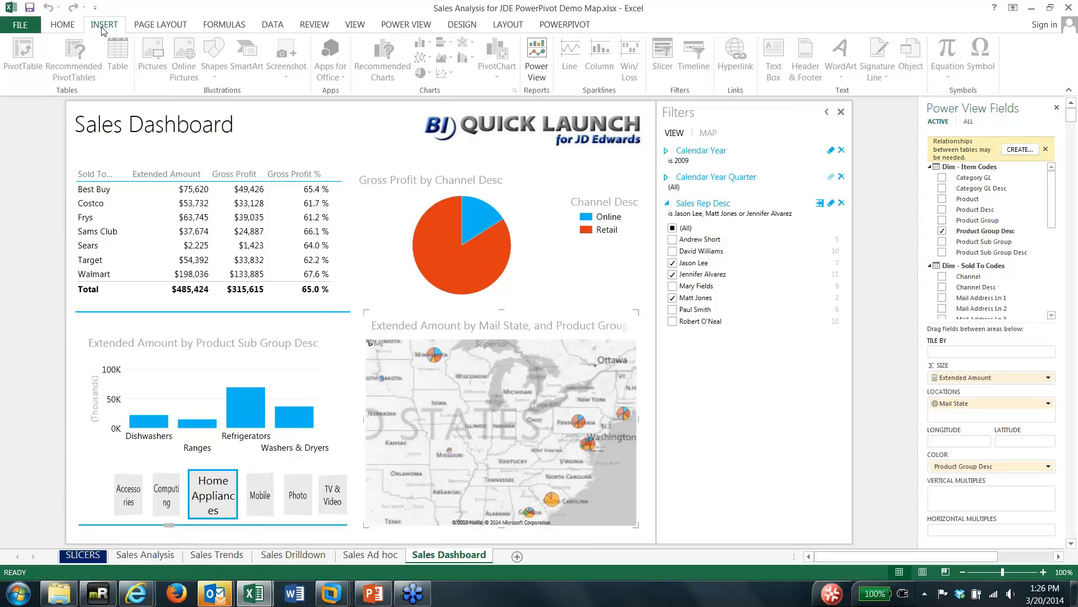
click(540, 70)
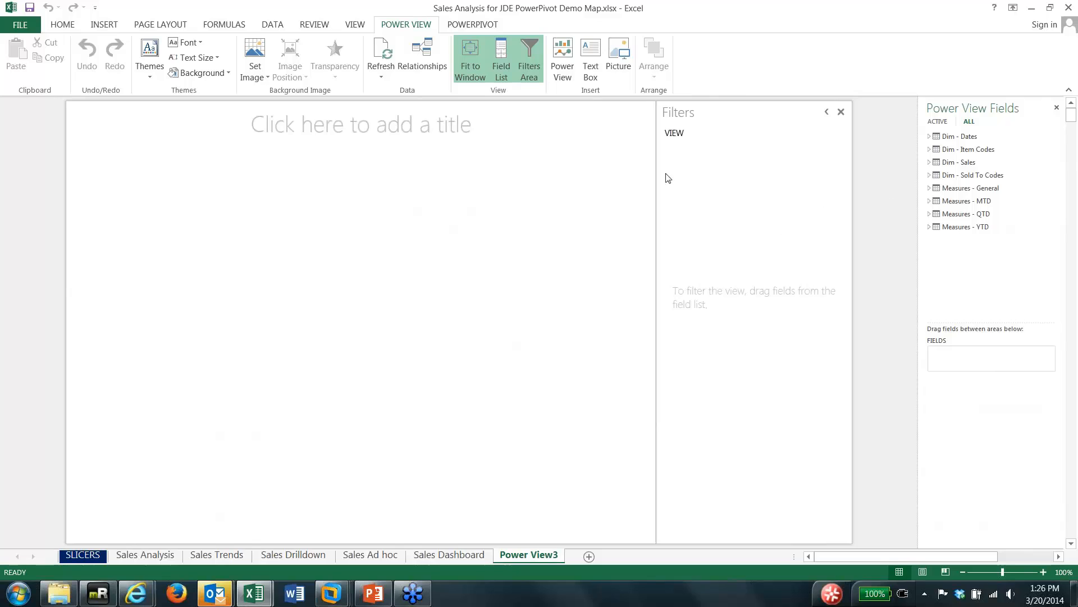
click(376, 122)
text(S)
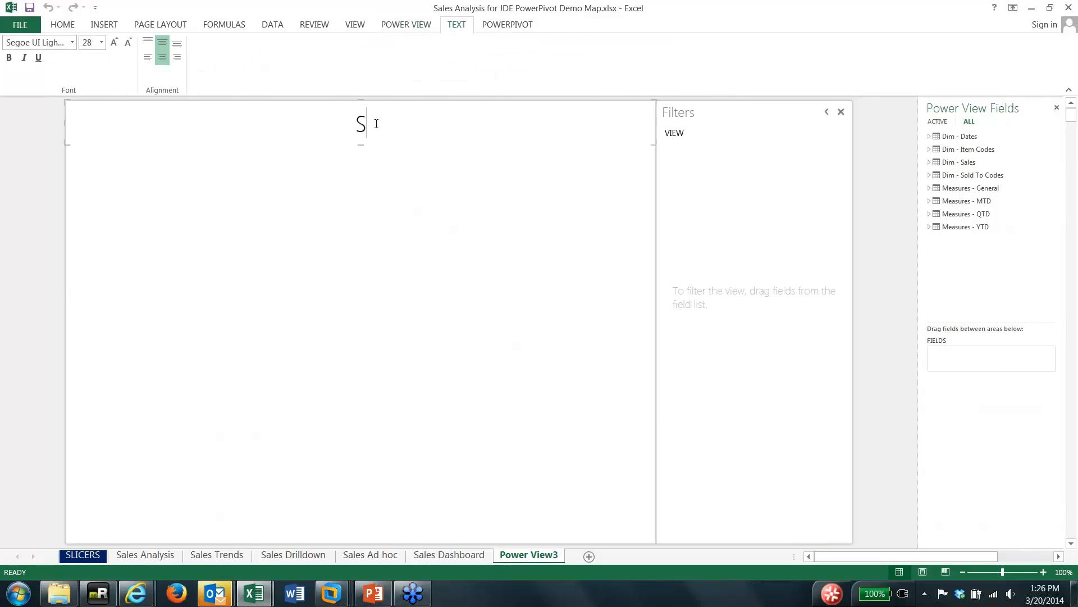
text(ales Dashboar)
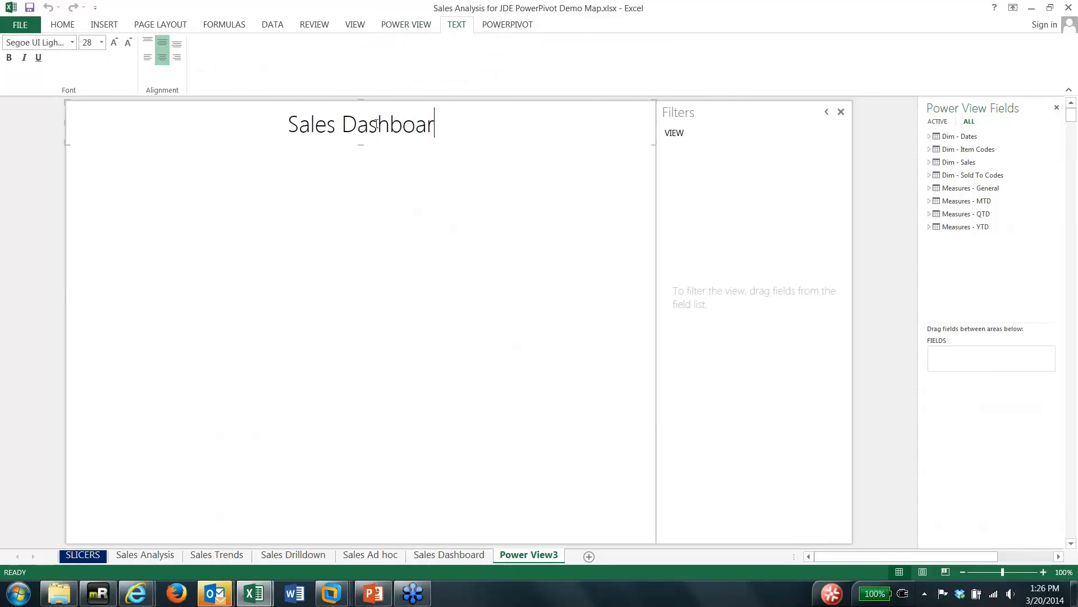
text(d)
click(328, 179)
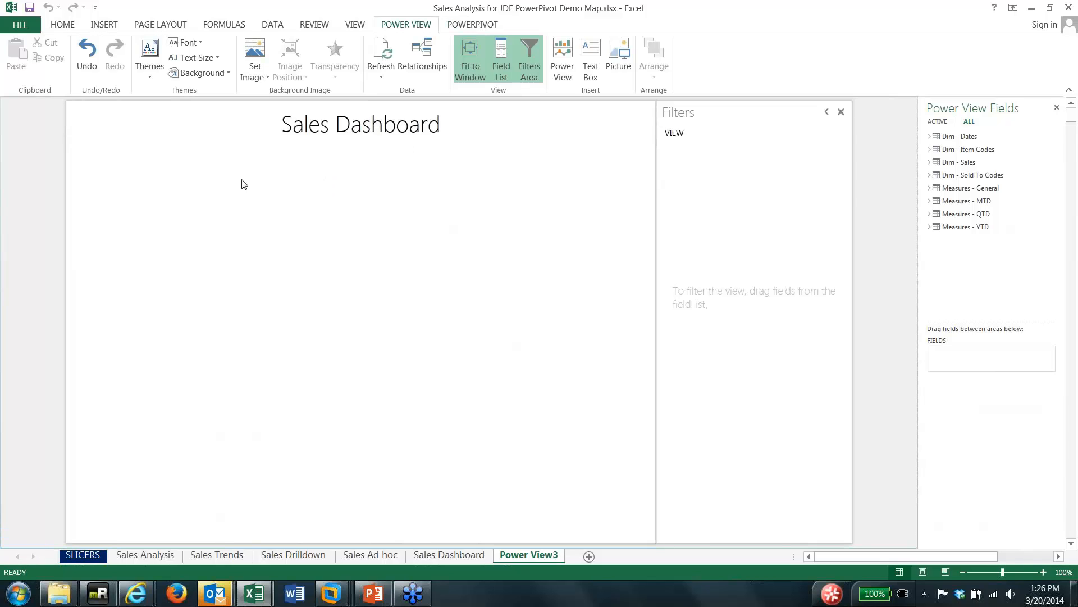
- Create a table of Sold To Address Name from Dim - Sales below the title, at the left edge of the canvas
click(931, 162)
drag(1053, 192, 1052, 272)
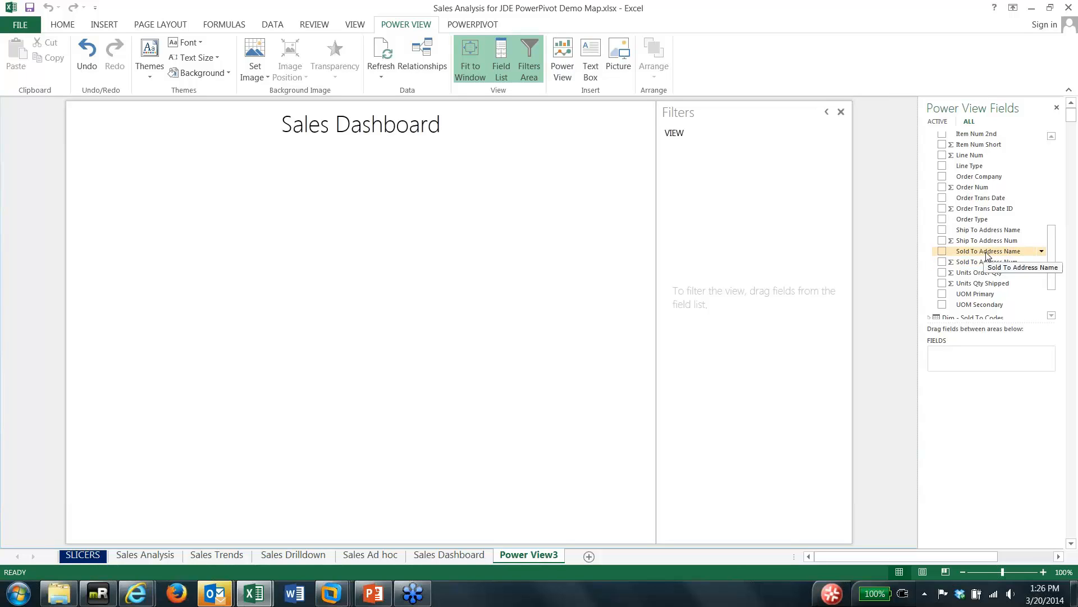
drag(963, 259, 111, 180)
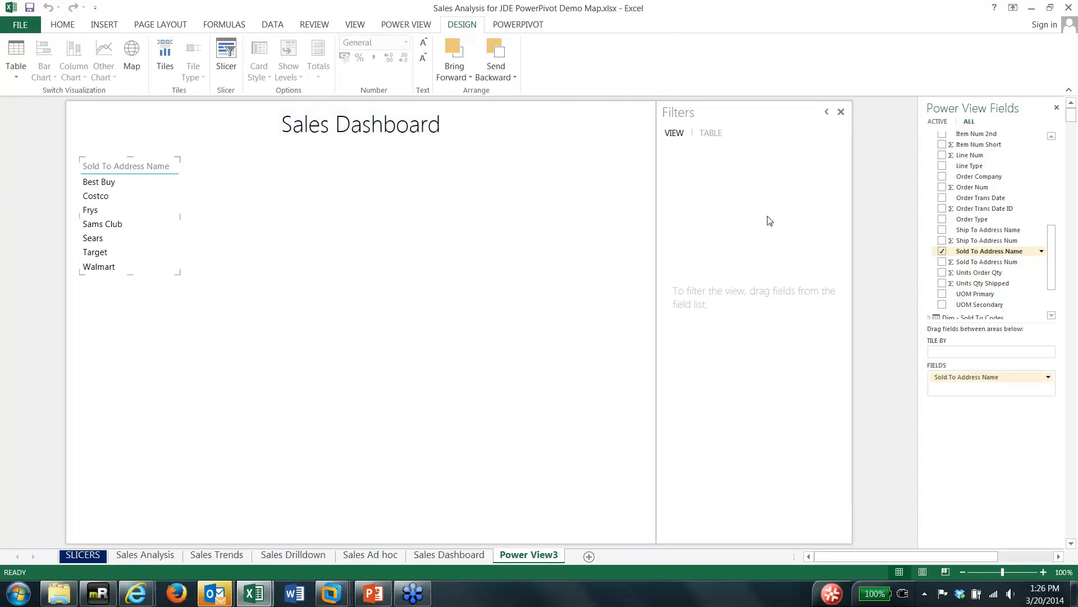
- Add Extended Amount, Gross Profit and Gross Profit % from Measures - General to the table, and narrow its Sold To Address Name column
scroll(1059, 275, up, 10)
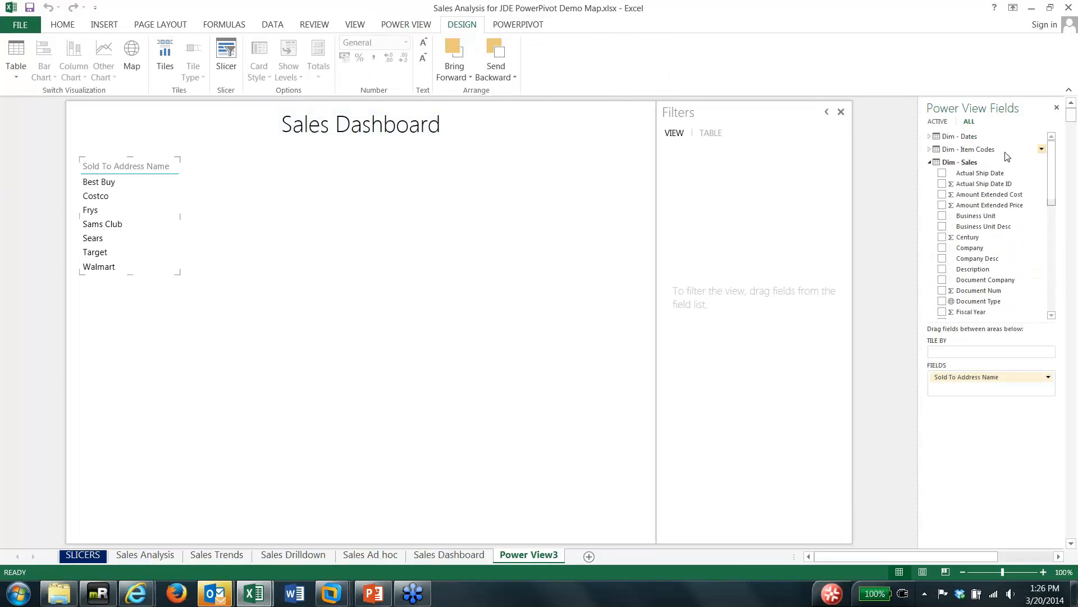
click(929, 162)
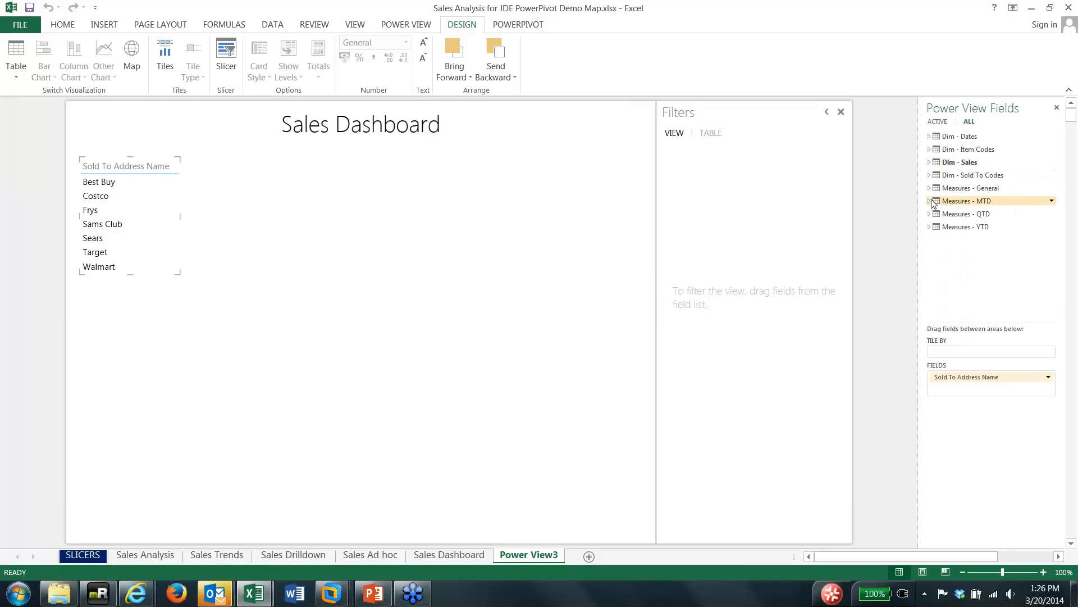
click(930, 188)
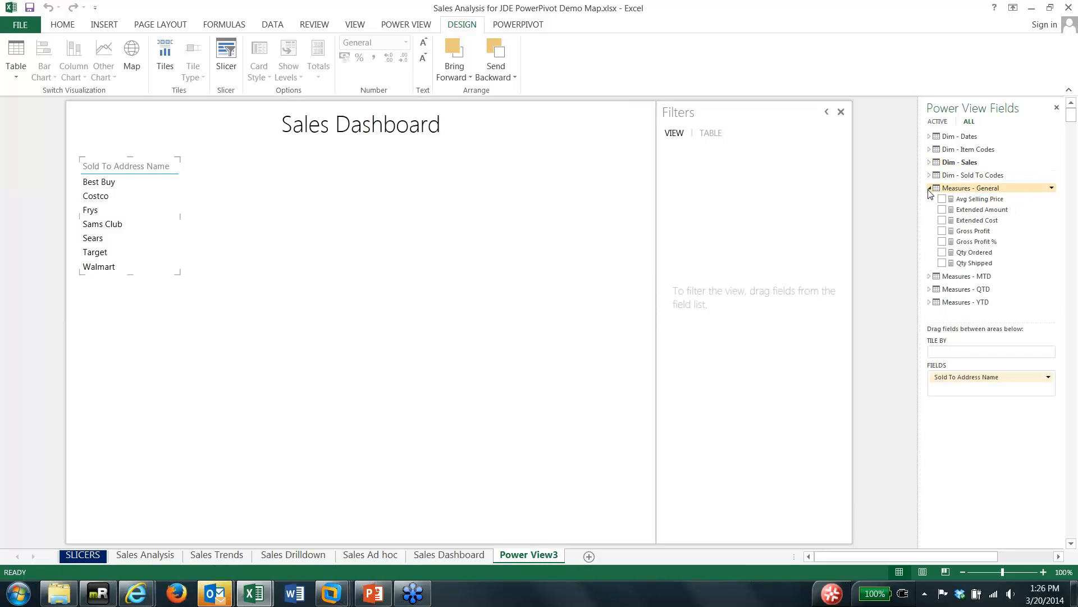
click(962, 211)
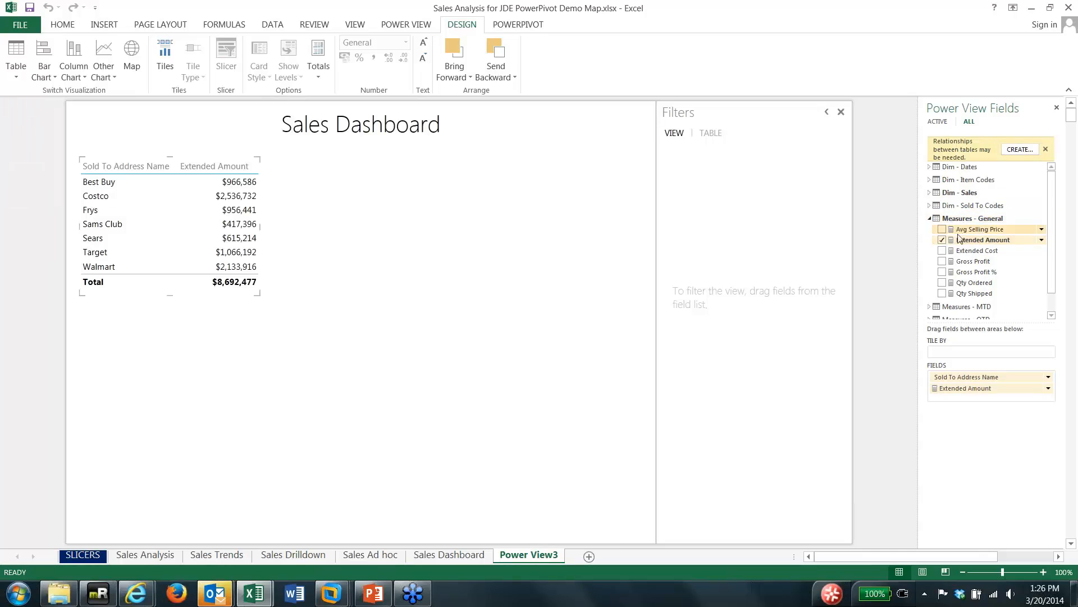
click(952, 262)
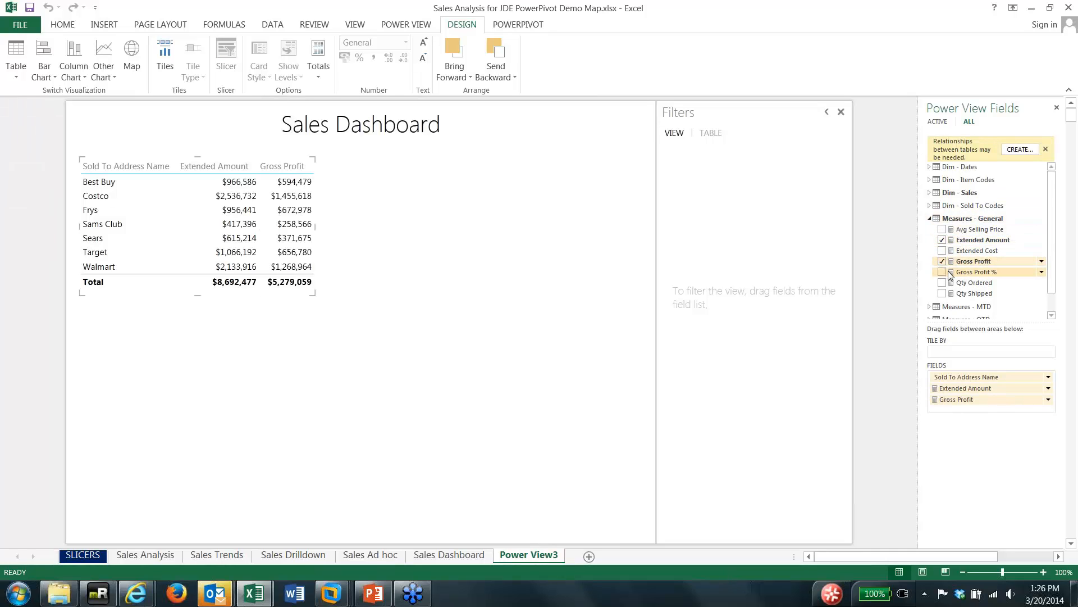
click(943, 271)
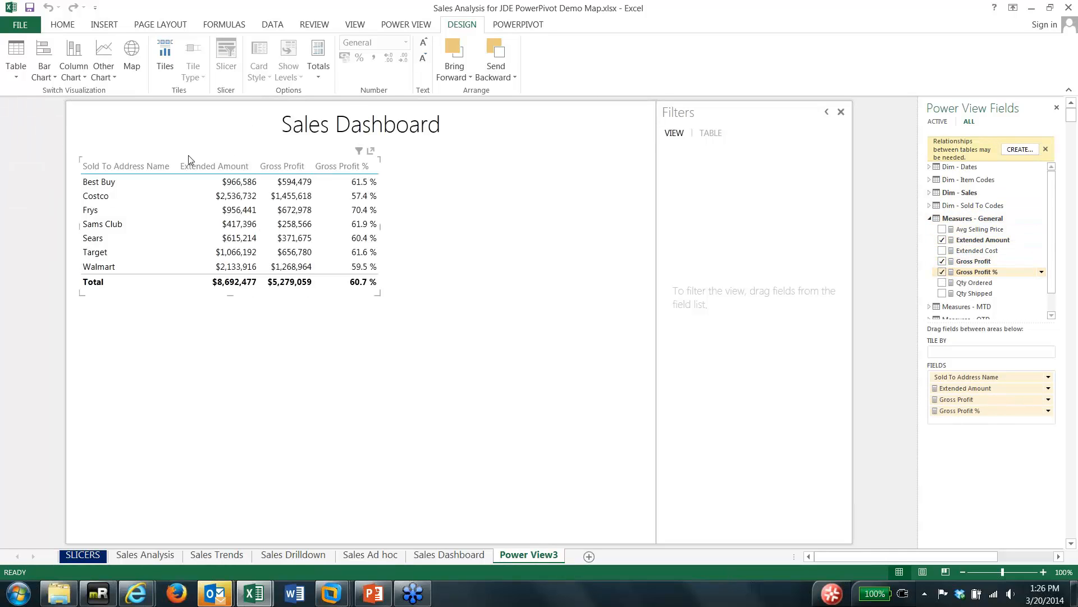
drag(176, 162, 139, 161)
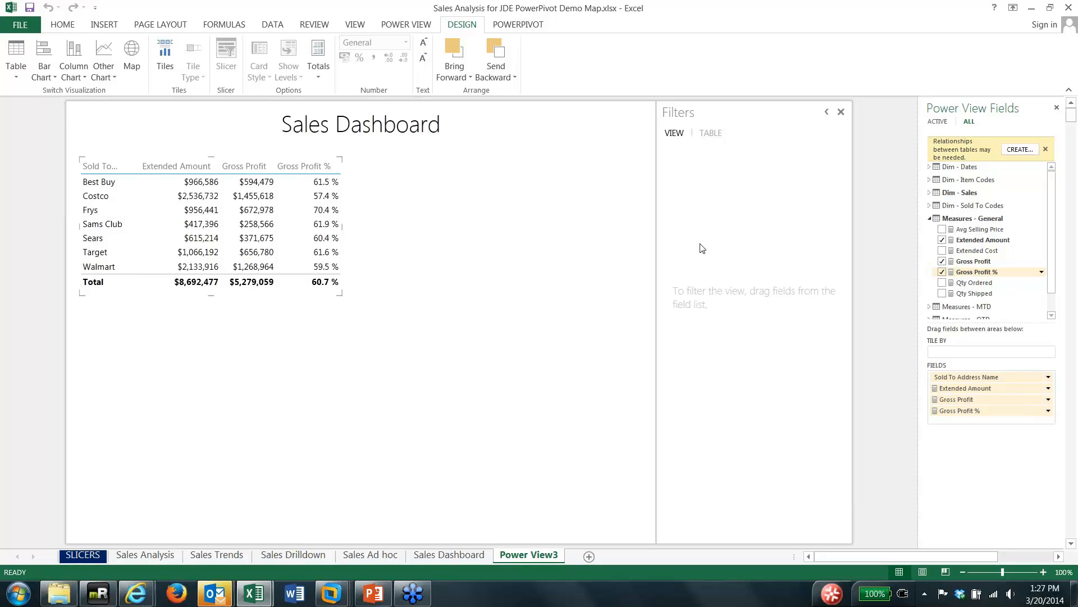
- Create a second table beside the first with Channel Desc from Dim - Sold To Codes and the Gross Profit measure
click(929, 205)
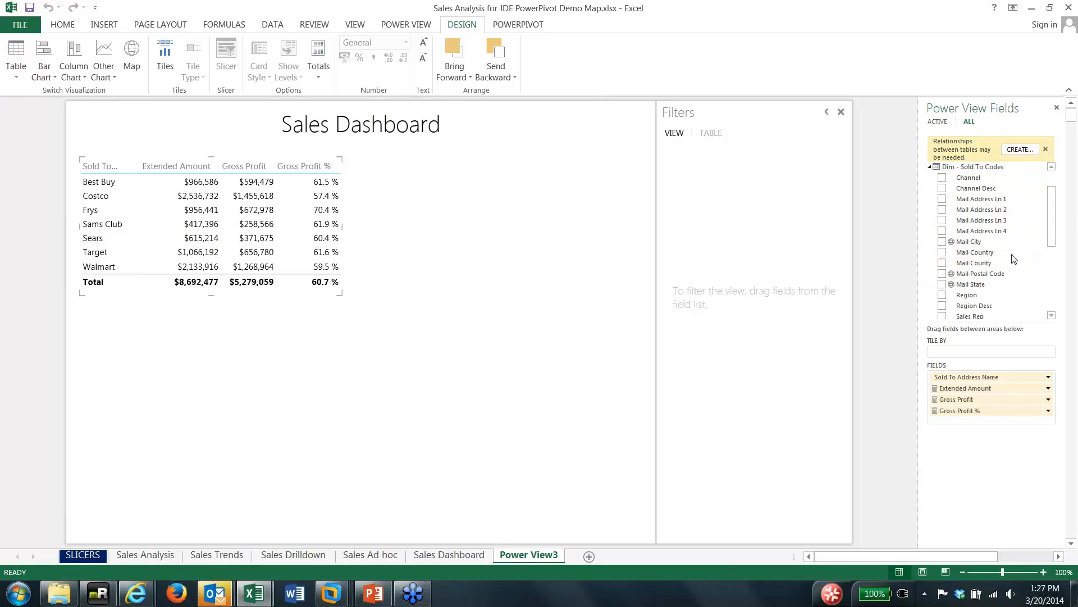
drag(980, 193, 382, 176)
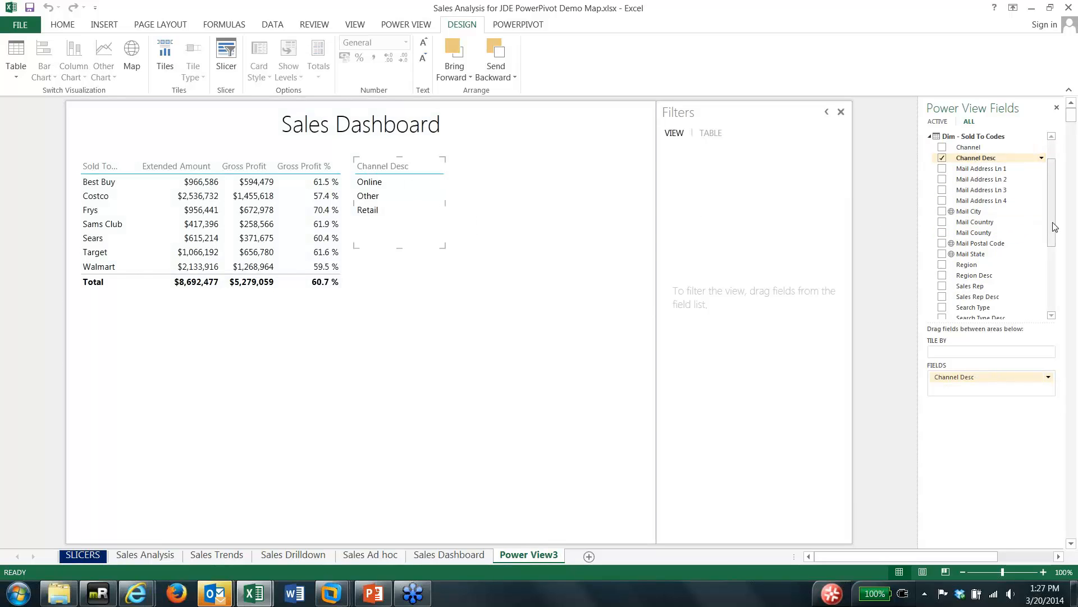
click(930, 136)
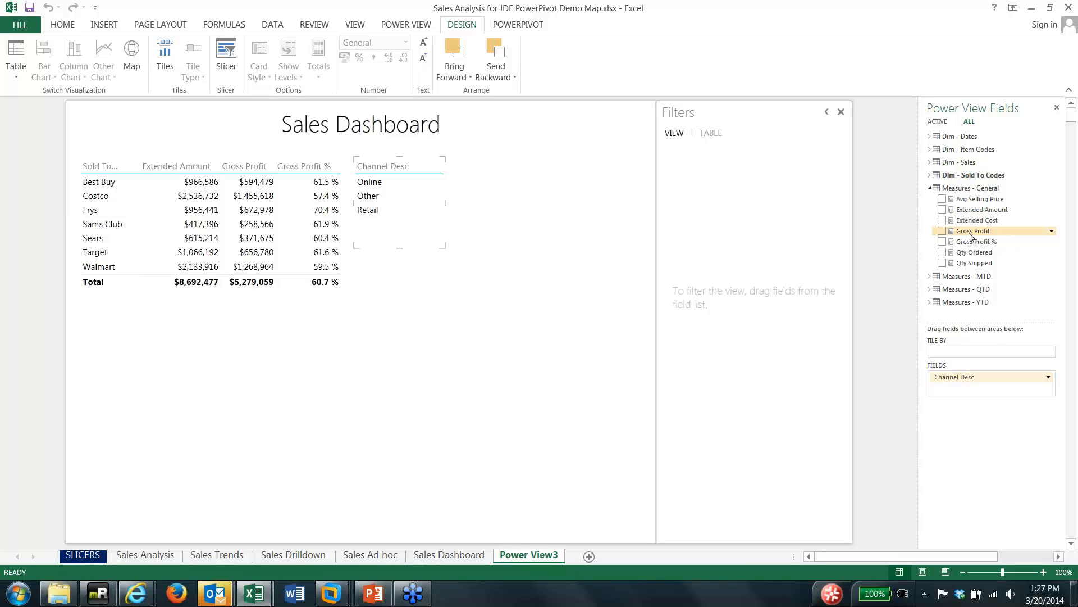
drag(969, 235, 977, 396)
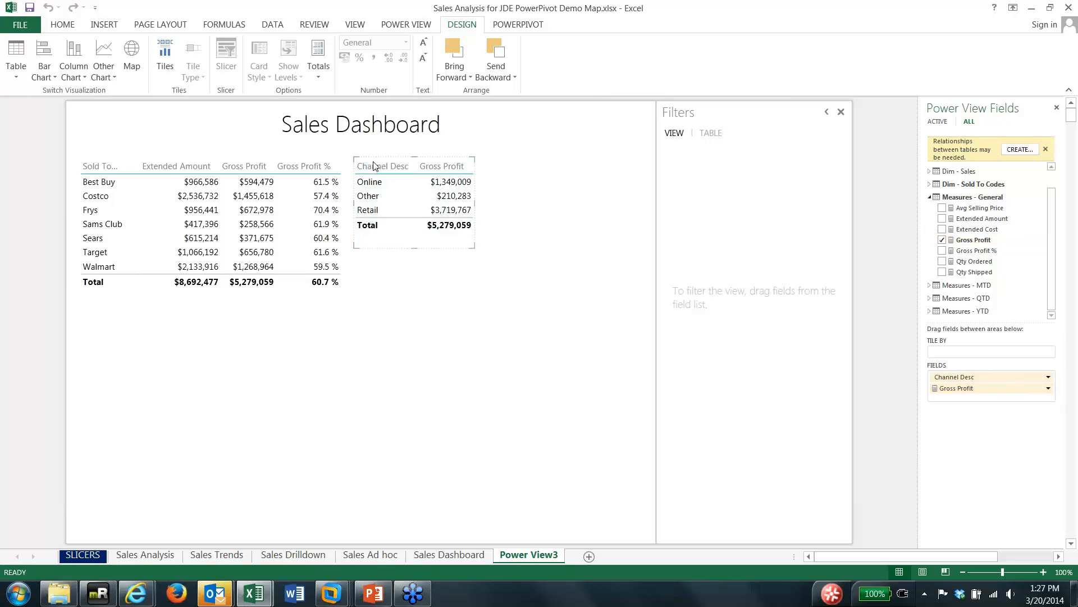
- Convert the Channel Desc gross profit table to a pie chart and enlarge it to fill the space beside the first table
click(98, 75)
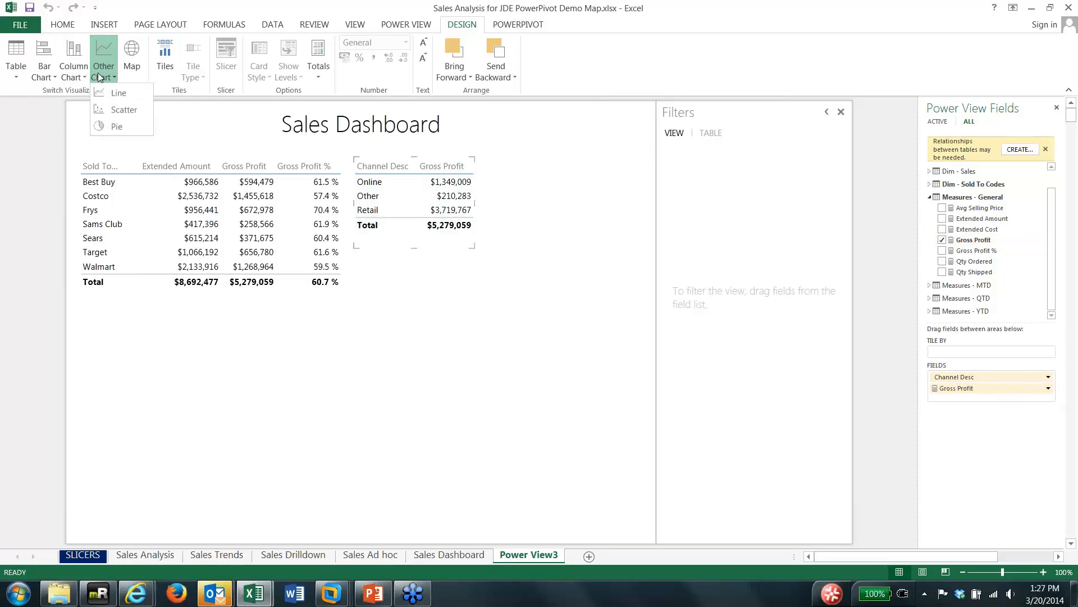
click(115, 128)
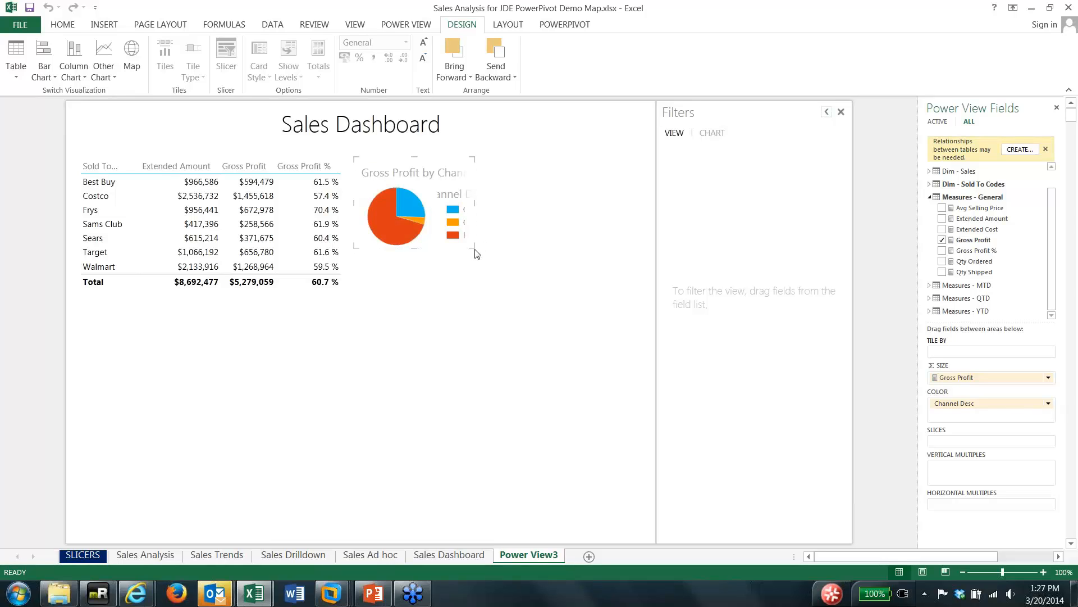
mouse_move(474, 254)
drag(471, 246, 629, 298)
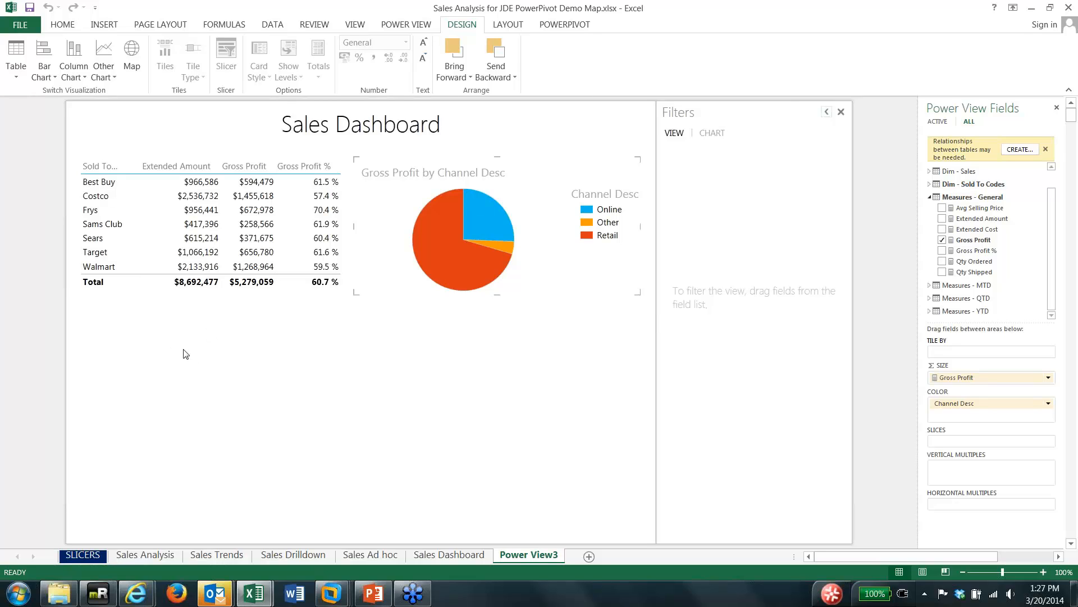
- Create a table of Product Group Desc from Dim - Item Codes below the Sold To table, resized to reach the canvas's lower edge
click(930, 197)
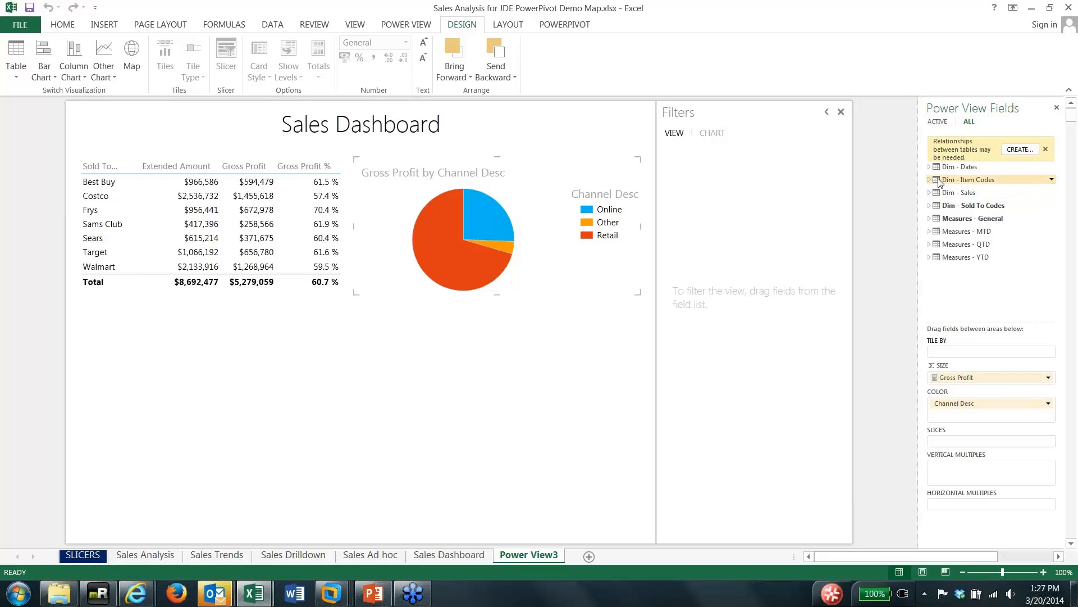
click(931, 180)
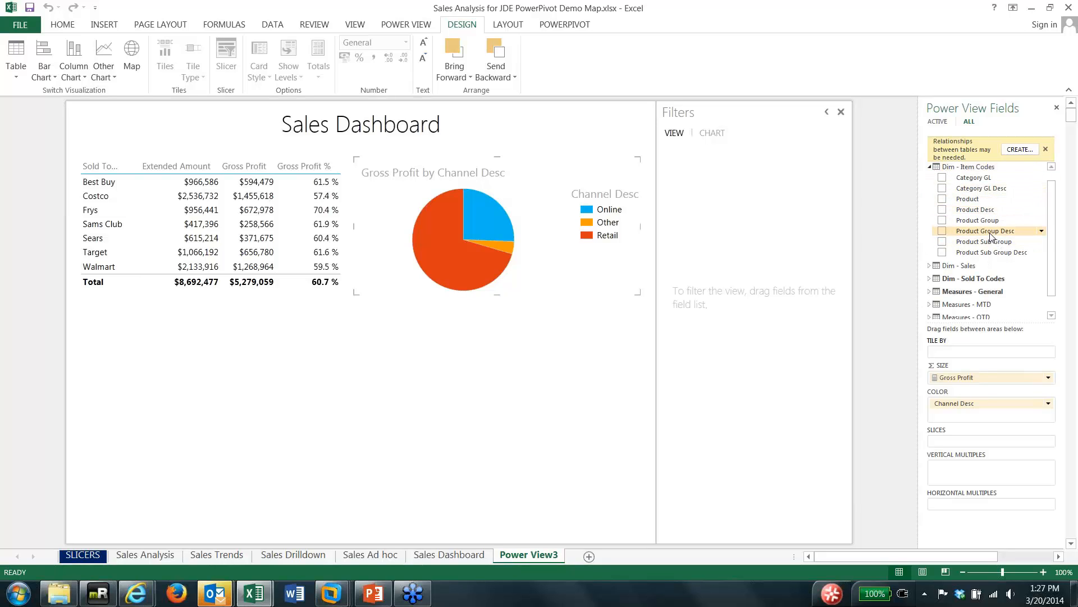
drag(990, 236, 91, 332)
drag(354, 306, 75, 310)
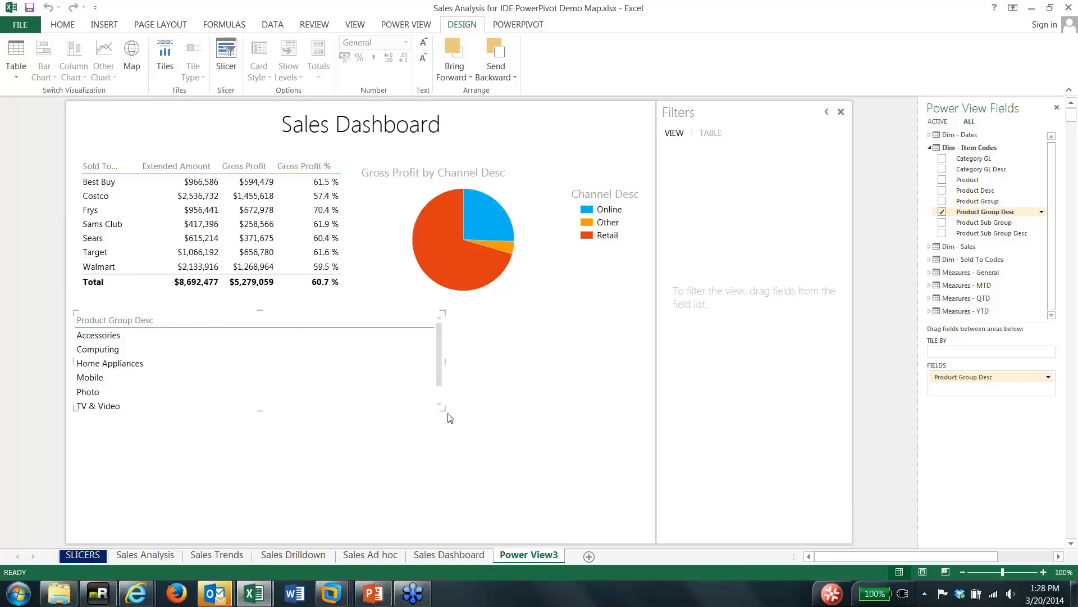
drag(443, 409, 369, 534)
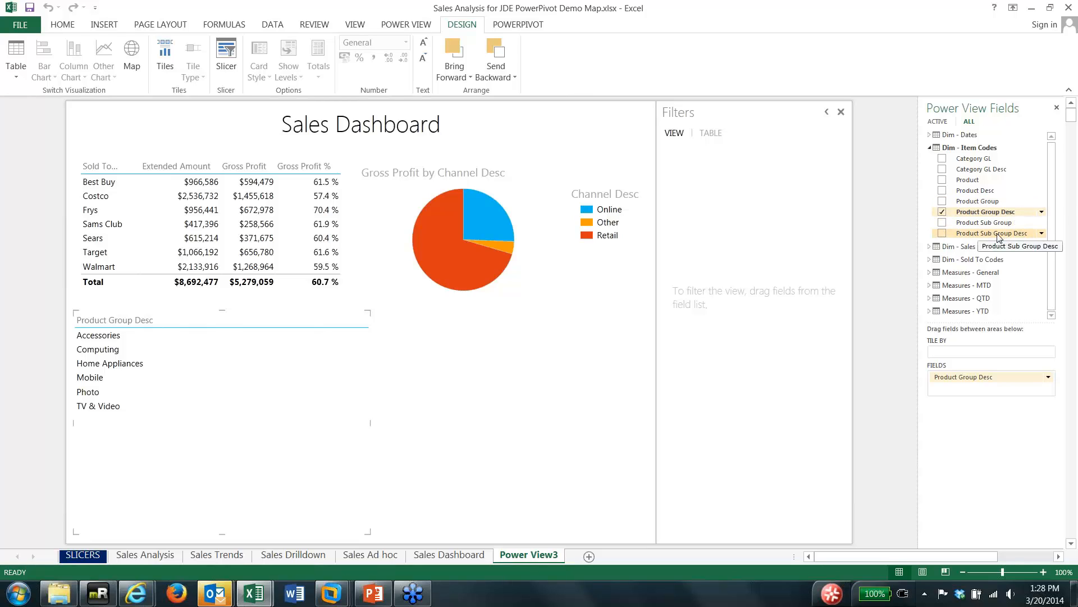
- Add Product Sub Group Desc and the Extended Amount measure from Measures - General to the product group table
drag(998, 236, 962, 393)
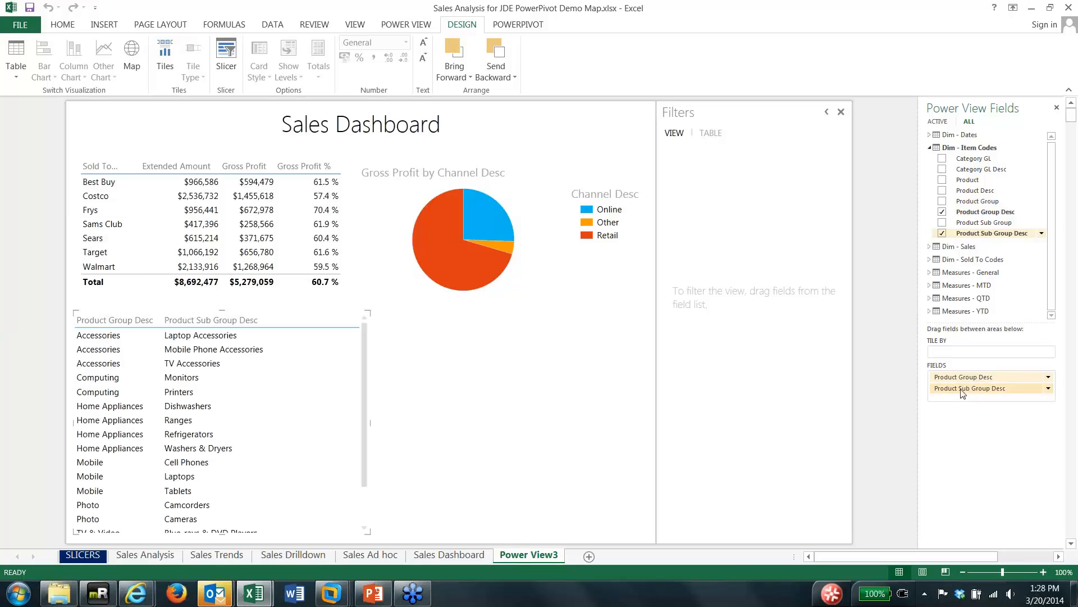
click(930, 148)
click(929, 189)
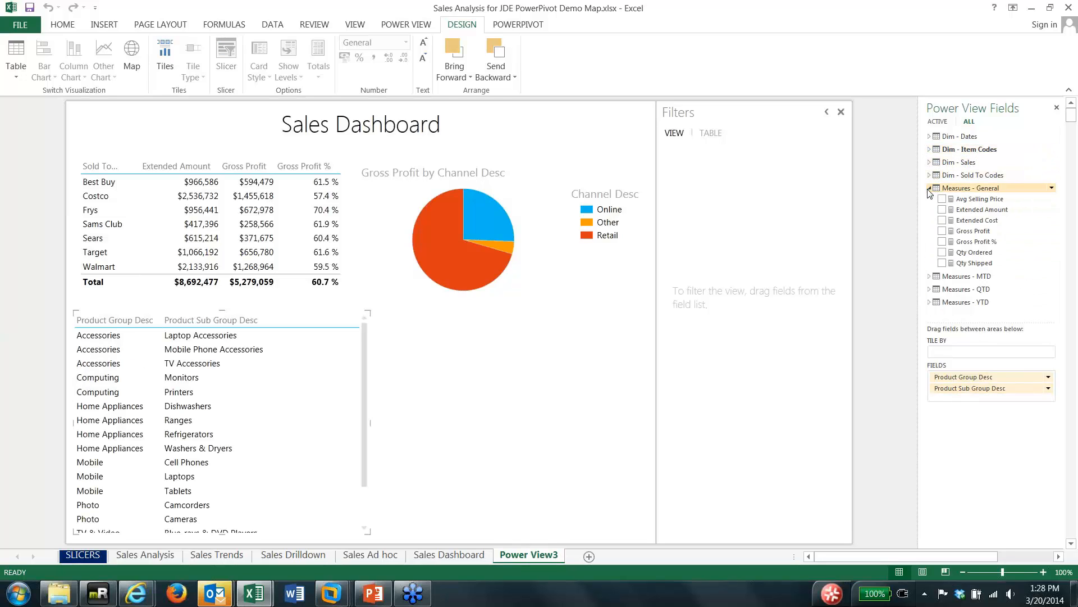
mouse_move(983, 210)
mouse_down()
mouse_move(978, 390)
mouse_move(963, 396)
mouse_up()
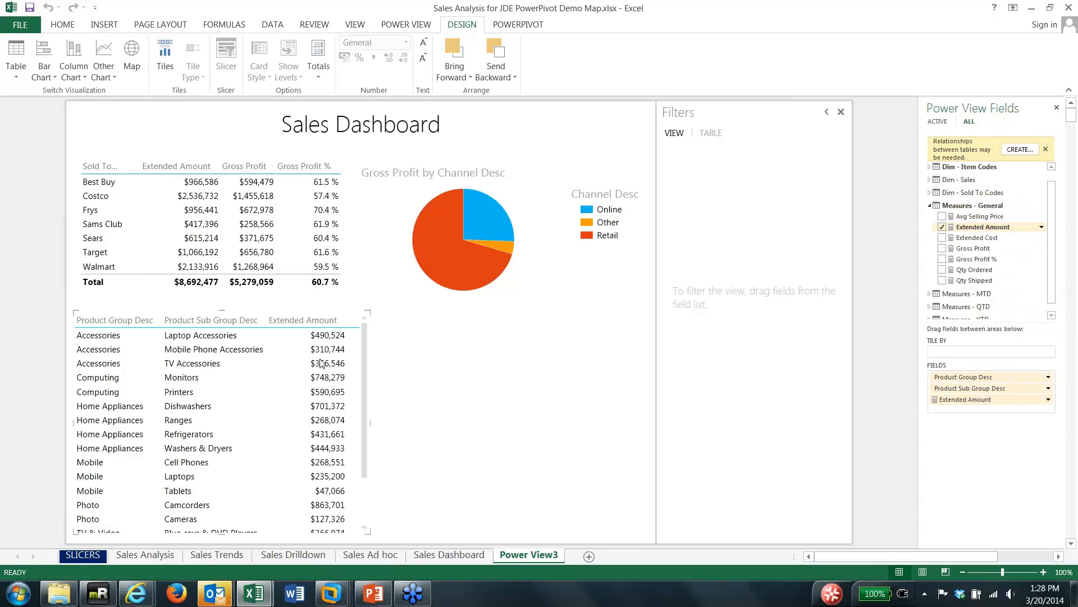
- Tile the product table by Product Group Desc and show the Home Appliances tile
mouse_move(363, 371)
mouse_down()
mouse_move(361, 423)
mouse_move(361, 378)
mouse_up()
click(112, 336)
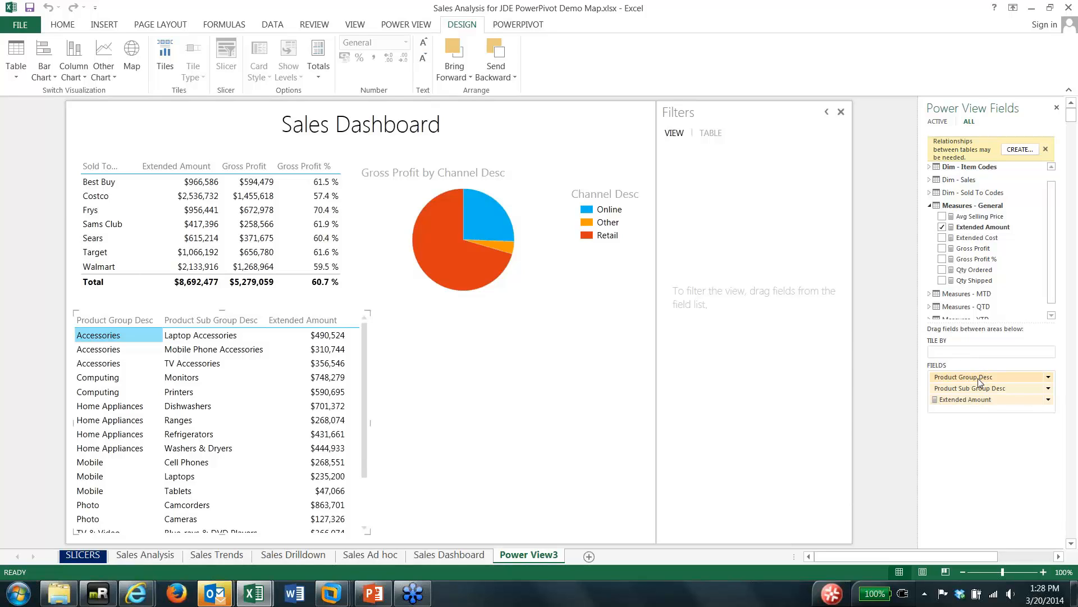
drag(982, 375, 975, 359)
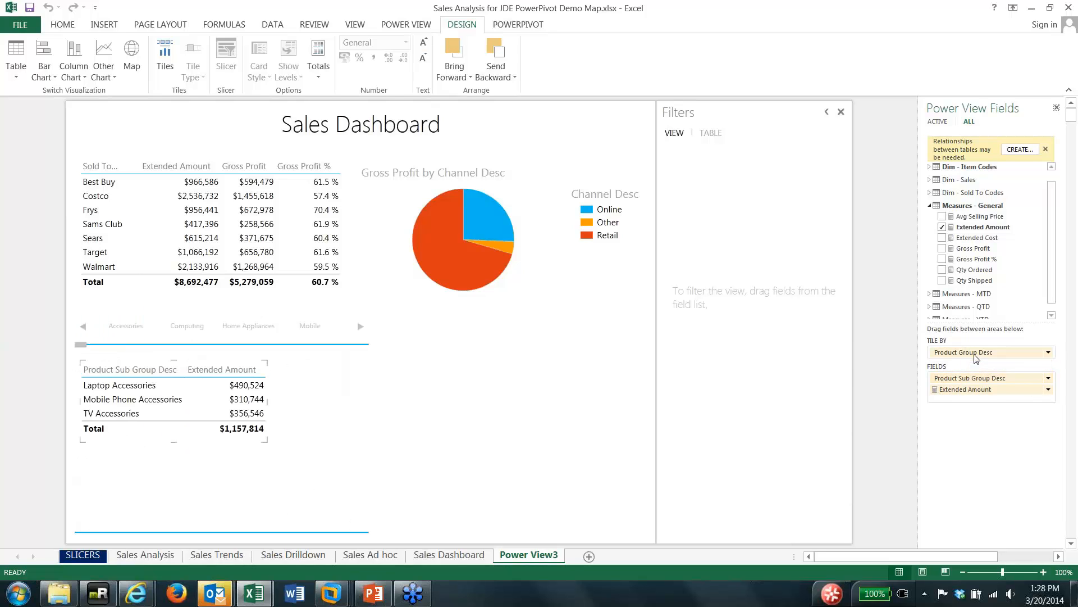
click(181, 328)
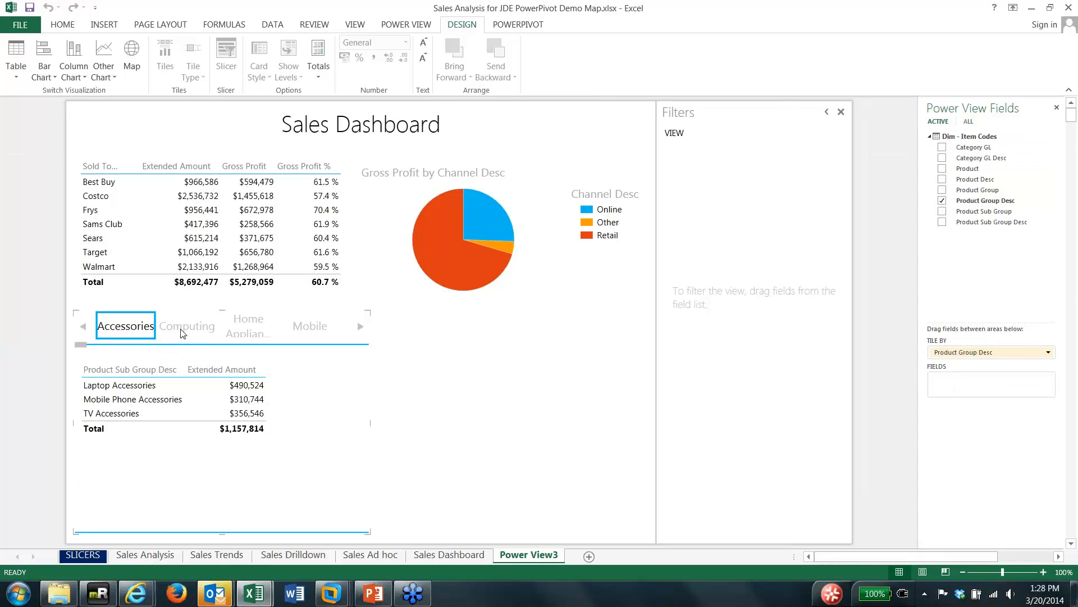
click(246, 327)
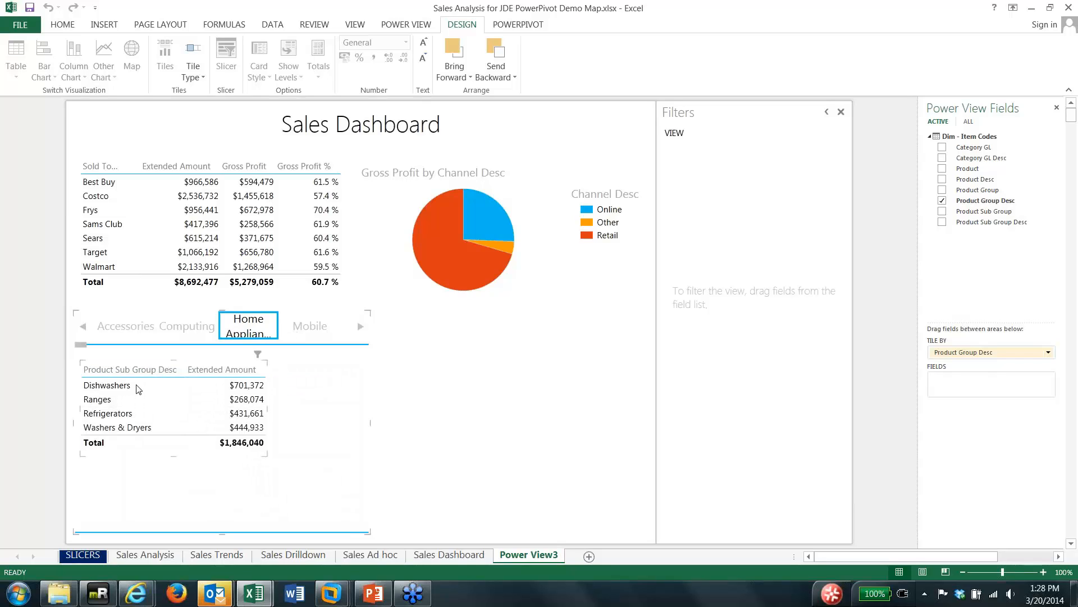
- Convert the Product Sub Group Desc table inside the tiles to a column chart
click(100, 373)
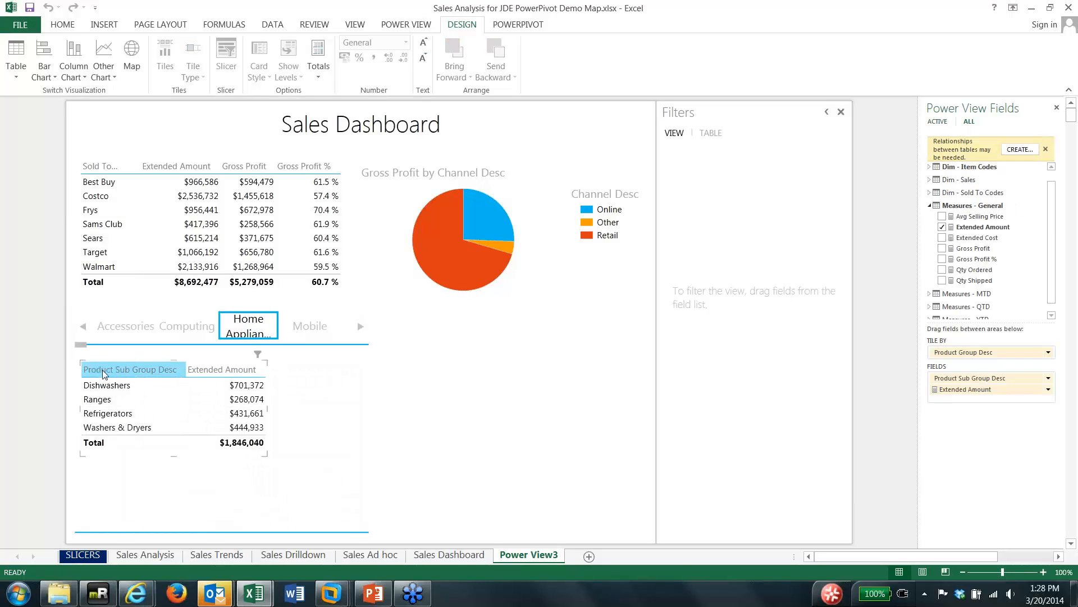
click(77, 79)
click(91, 98)
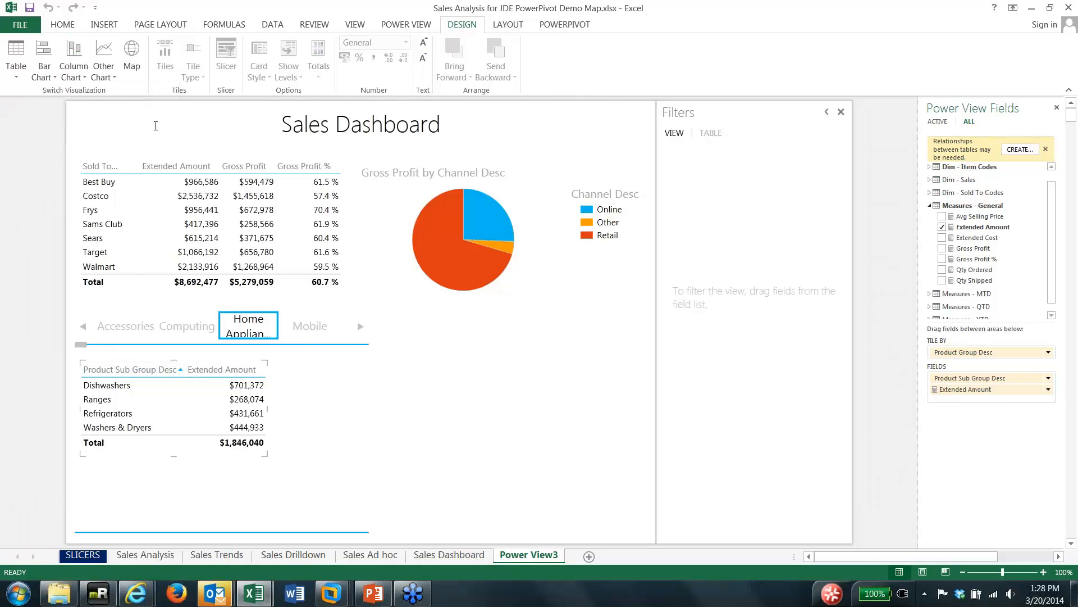
- Change the product group tile container's tile type to Tile Flow
click(155, 312)
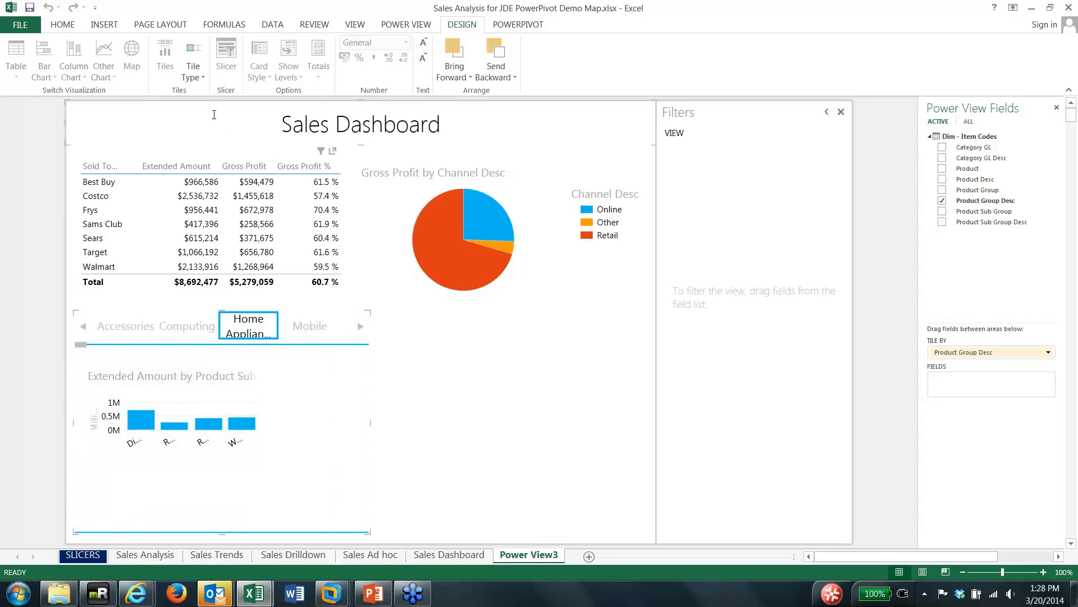
click(193, 72)
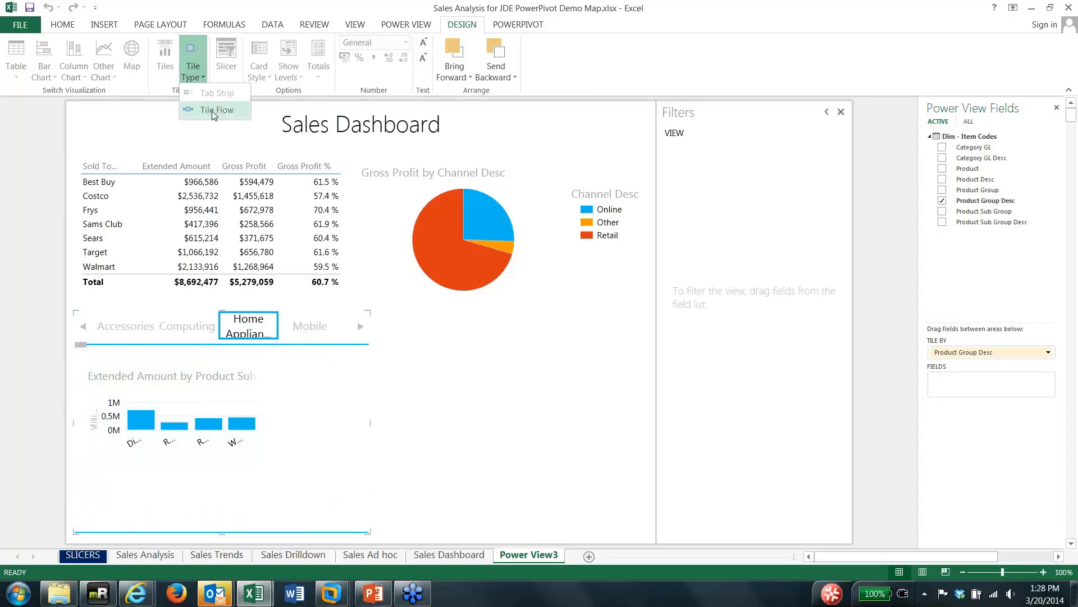
click(212, 110)
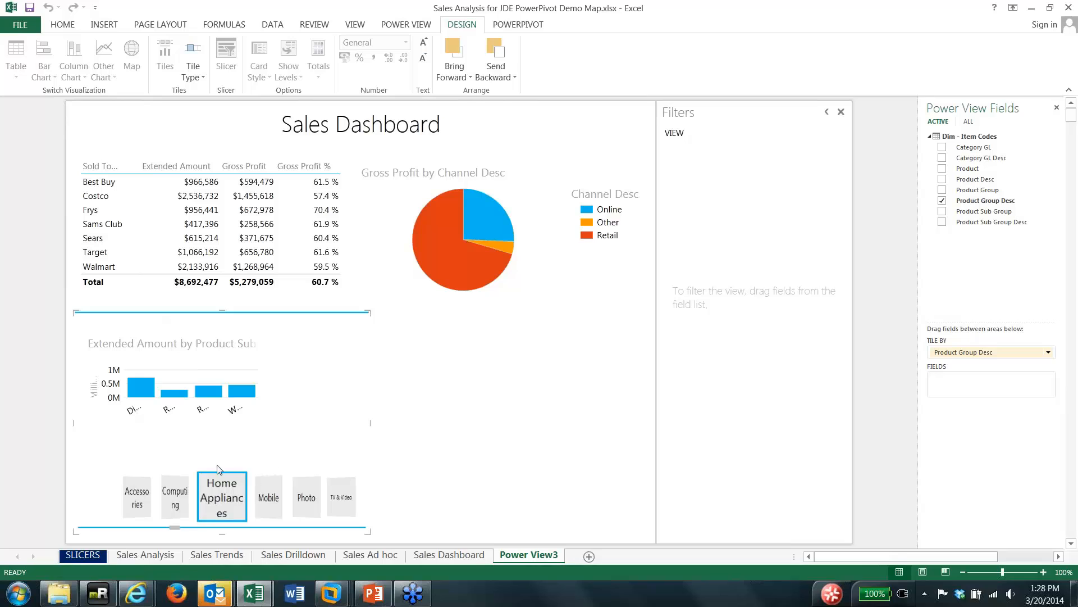
- Enlarge the column chart to fill the tile container, and switch the tiles through Computing to Mobile
click(213, 364)
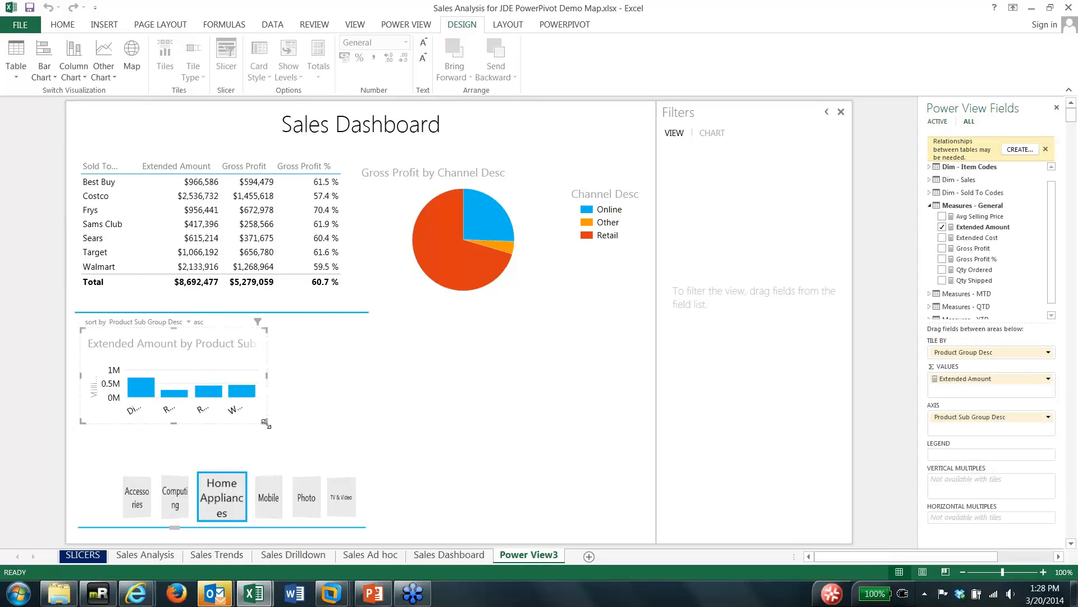
drag(267, 422, 351, 476)
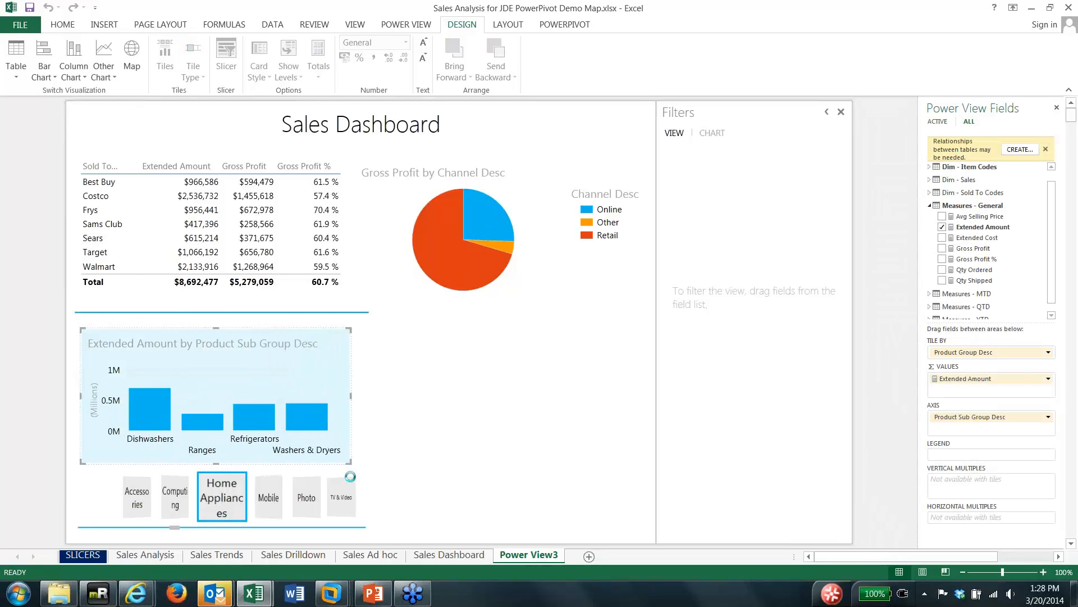
click(178, 504)
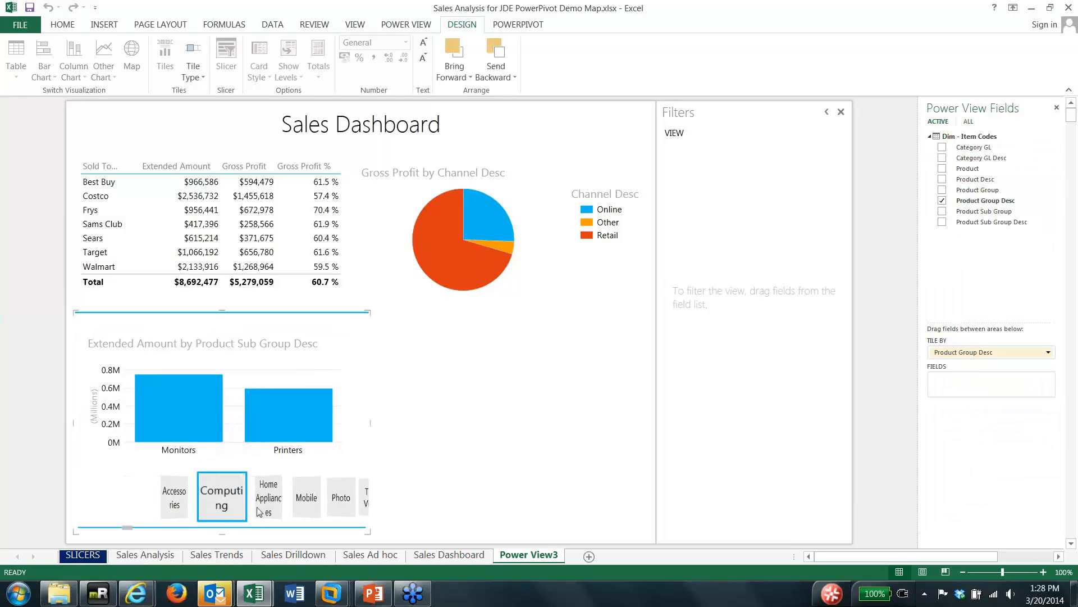
click(306, 497)
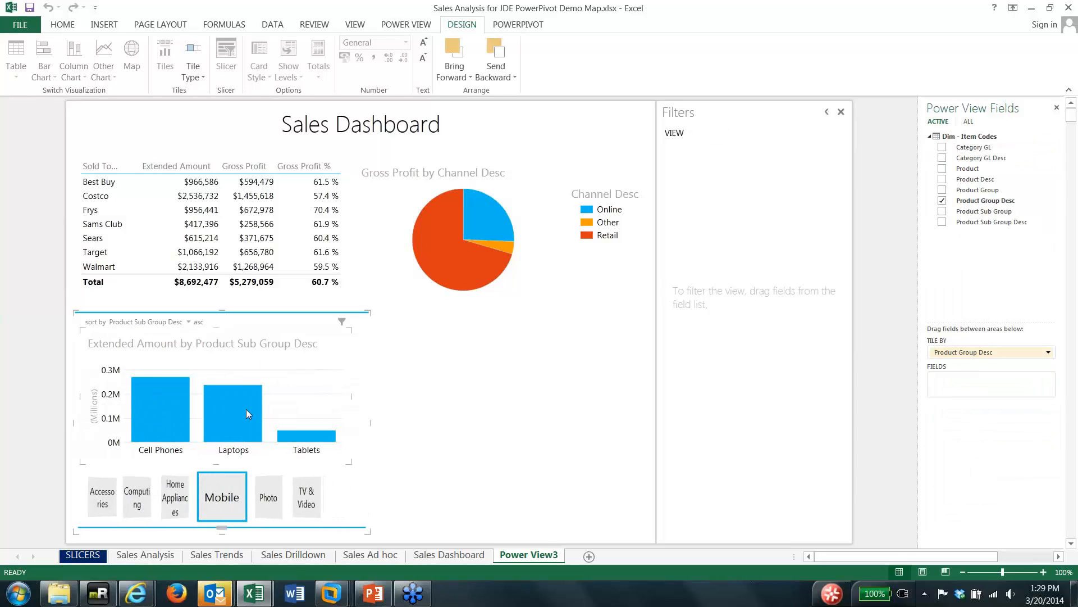
- Create a table below the pie chart with Mail State from Dim - Sold To Codes and Extended Amount from Measures - General
click(426, 329)
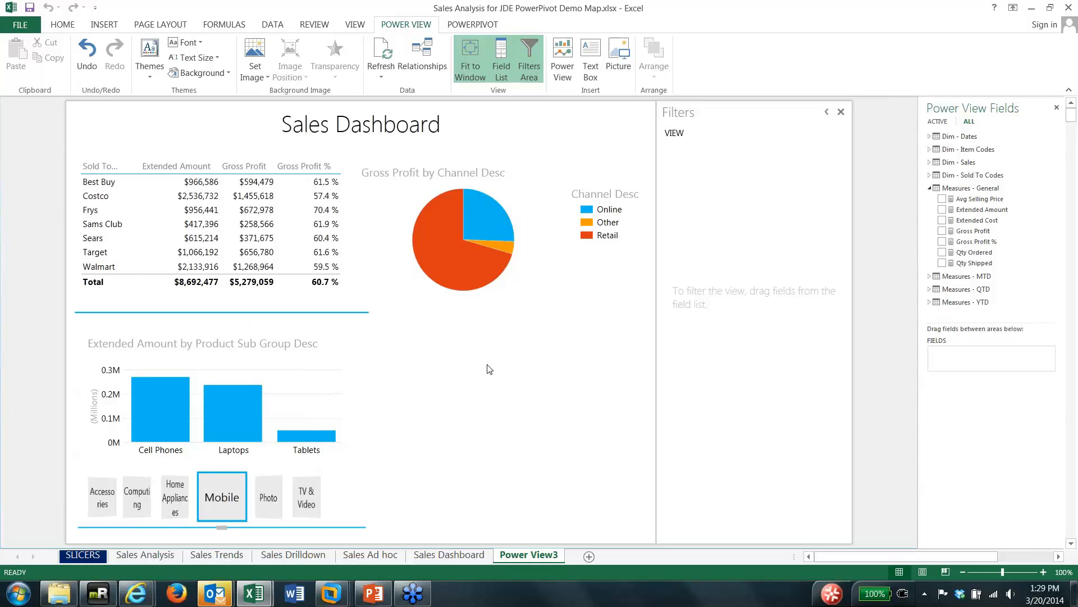
click(930, 188)
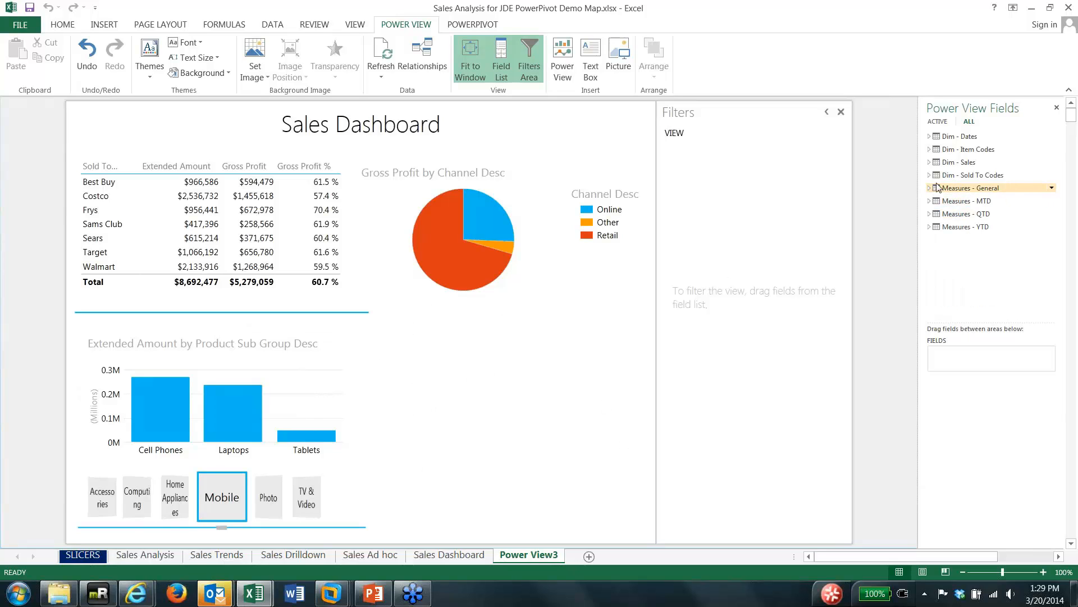
click(937, 175)
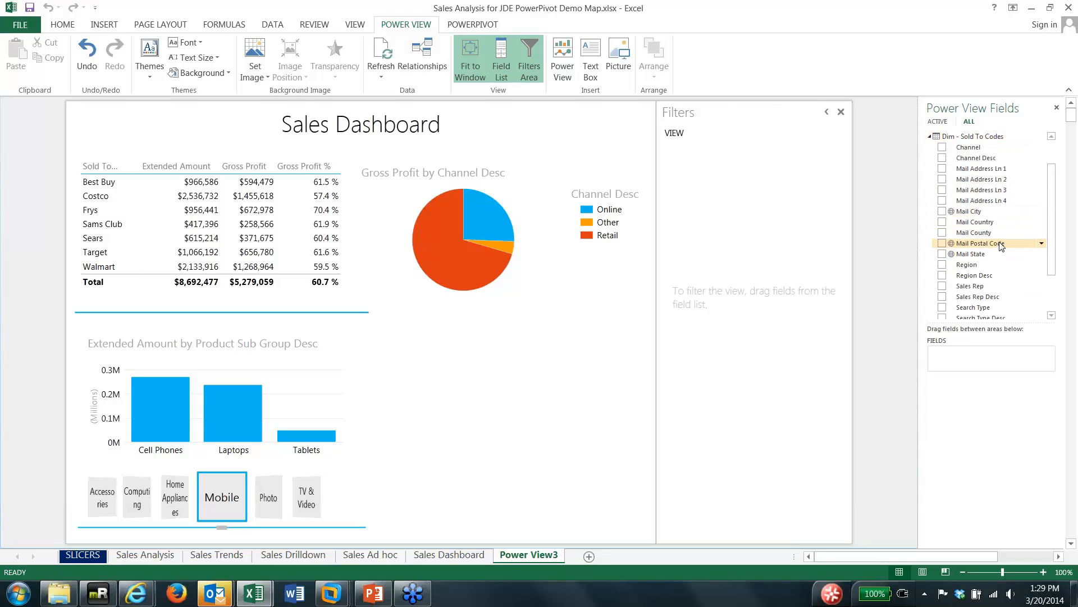
drag(977, 256, 388, 318)
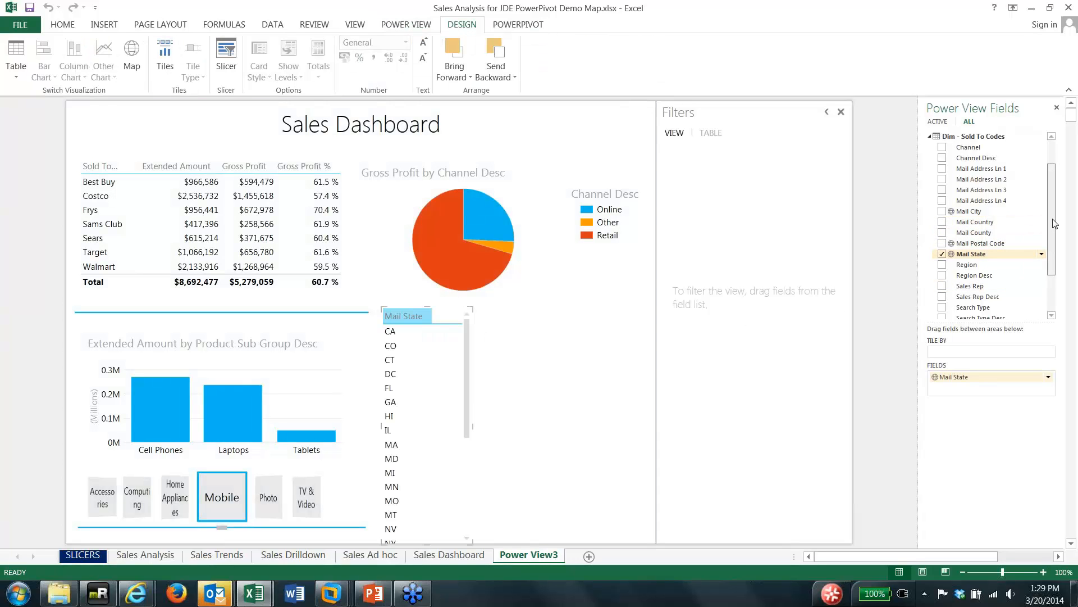
scroll(957, 177, up, 2)
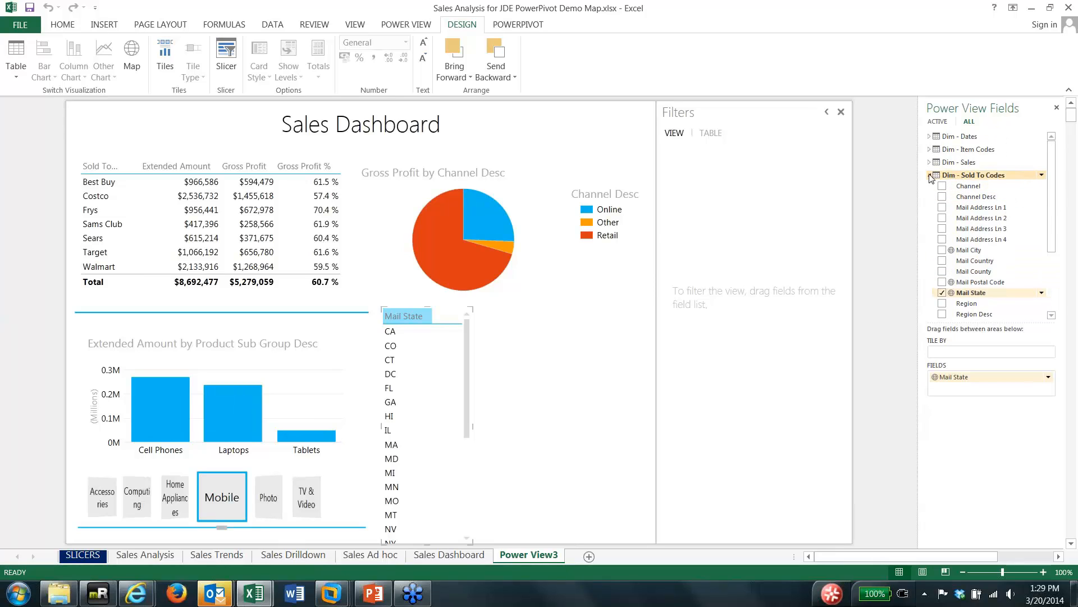
click(930, 175)
click(930, 189)
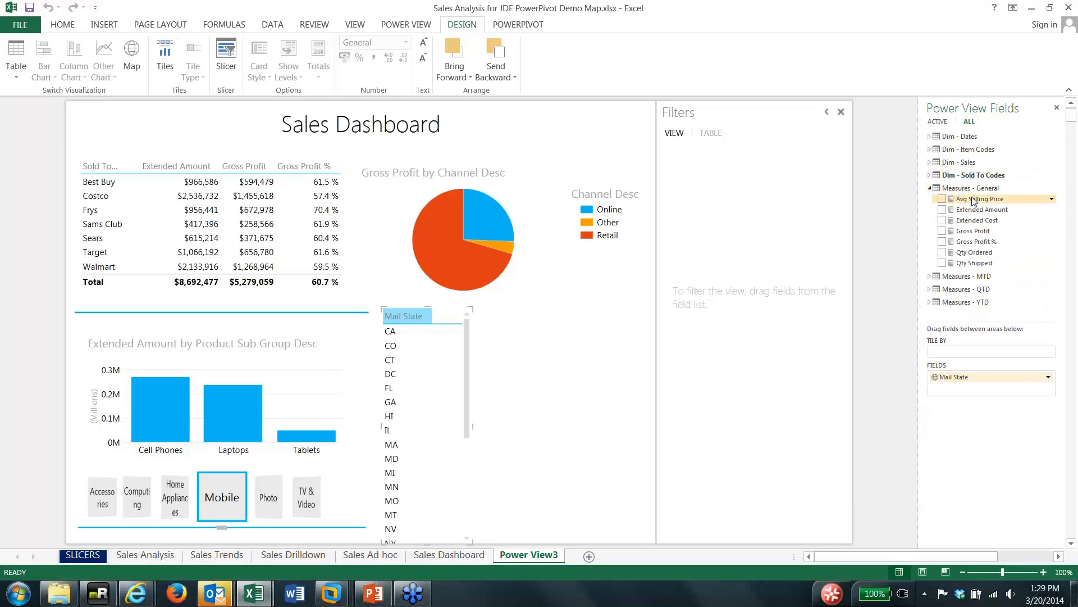
drag(980, 209, 984, 392)
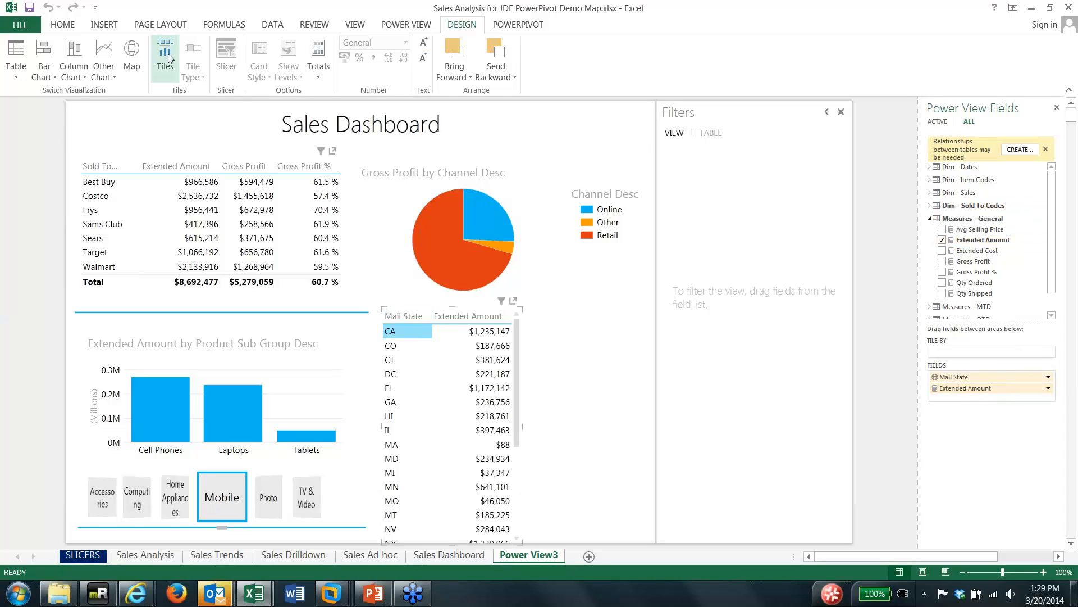
- Convert the Mail State table to a map and widen it to the canvas's edge
click(132, 54)
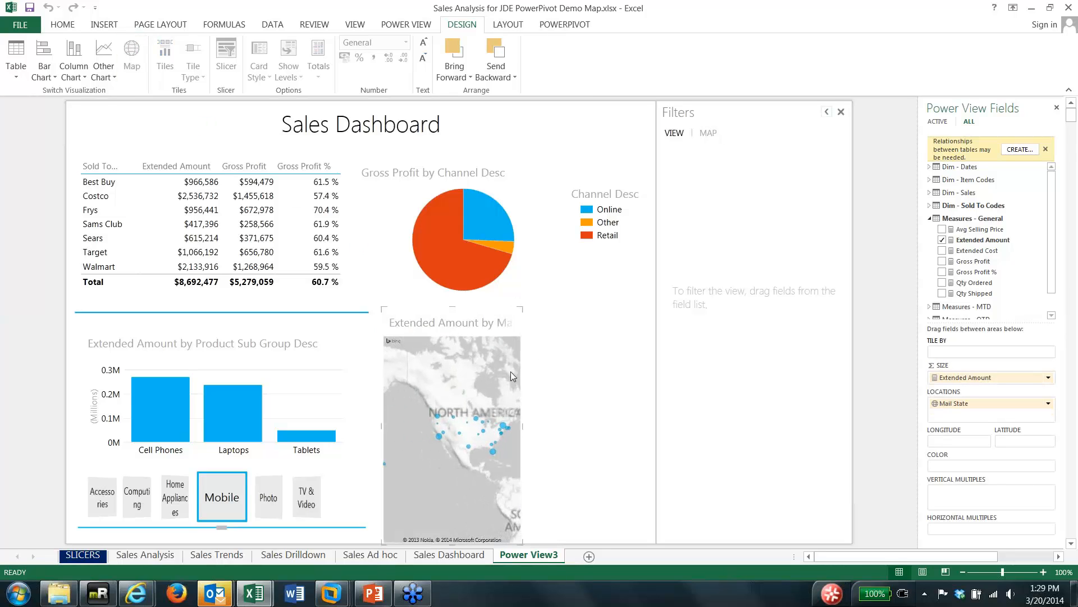
drag(521, 541, 649, 536)
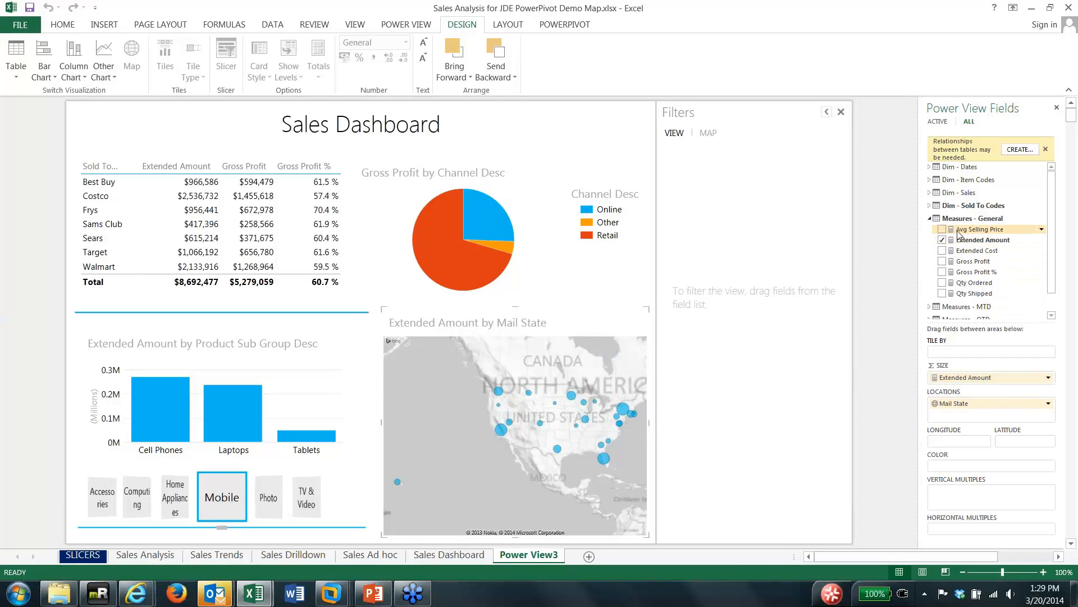
- Color the Mail State map by Product Group Desc from Dim - Item Codes
click(930, 218)
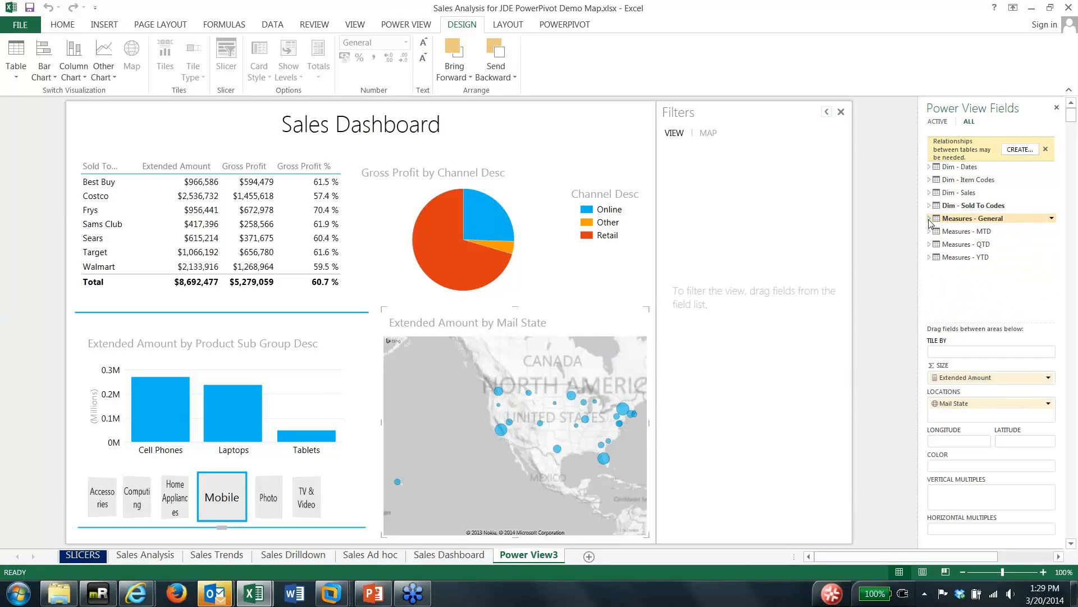
click(930, 180)
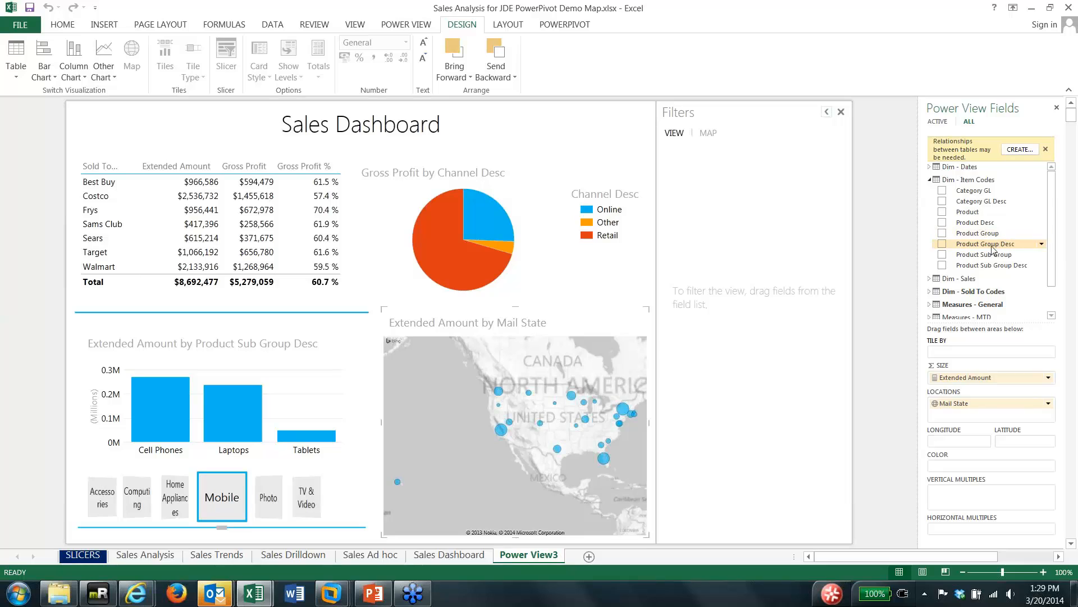
drag(989, 250, 968, 466)
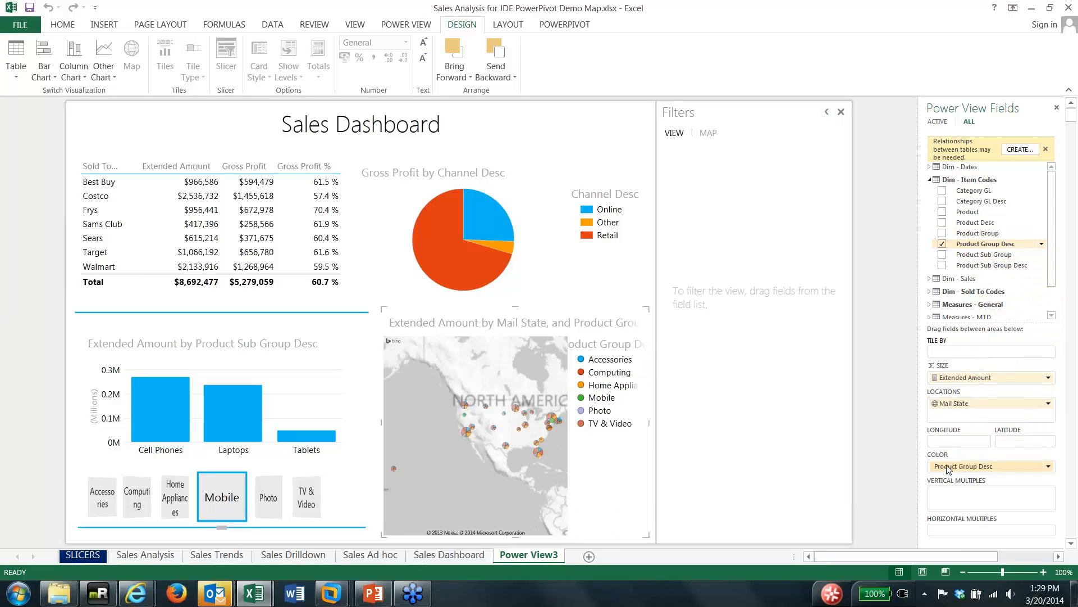
- Enlarge the Mail State map to the full canvas, inspect New York's product group breakdown, and return to the dashboard
click(640, 301)
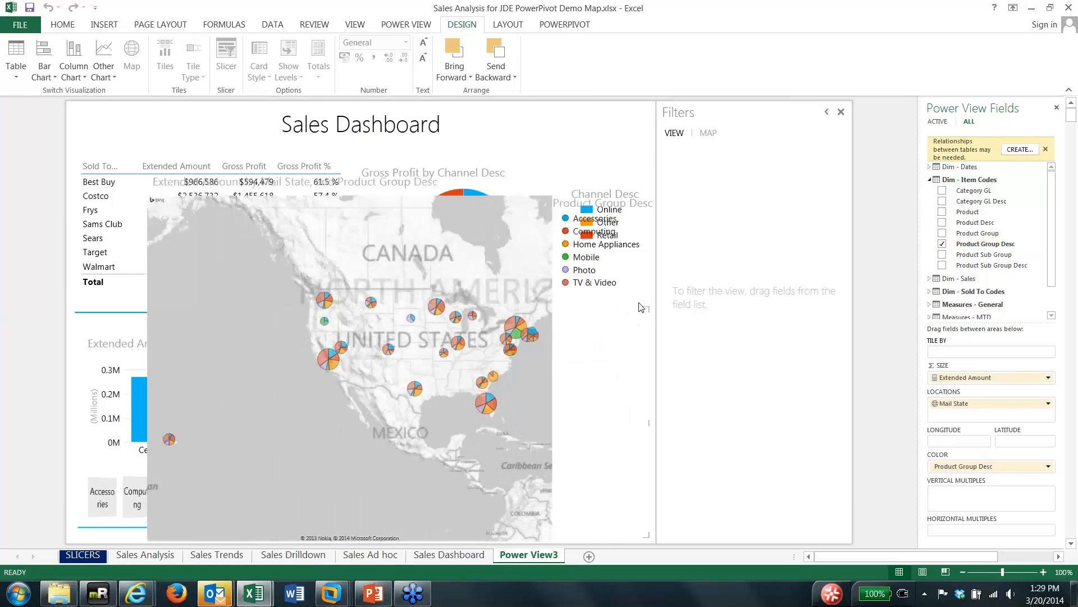
mouse_move(506, 292)
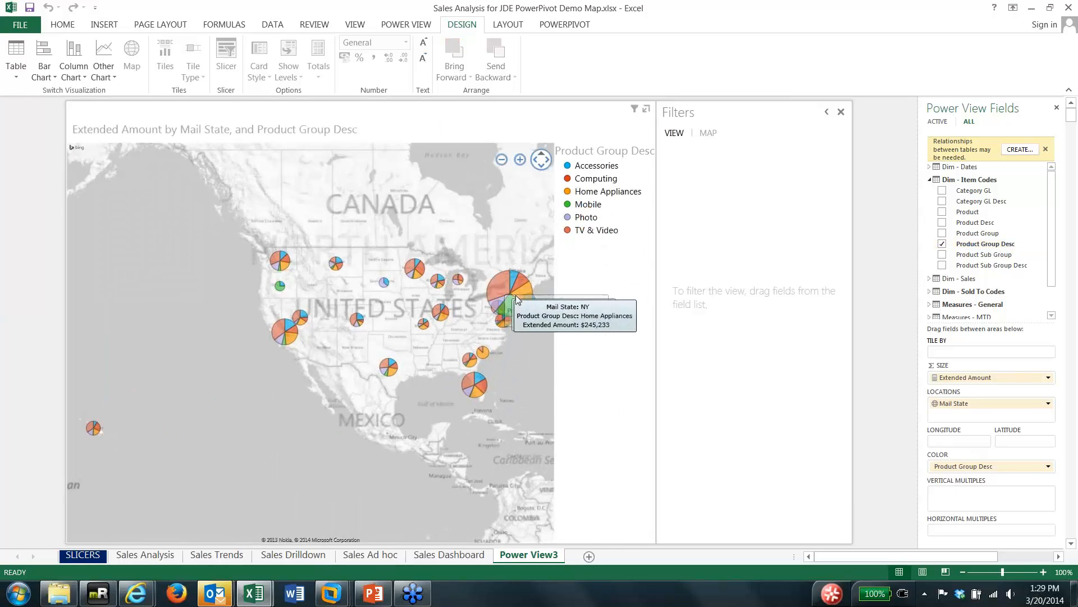
click(647, 109)
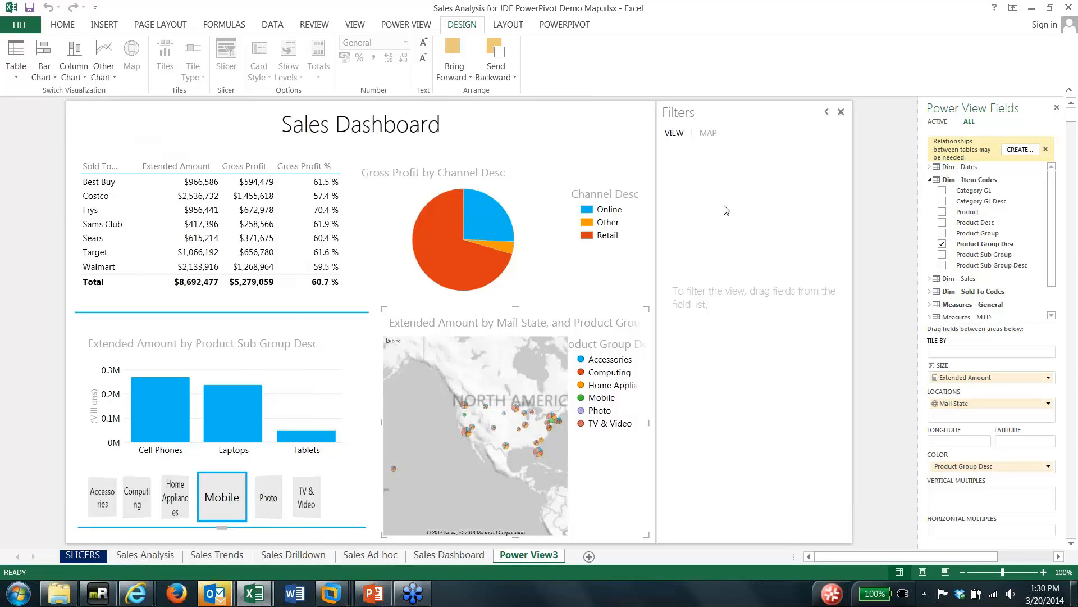
- Add Calendar Year from Dim - Dates to the view filters and limit it to 2009
click(929, 167)
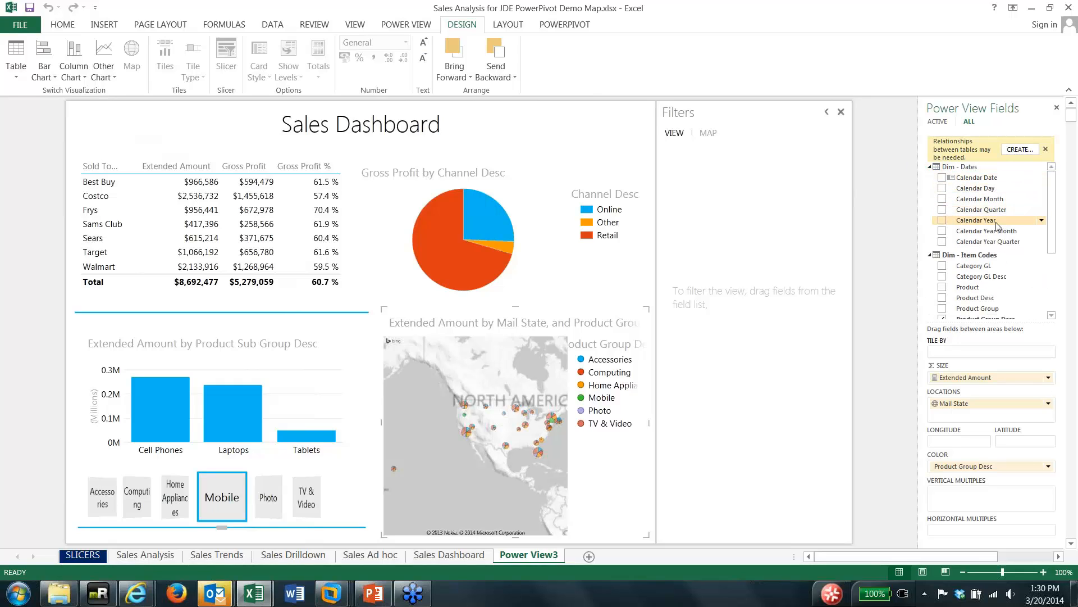
drag(982, 225, 687, 172)
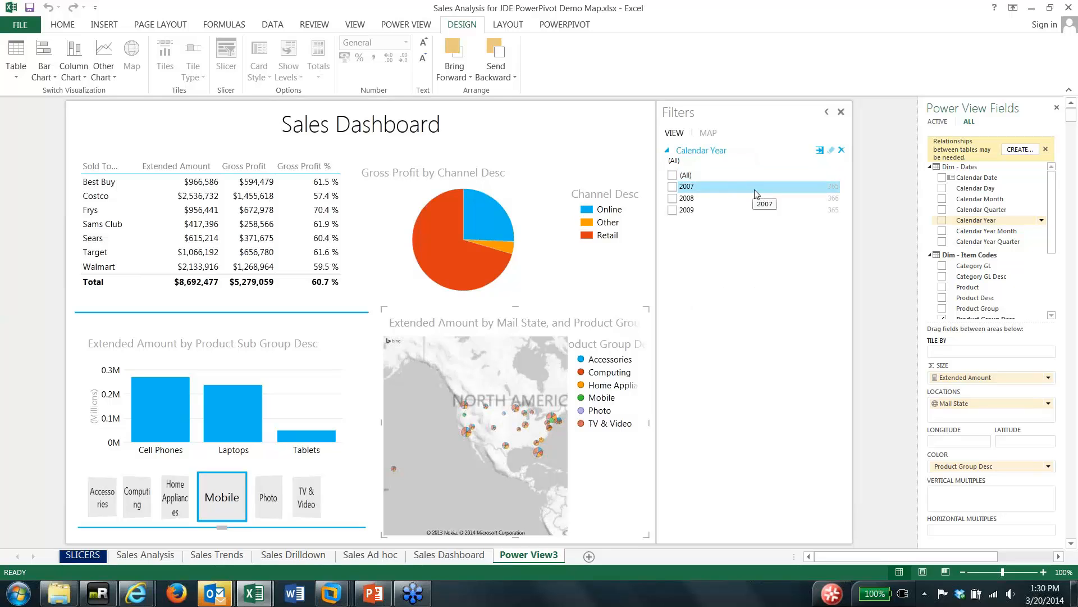
click(672, 209)
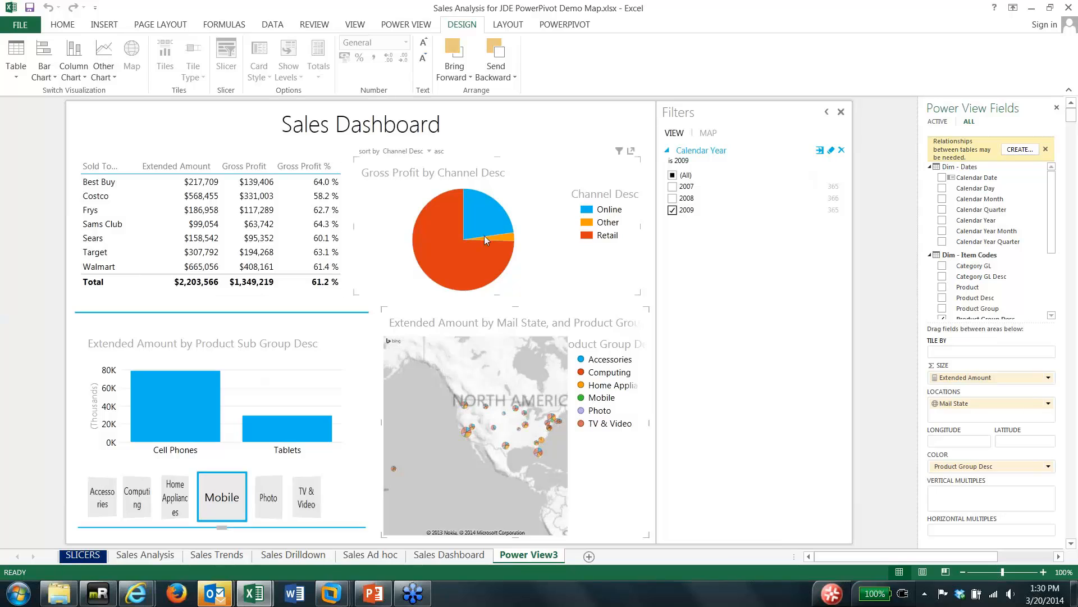
- Add Sales Rep Desc from Dim - Sold To Codes to the view filters and select the second through fifth sales reps
click(931, 167)
click(930, 180)
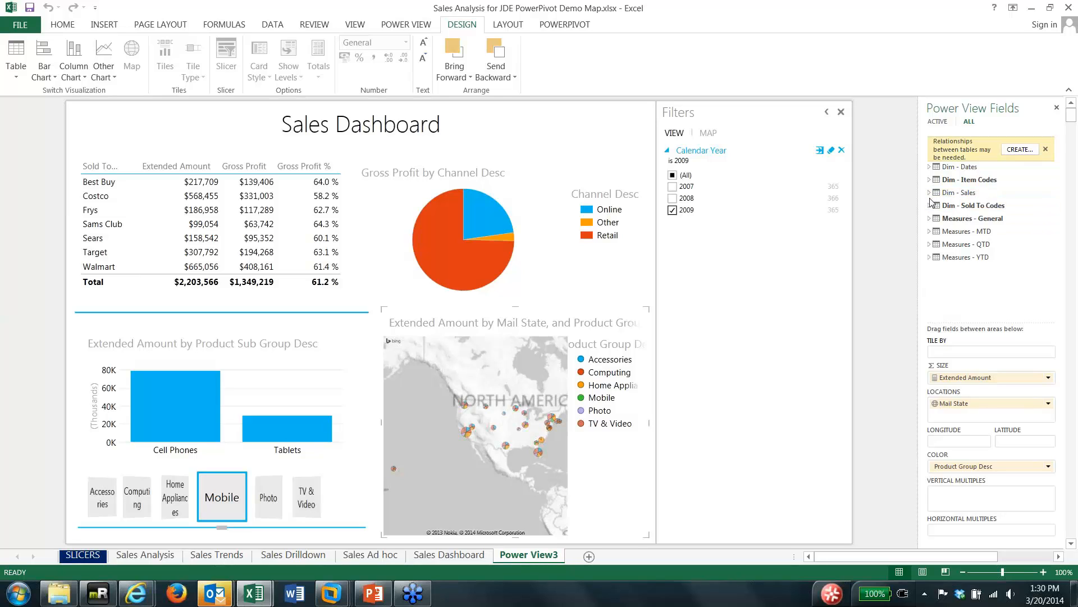
click(931, 206)
scroll(1056, 247, down, 3)
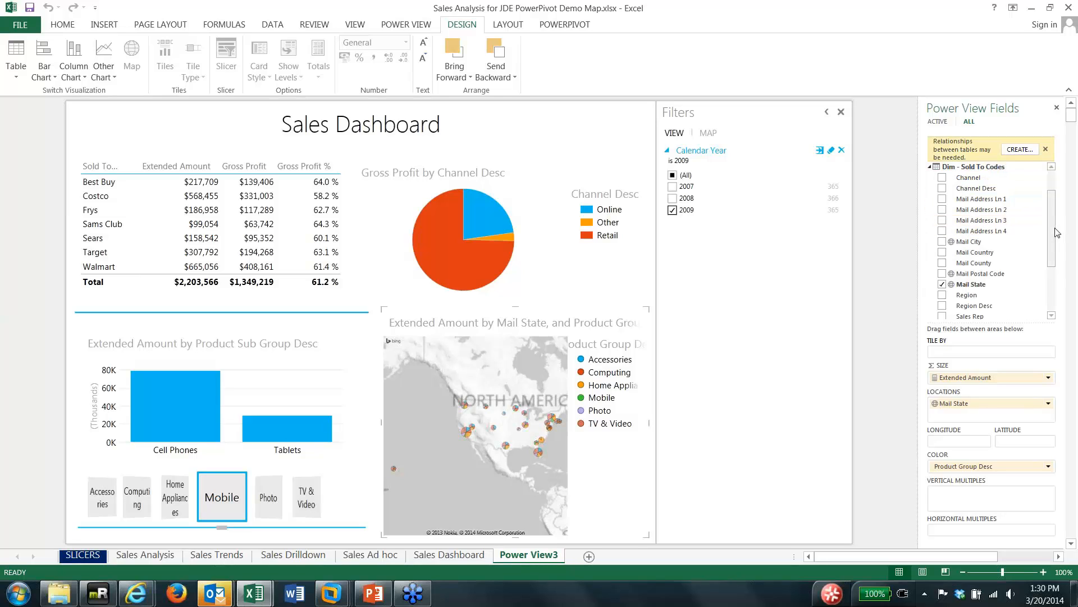
scroll(1056, 249, down, 2)
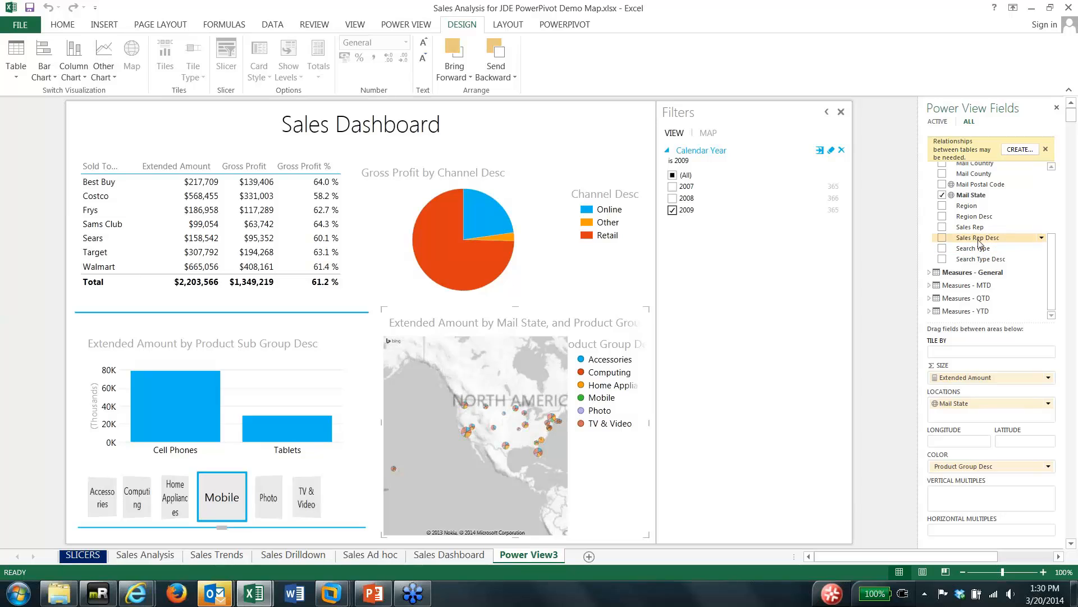
drag(978, 238, 730, 252)
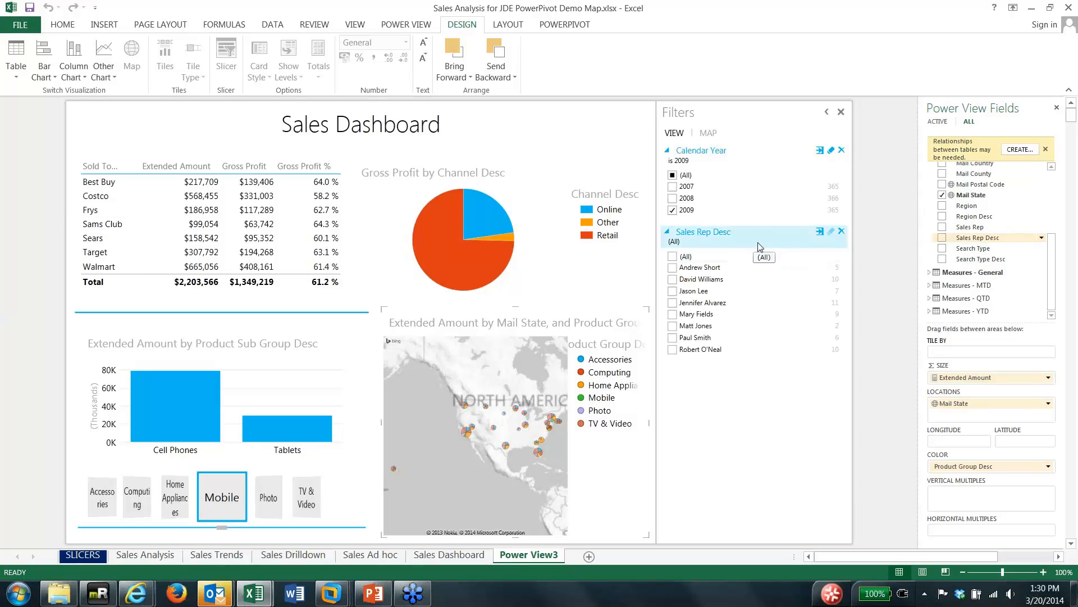
click(682, 281)
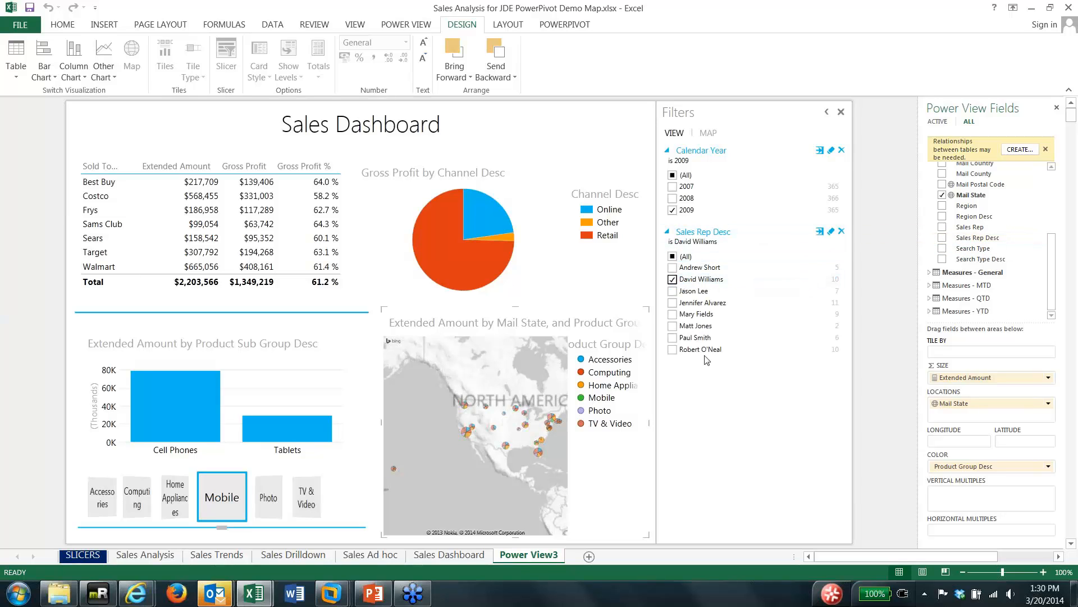
click(673, 303)
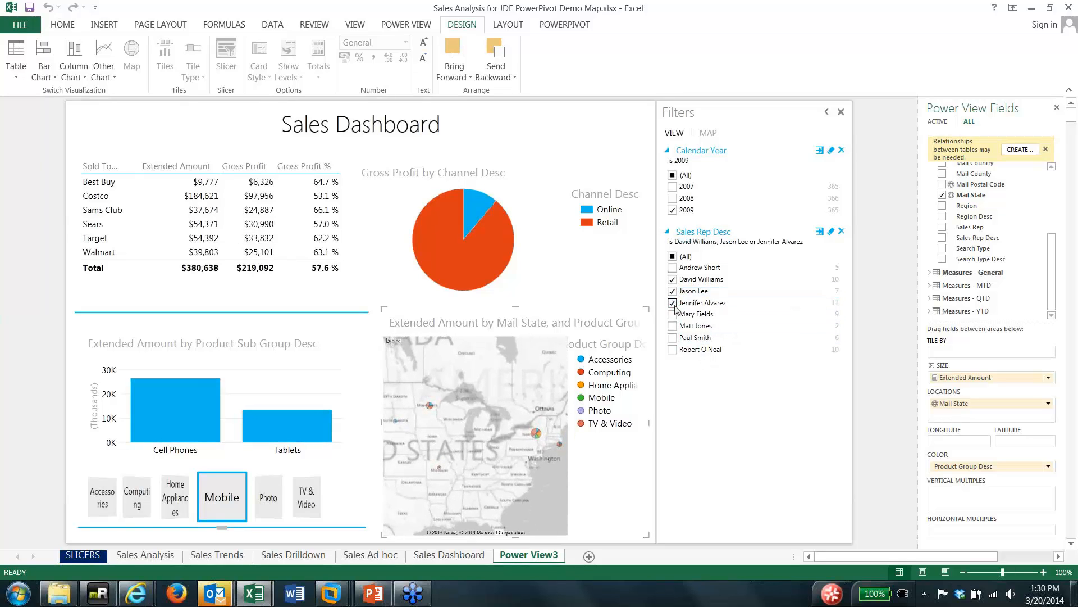
click(673, 315)
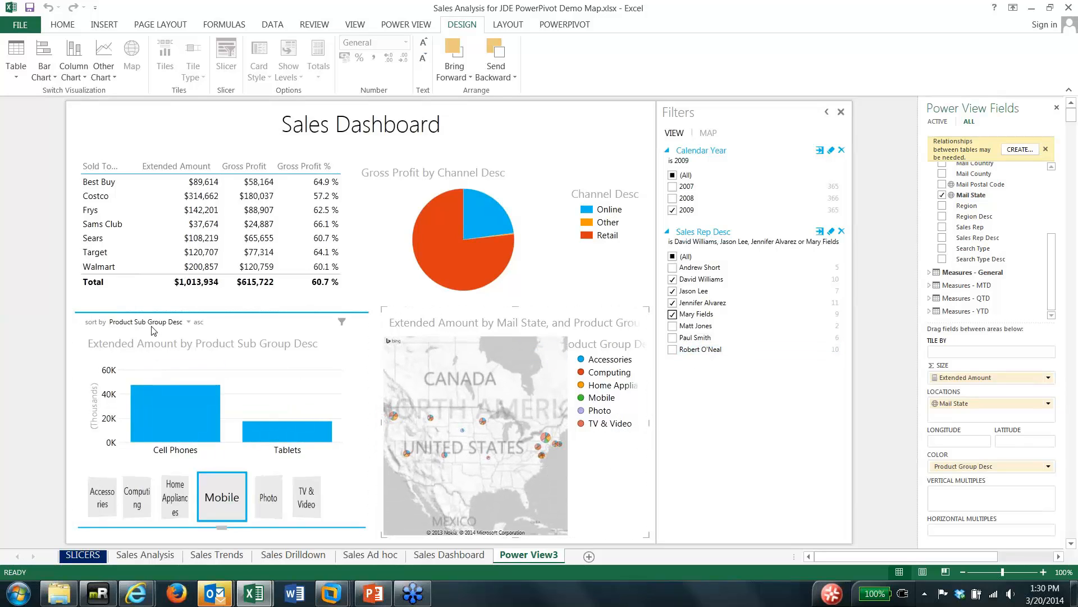
- Cross-highlight the dashboard by the Retail pie slice and by the Cell Phones column, clearing each highlight
mouse_move(441, 246)
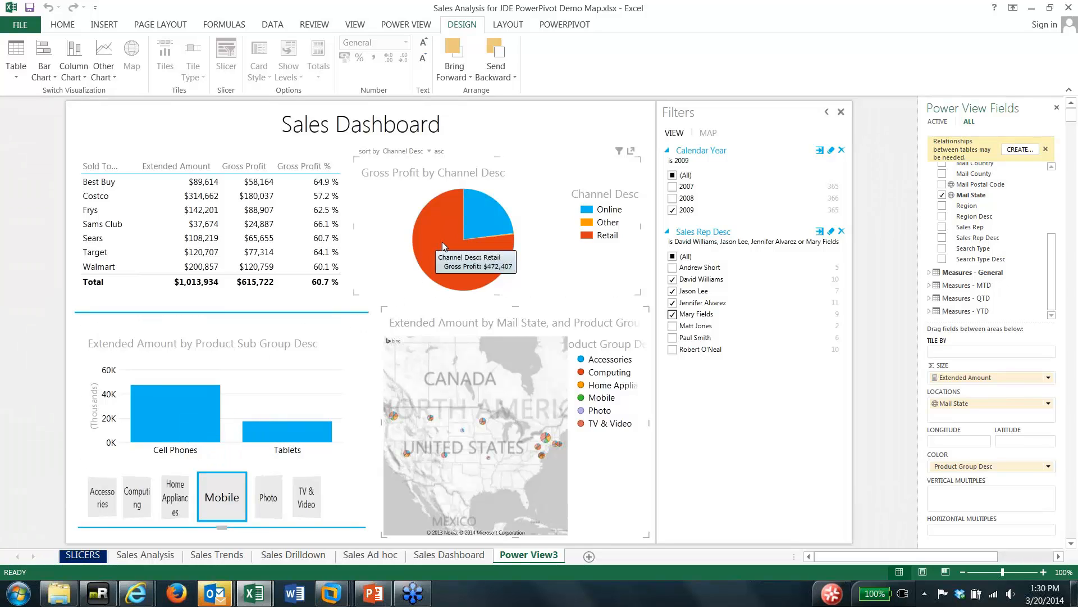
click(442, 243)
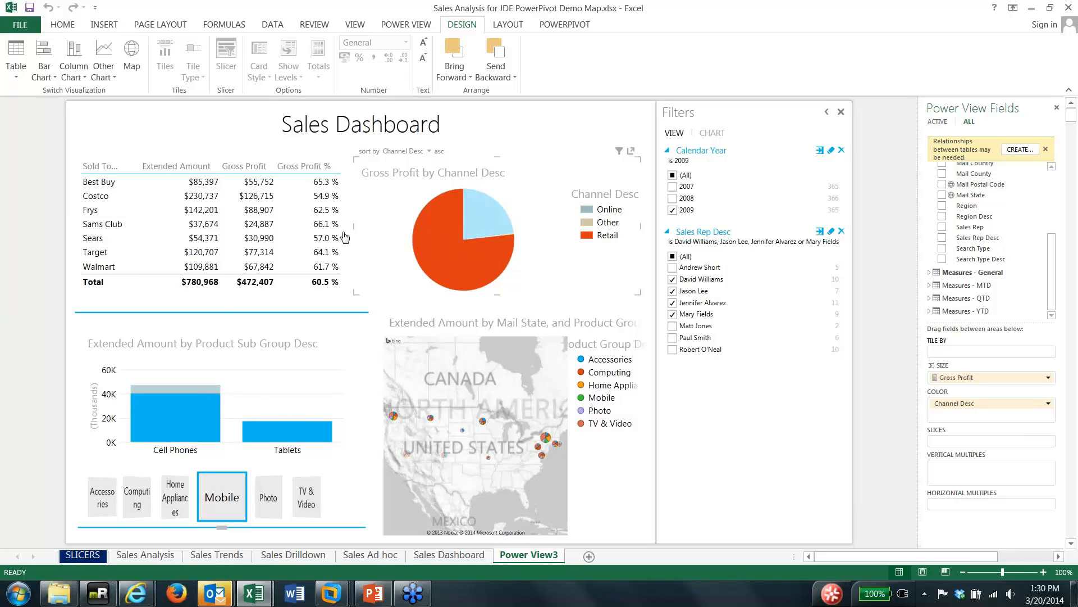
click(457, 258)
click(176, 417)
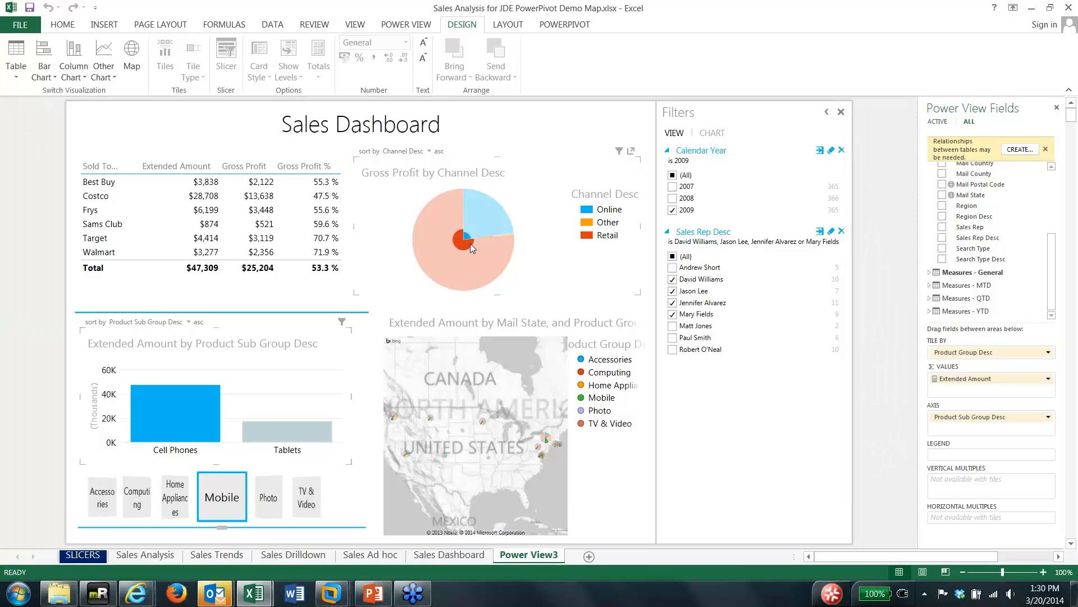
mouse_move(464, 243)
mouse_move(170, 414)
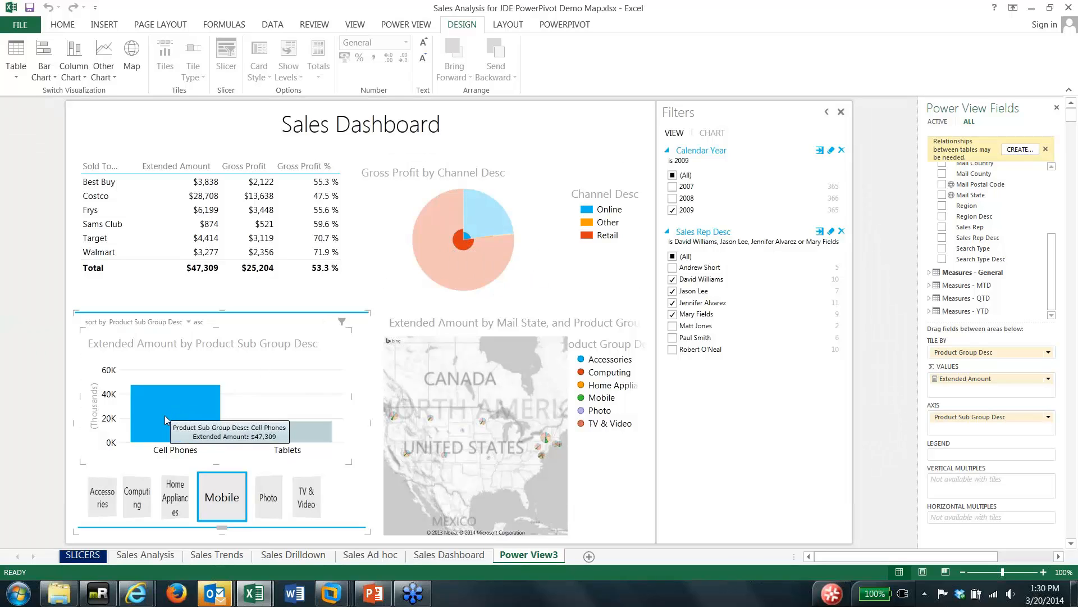
click(166, 416)
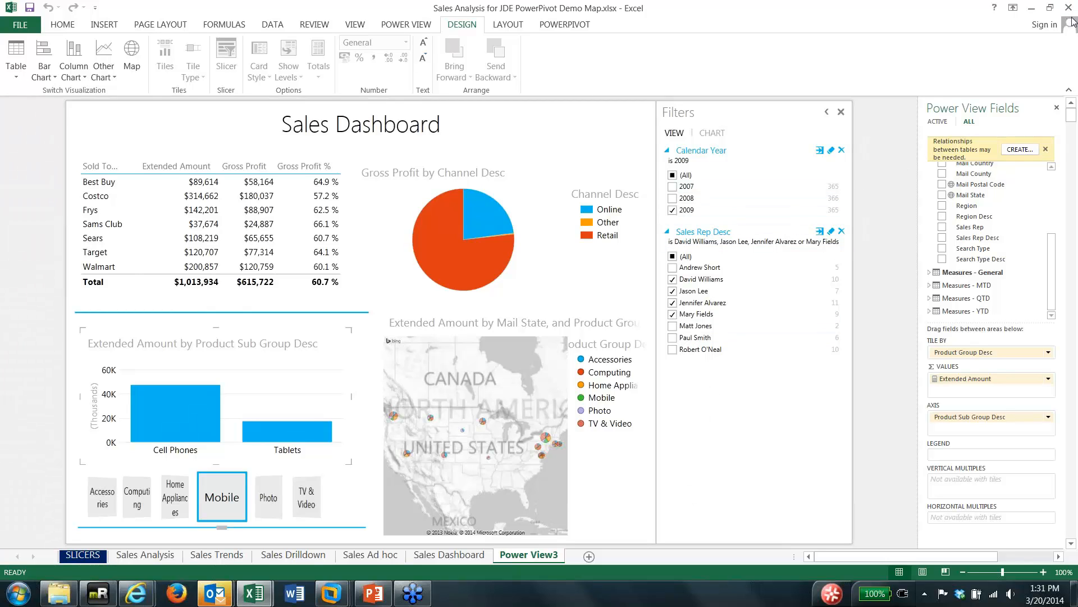
- Close the sales analysis workbook without saving the changes
click(1077, 60)
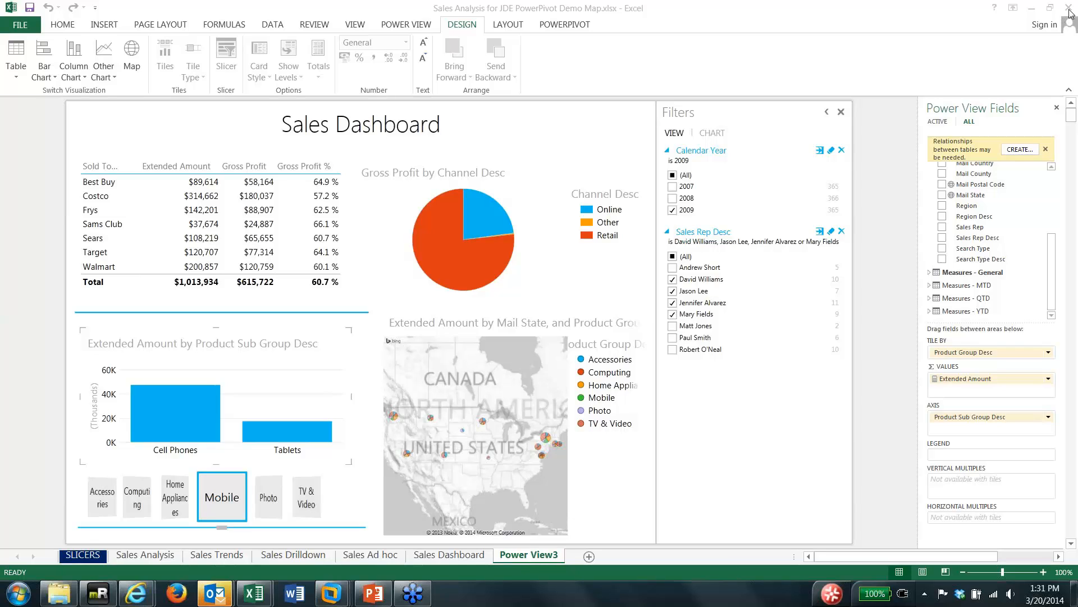
click(910, 54)
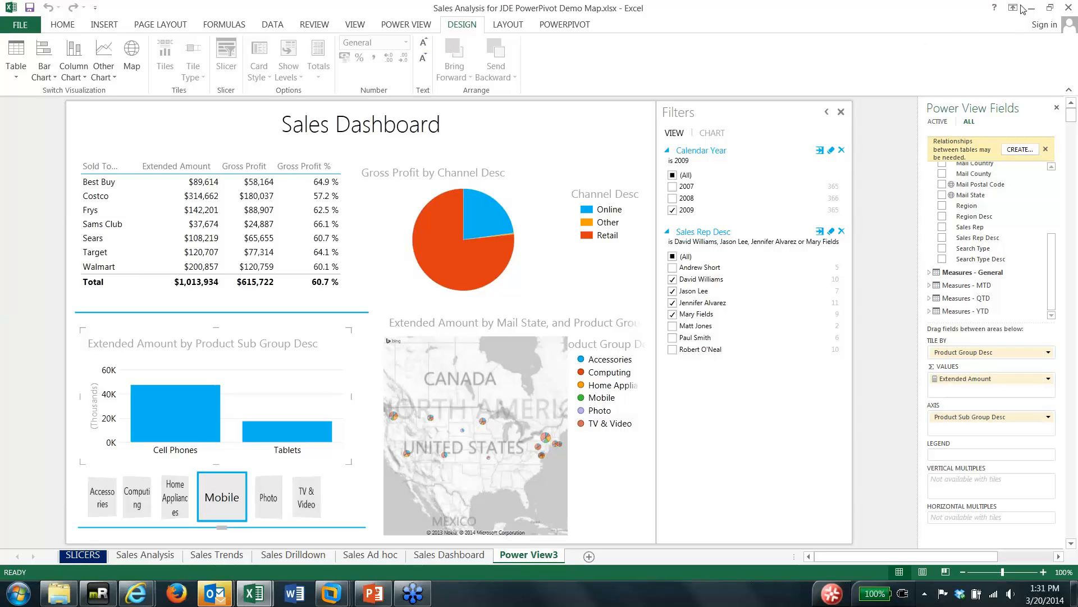
click(1069, 8)
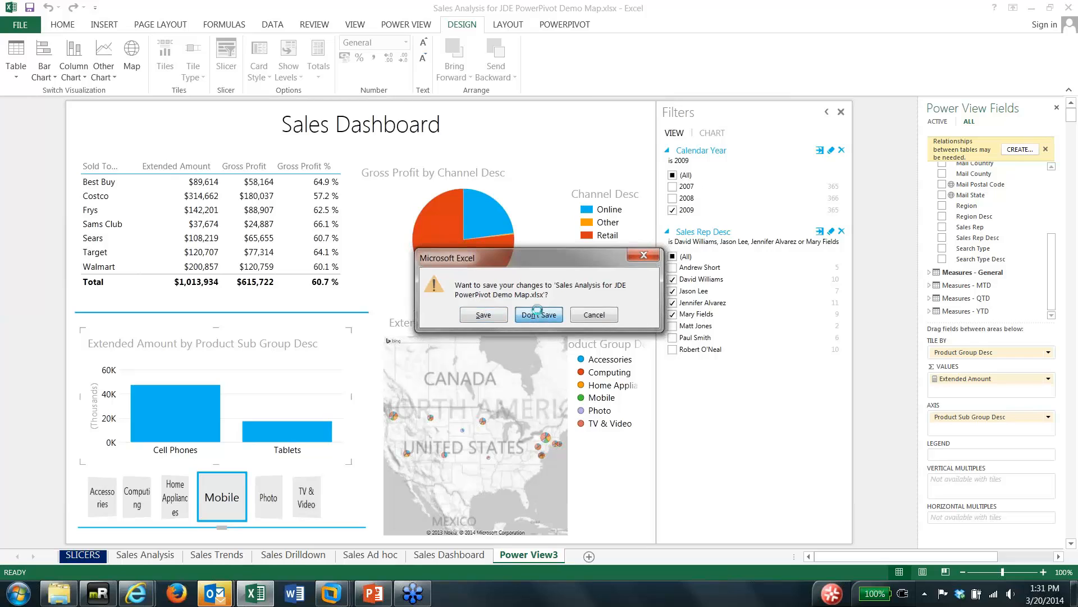
click(538, 315)
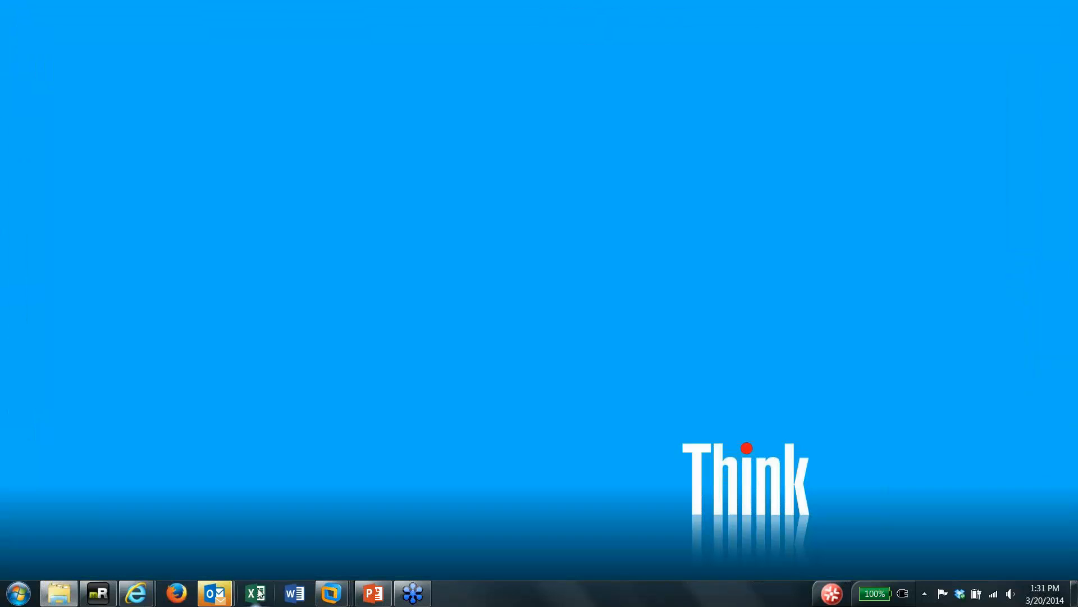
- Restart Excel and open the recent workbook GL Balances for JDE.xlsx
click(257, 593)
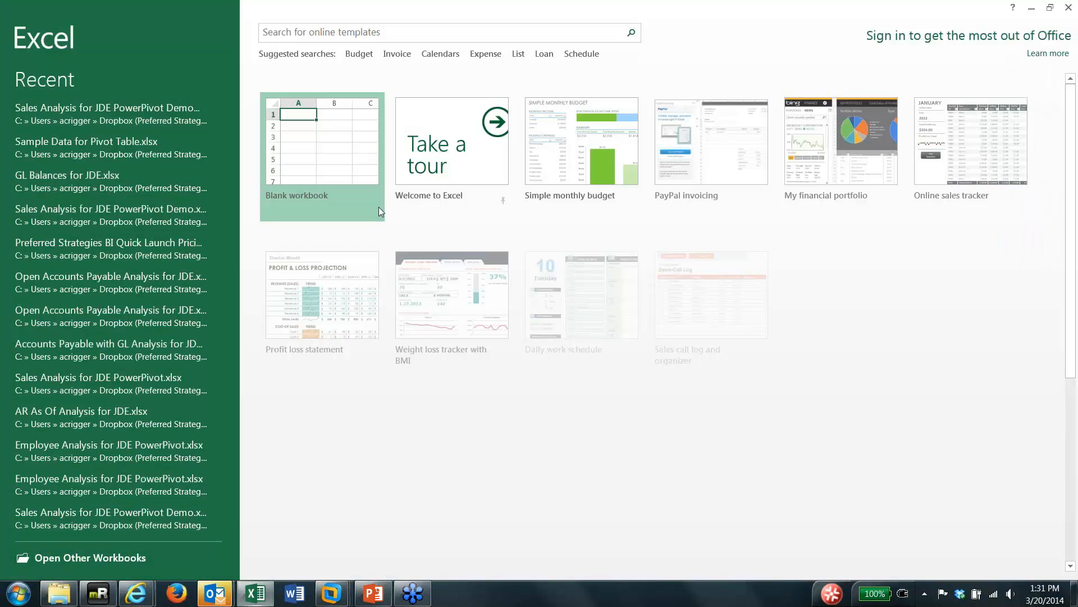
click(88, 178)
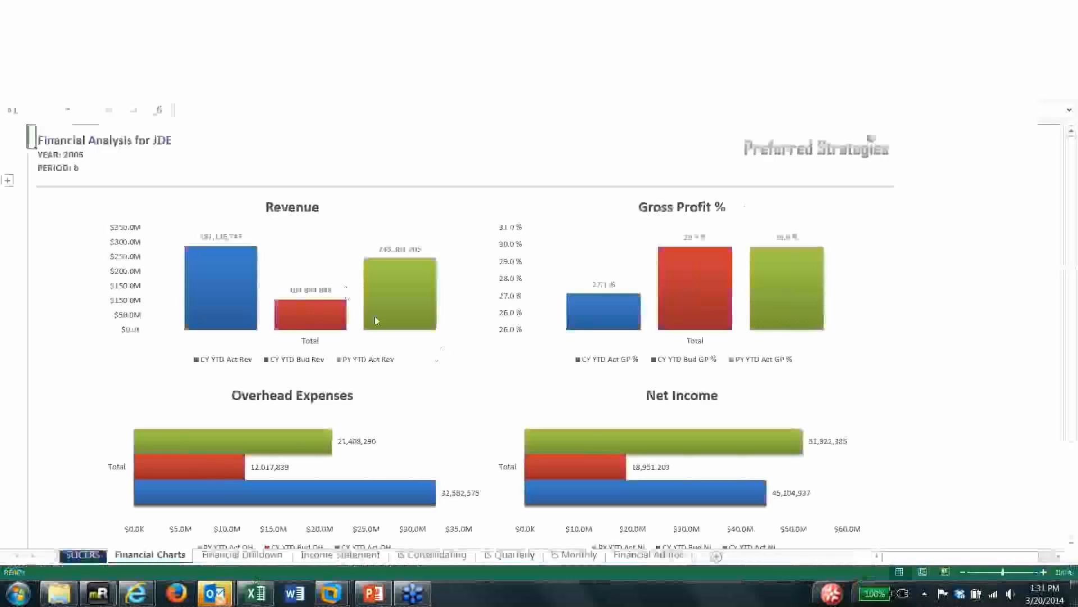
mouse_move(425, 318)
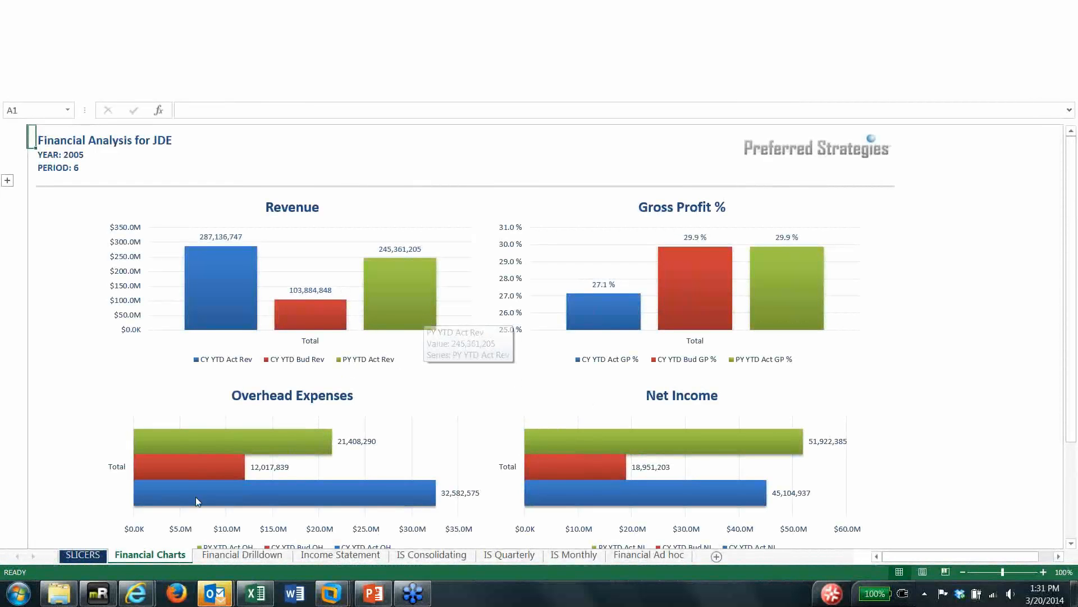
- Set the Period slicer to 12 on the SLICERS sheet and show the Financial Charts sheet
click(101, 547)
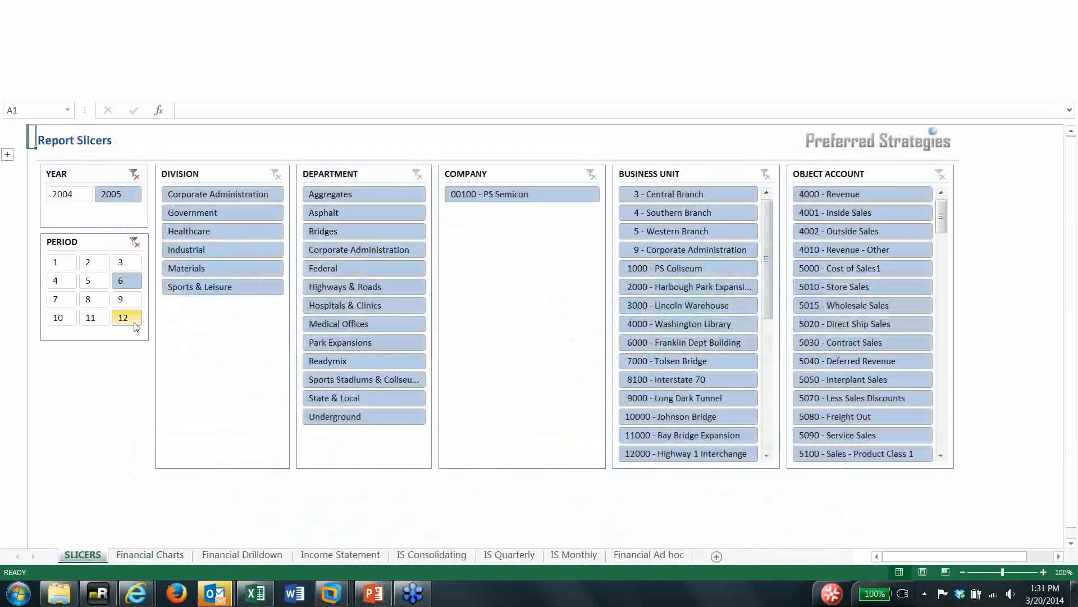
click(127, 318)
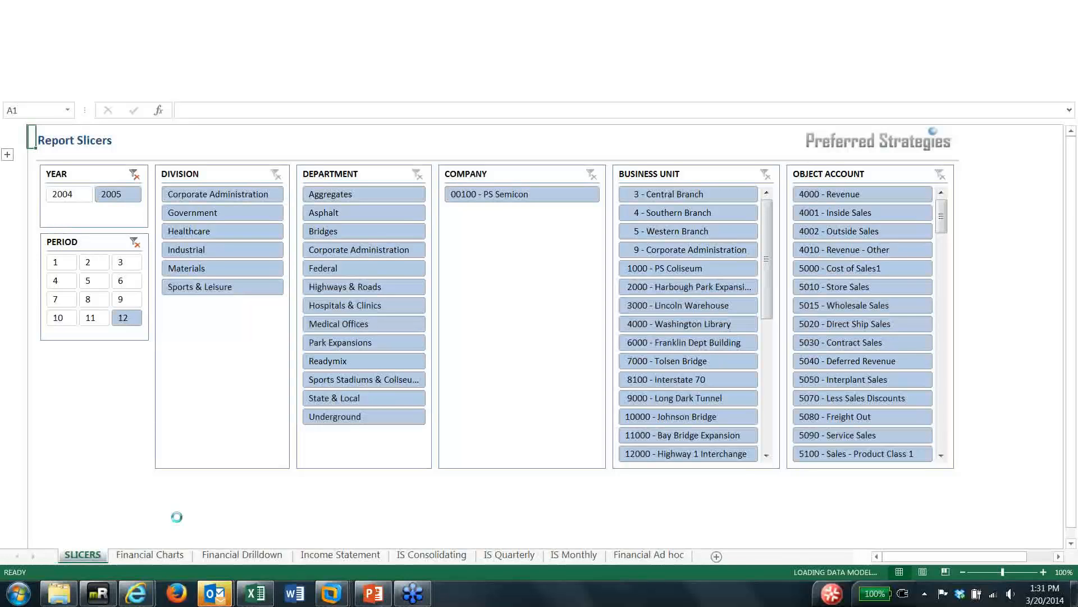
click(159, 556)
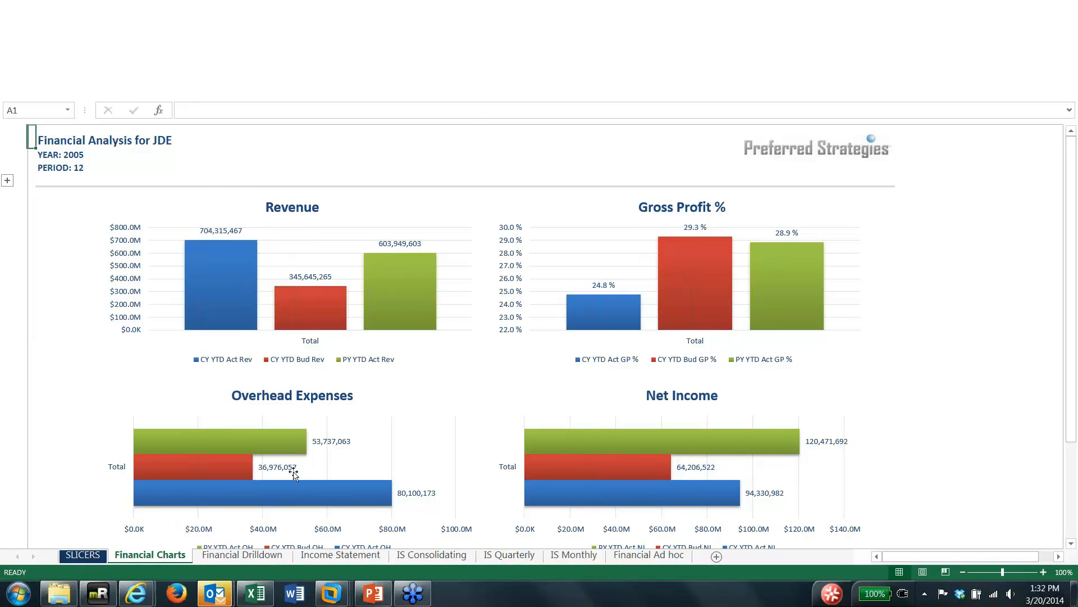
- Expand the Federal row under Government on the Financial Drilldown sheet
click(240, 557)
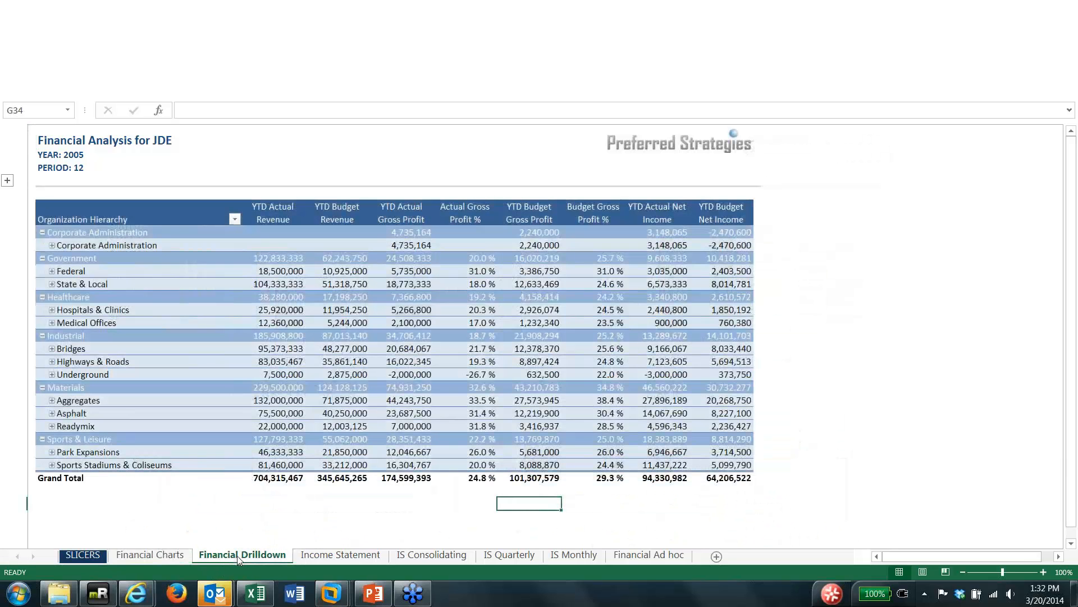
click(52, 271)
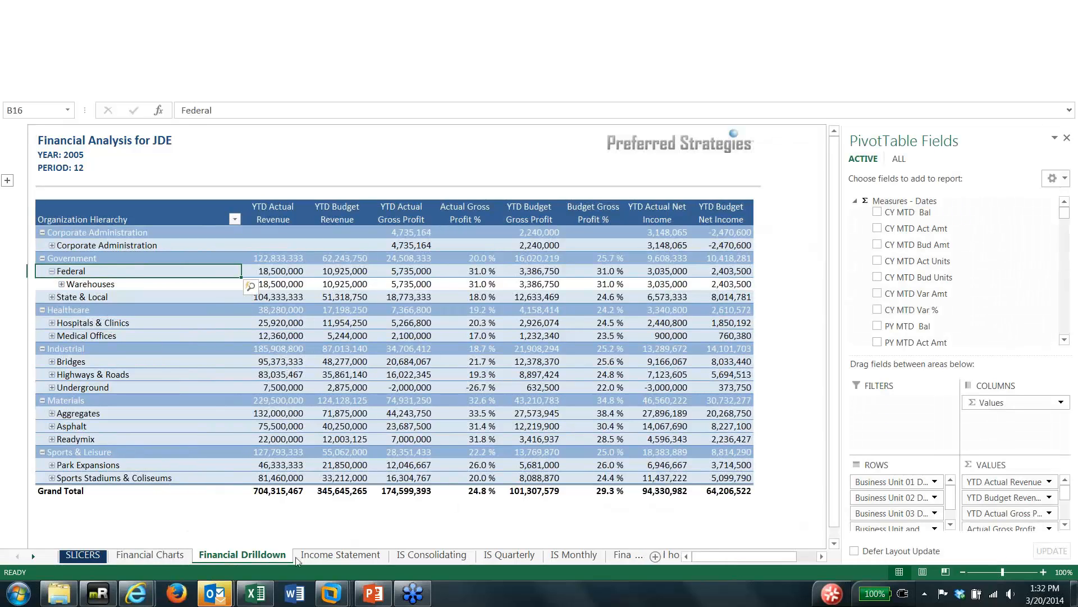
- On the Income Statement sheet, expand Employee Expense under SG&A and its 6000 - Labor - Straight Time account down to the business units
click(321, 556)
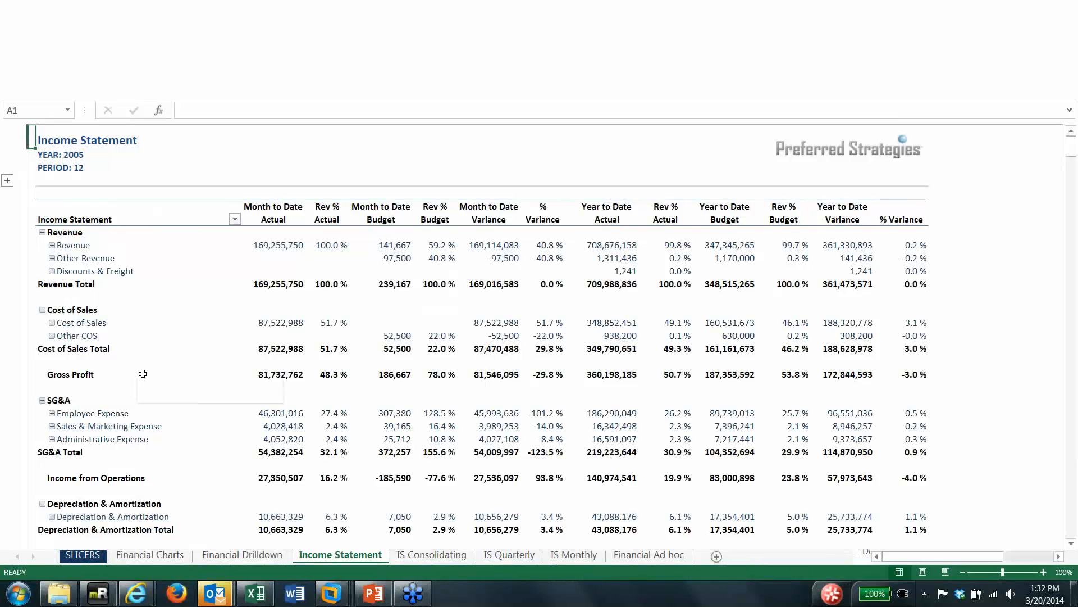
scroll(110, 463, down, 5)
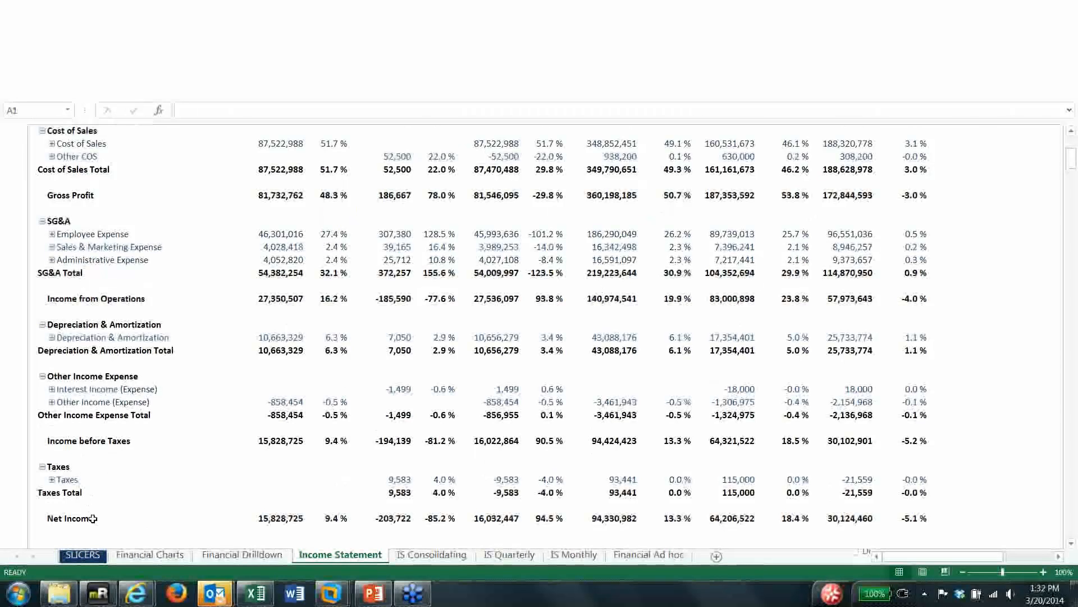
scroll(191, 455, up, 5)
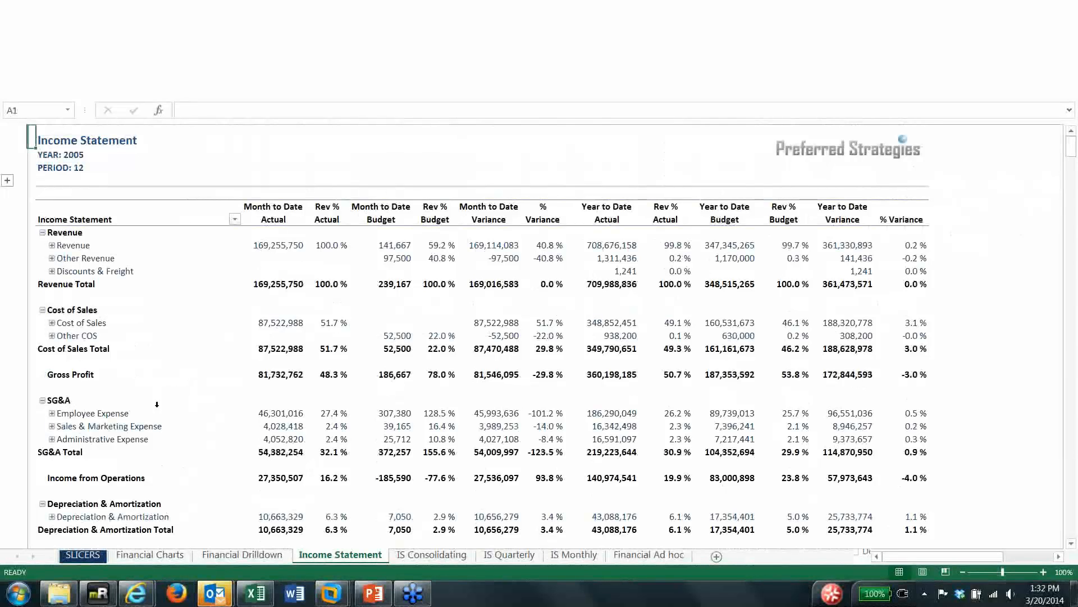
click(51, 414)
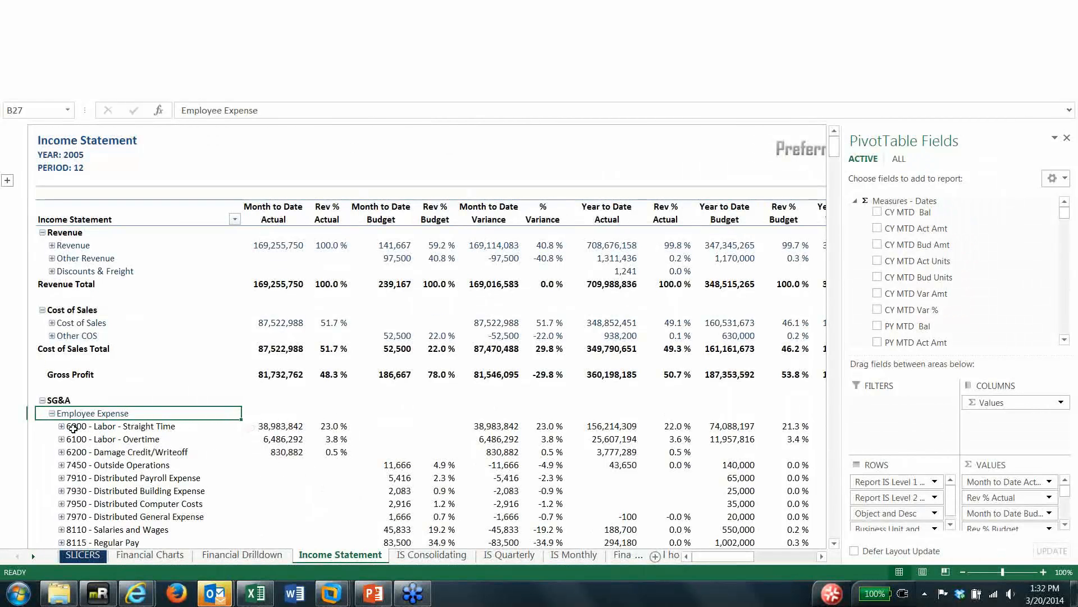
click(63, 428)
click(62, 427)
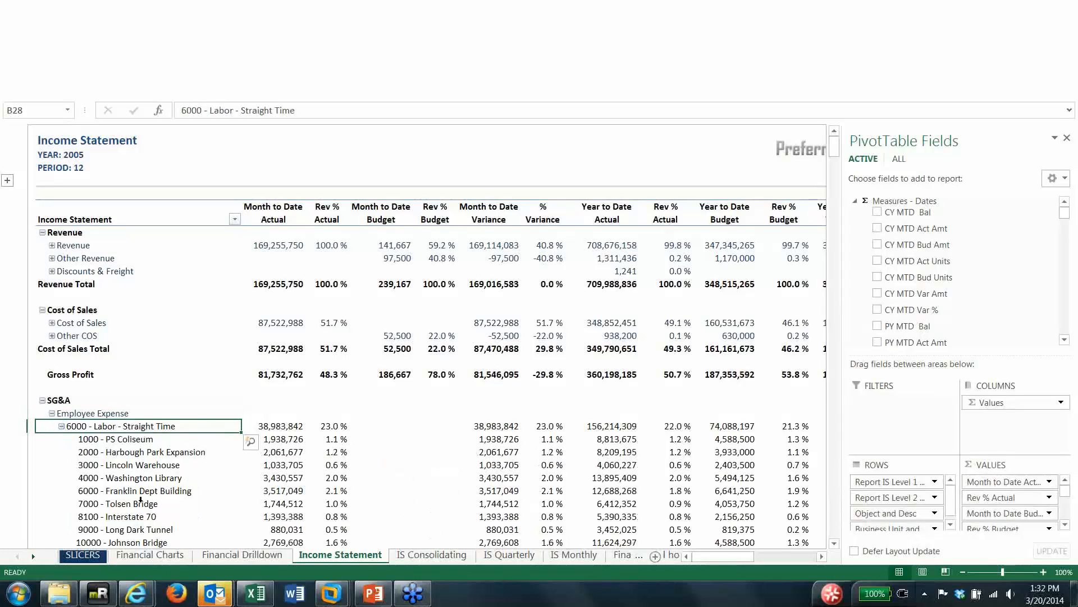
- Collapse the 6000 - Labor - Straight Time row, move Business Unit and Desc above Object and Desc in the rows, and collapse the entire business unit field
click(62, 427)
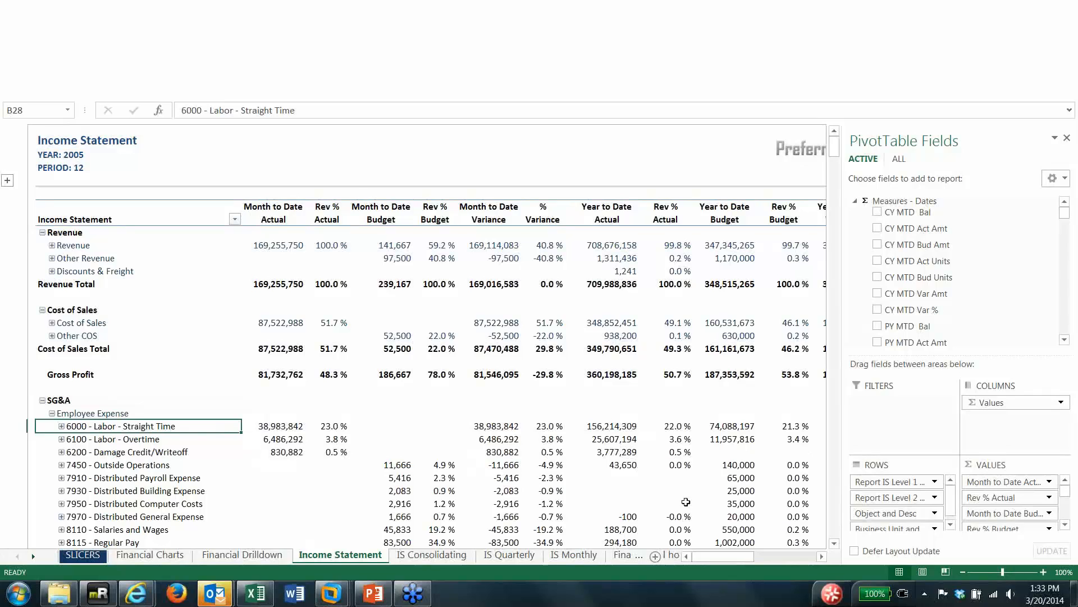
drag(896, 528, 894, 504)
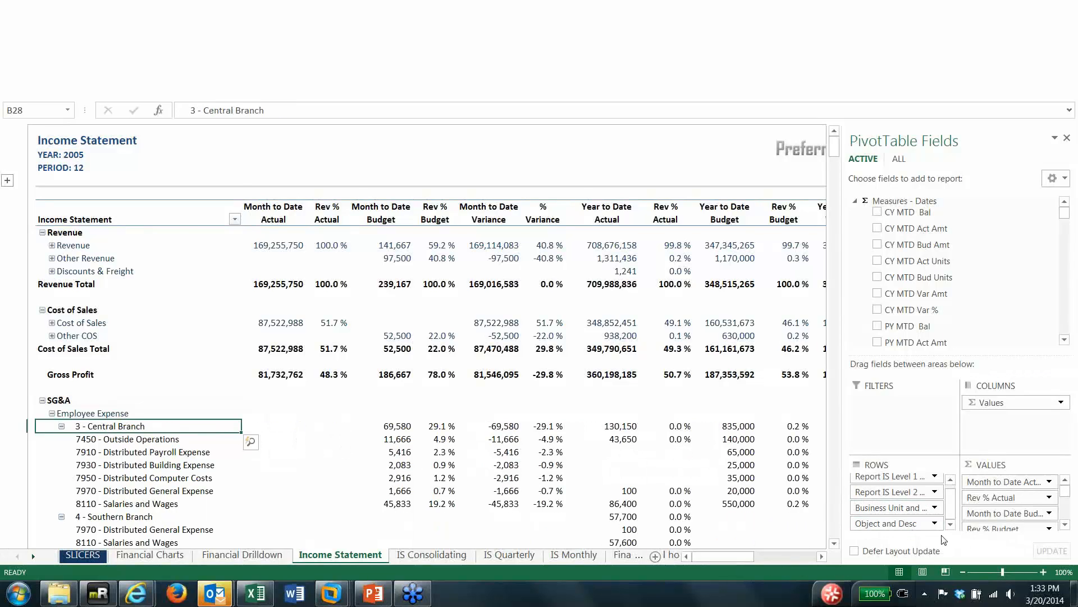
right_click(76, 428)
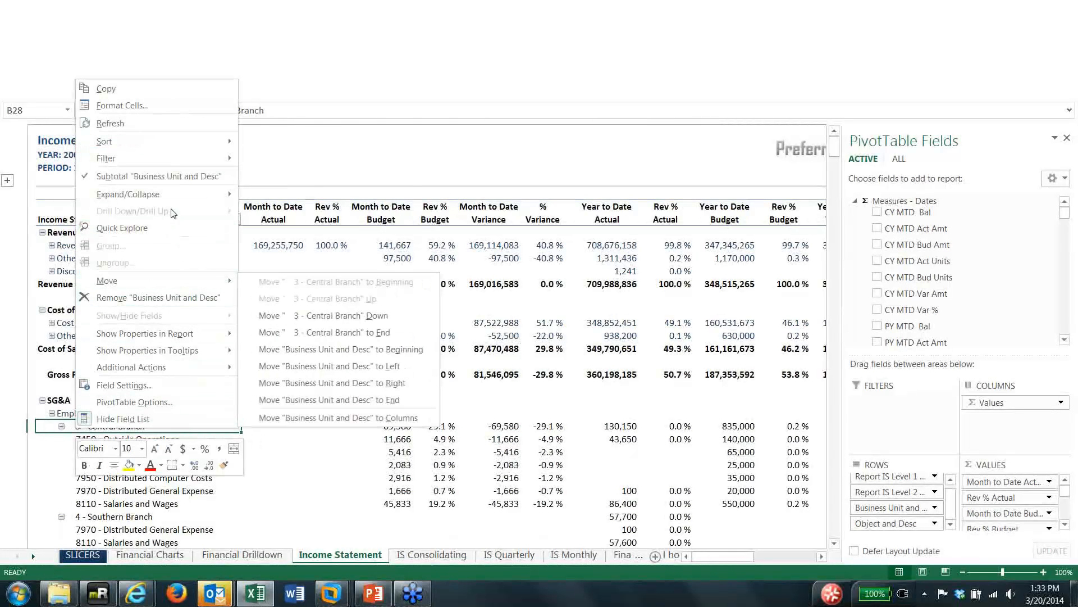
mouse_move(190, 197)
click(289, 246)
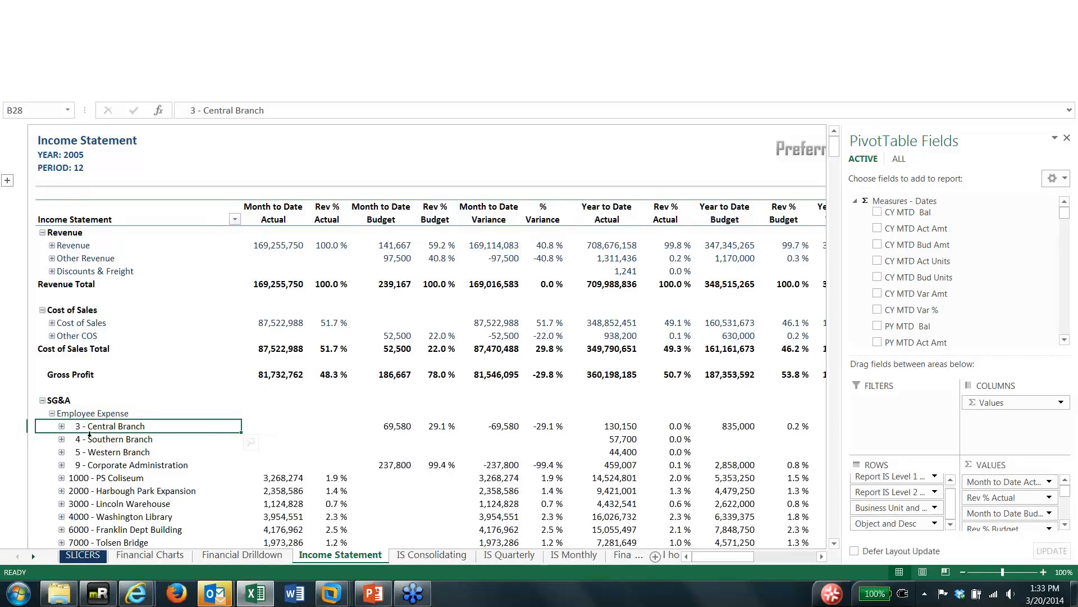
- On the IS Consolidating sheet, set Calculation to Quarter To Date, return it to Year To Date, and filter Ledger Type to BA
click(407, 556)
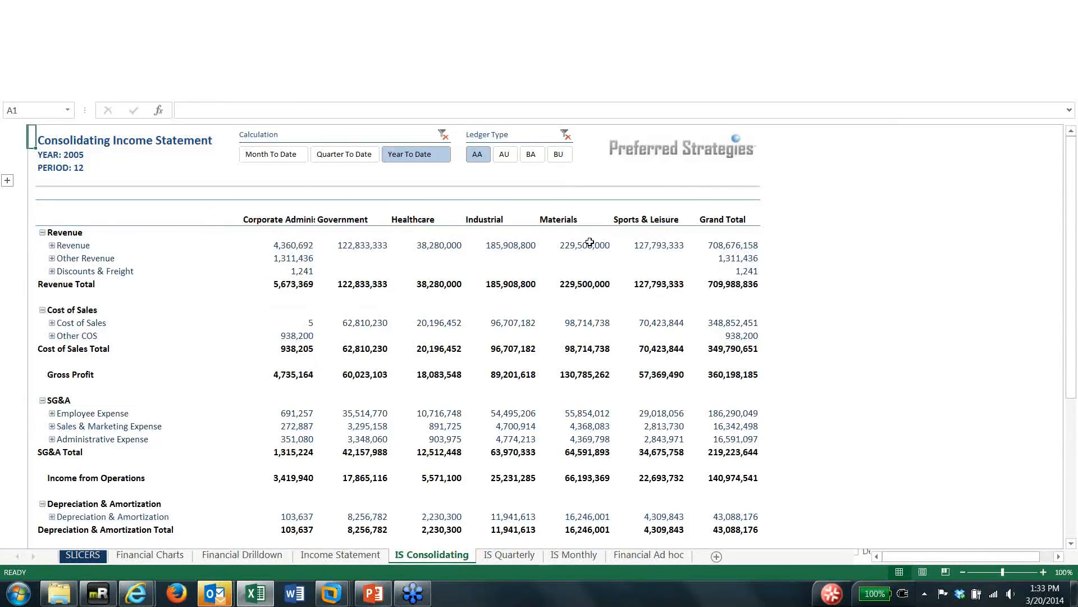
click(341, 157)
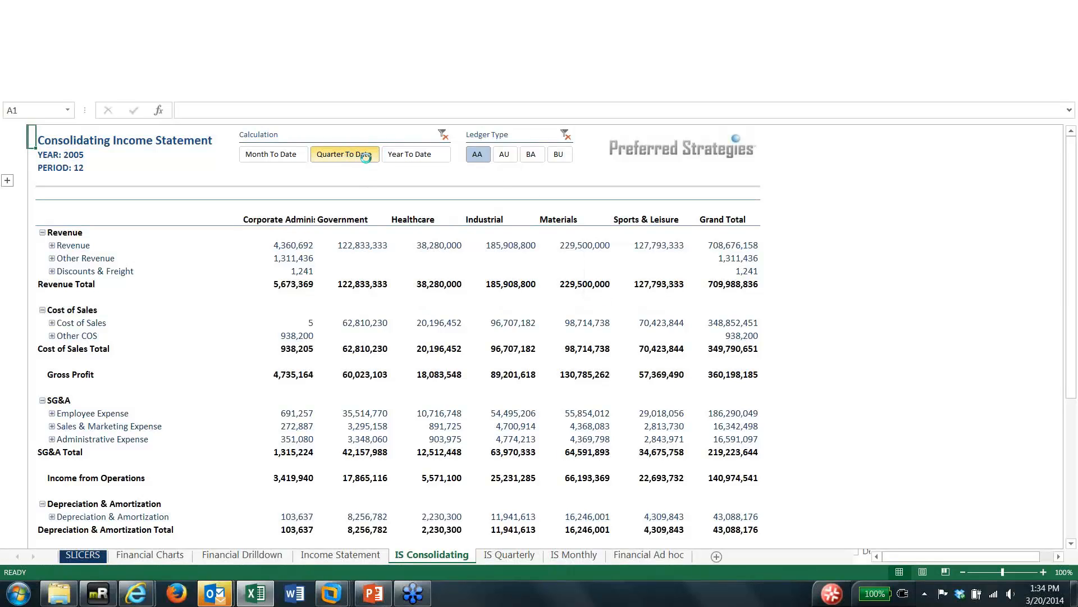
click(401, 157)
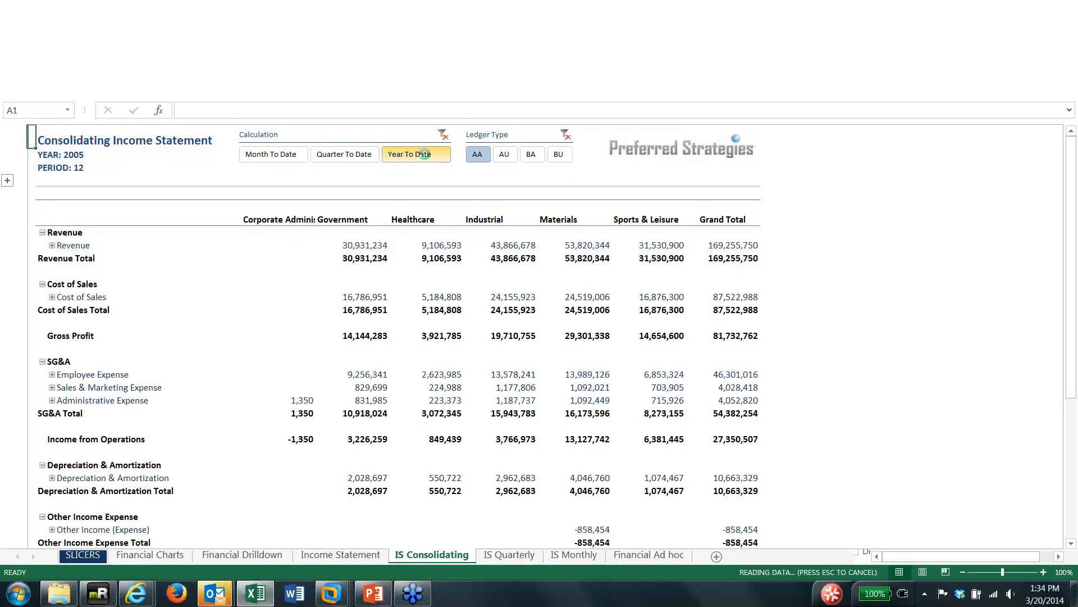
click(533, 154)
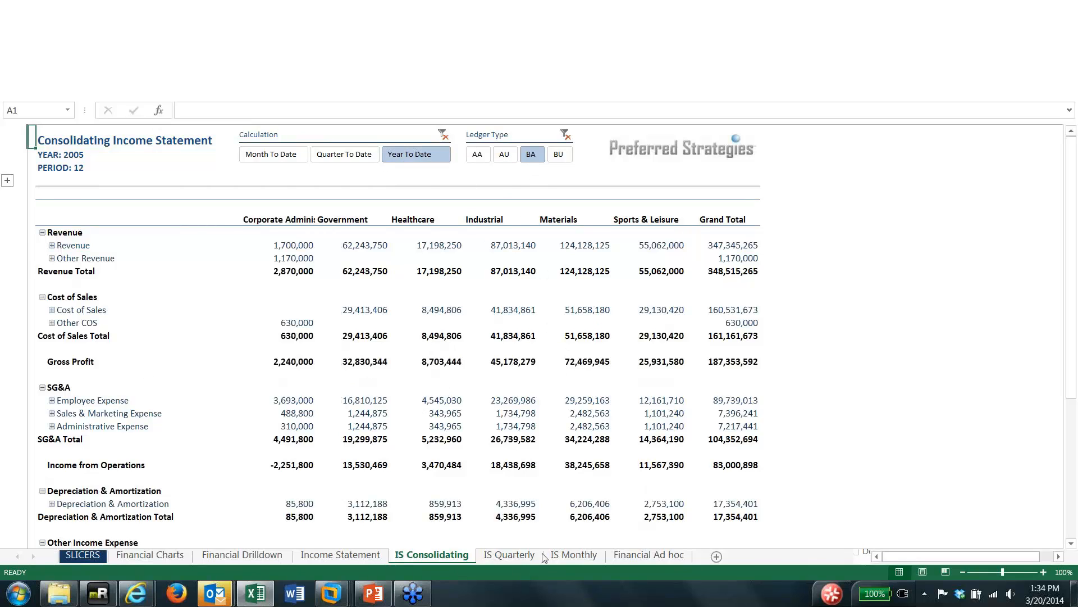
- View the quarterly income statement on the IS Quarterly sheet and the monthly one on the IS Monthly sheet
click(513, 559)
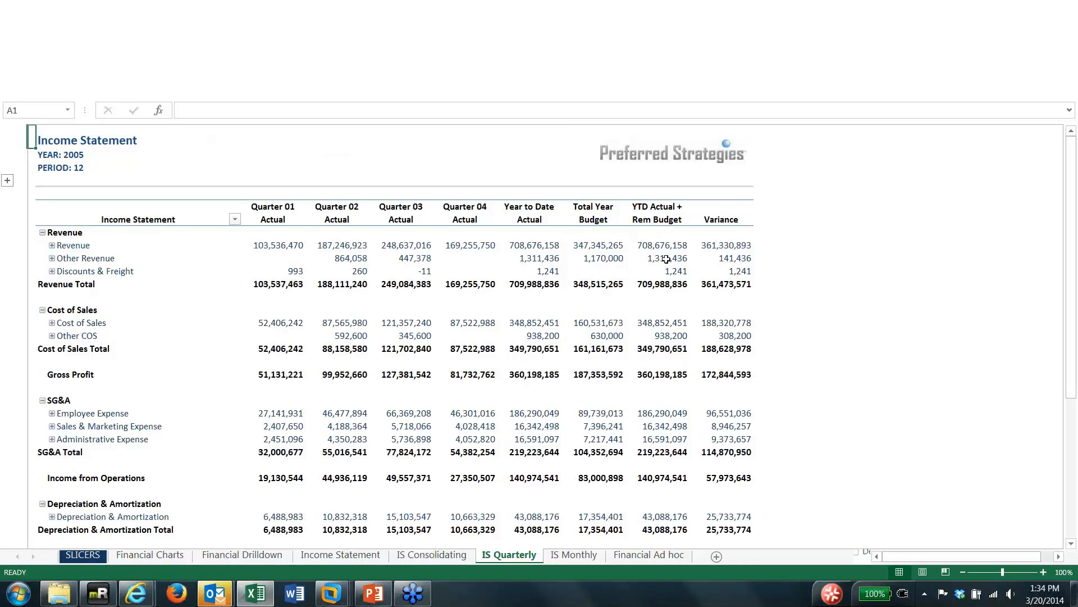
click(578, 558)
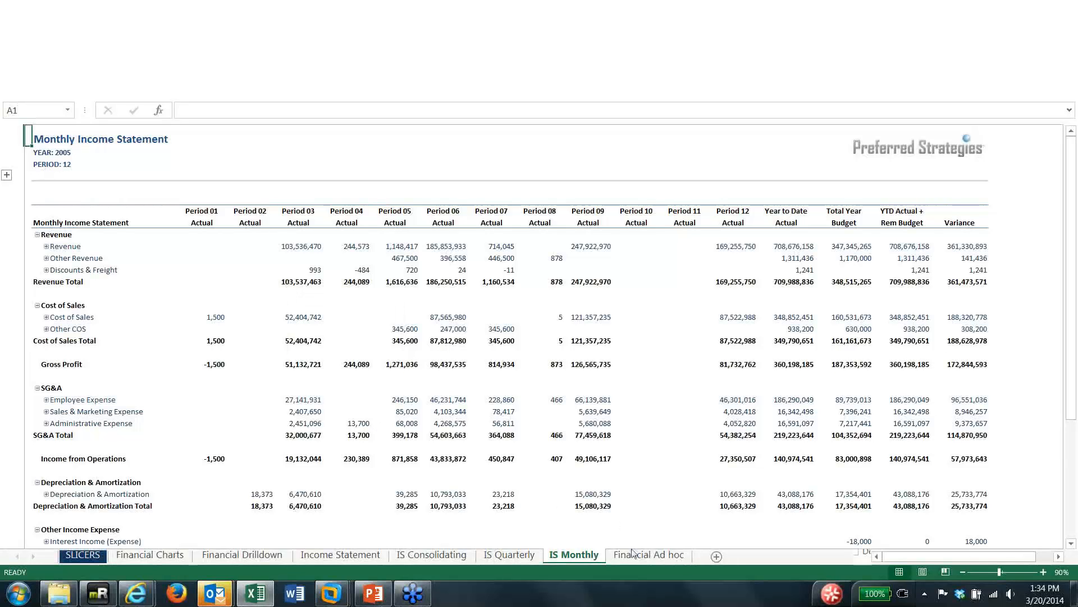
- On the Financial Ad hoc sheet, examine the empty PivotTable's available fields in the GL Balances, Business Unit Codes and Fiscal Dates tables
click(649, 554)
click(67, 219)
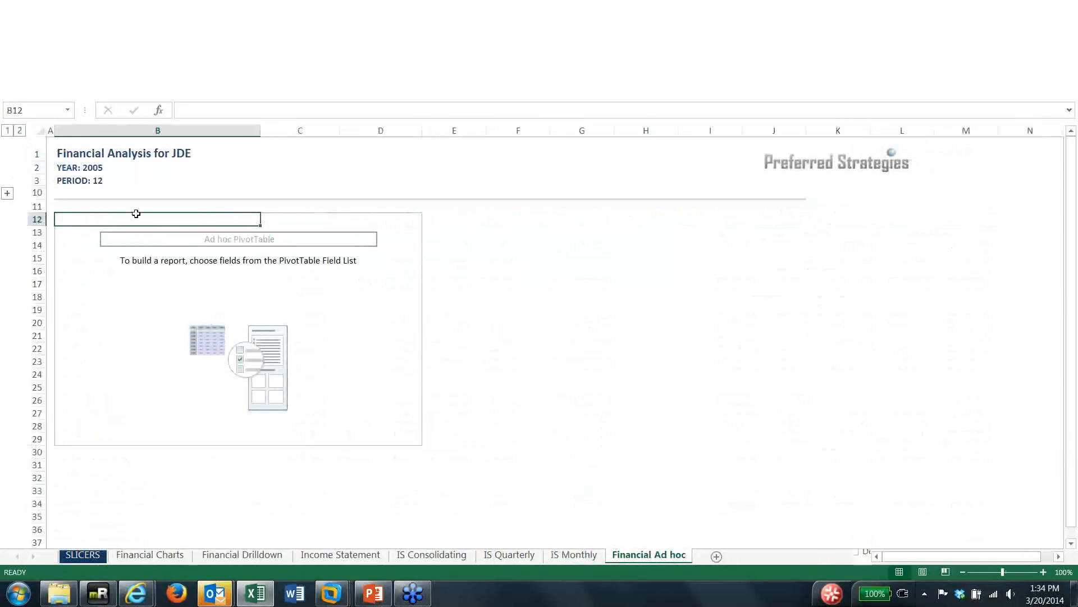
click(899, 160)
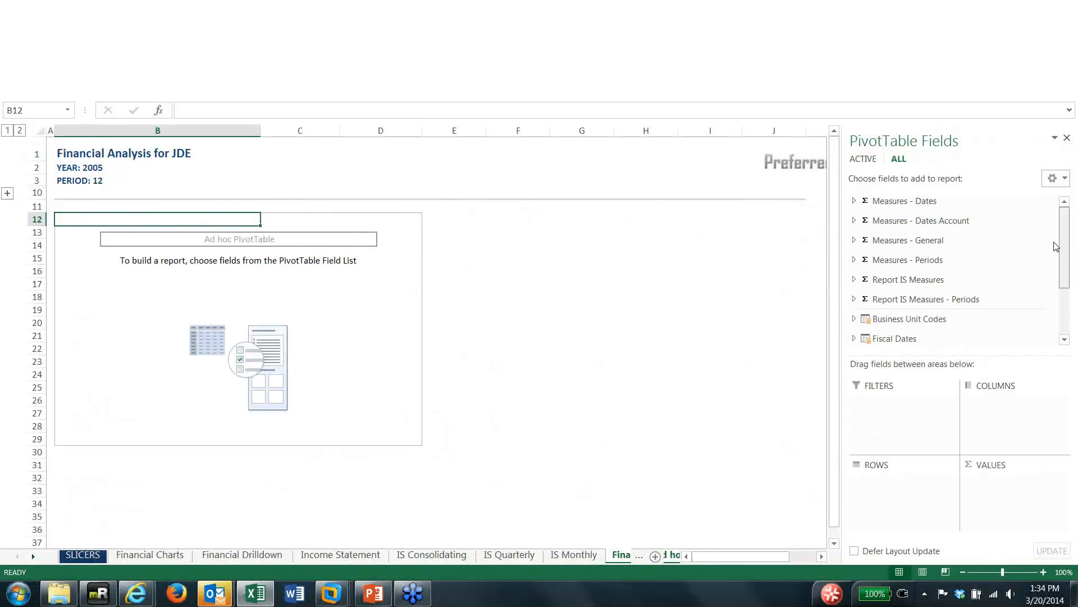
scroll(926, 281, down, 1)
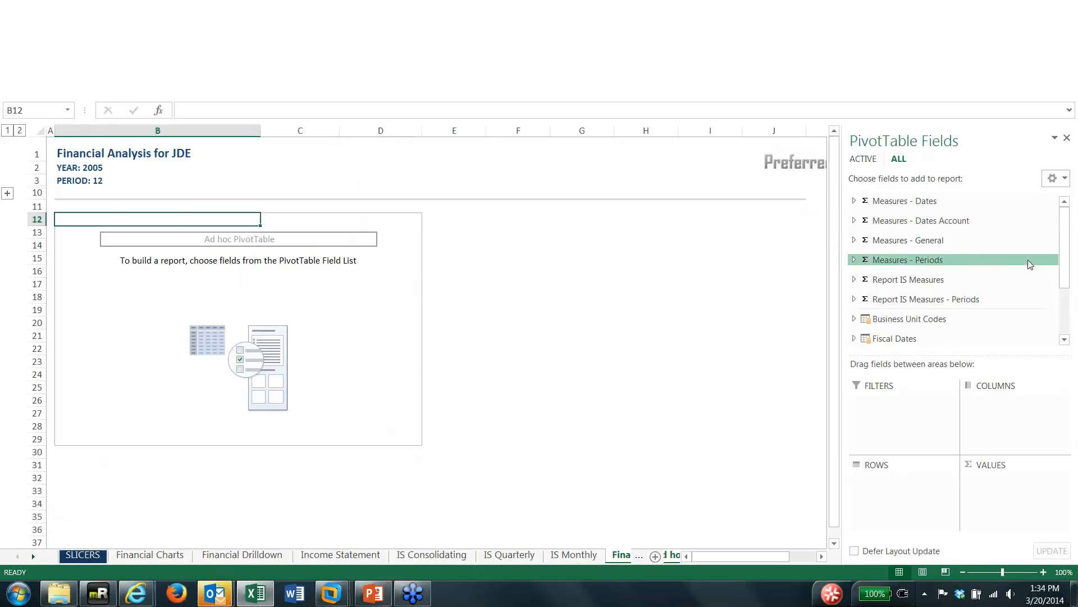
scroll(1069, 329, down, 2)
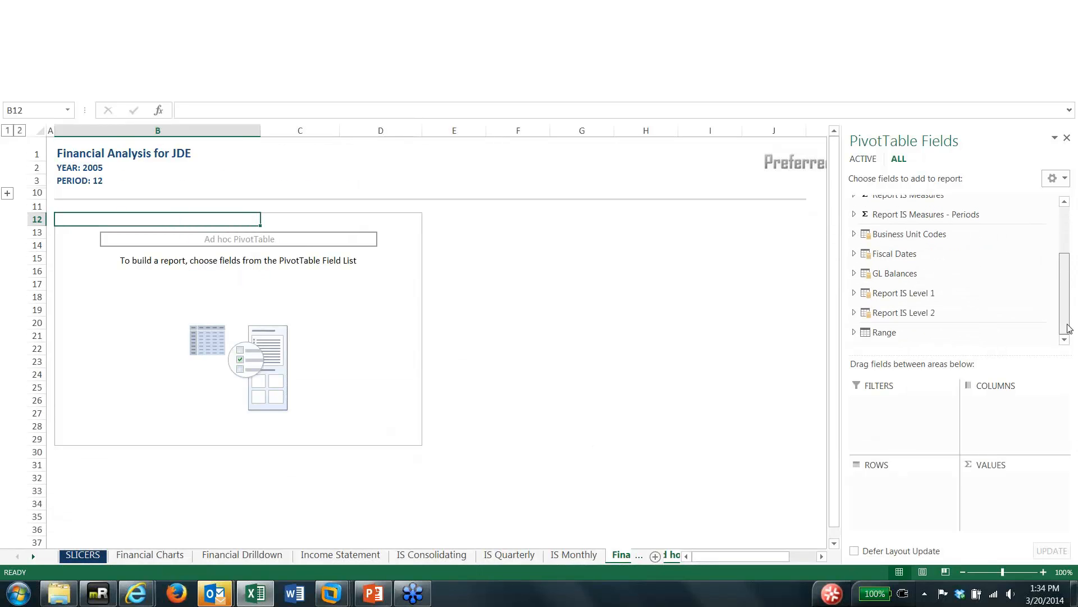
click(854, 274)
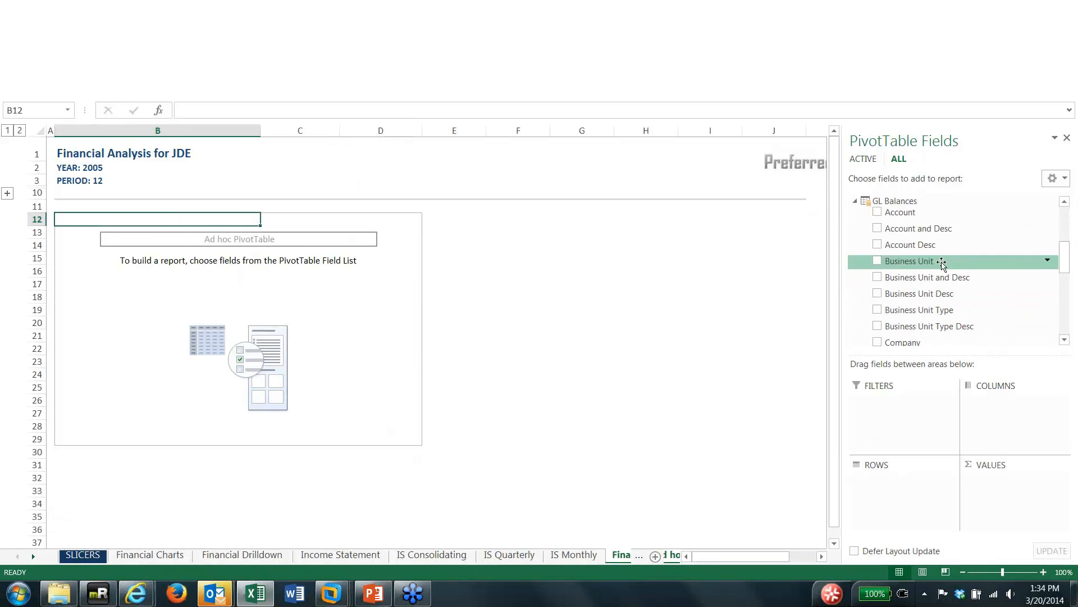
drag(1066, 265, 966, 255)
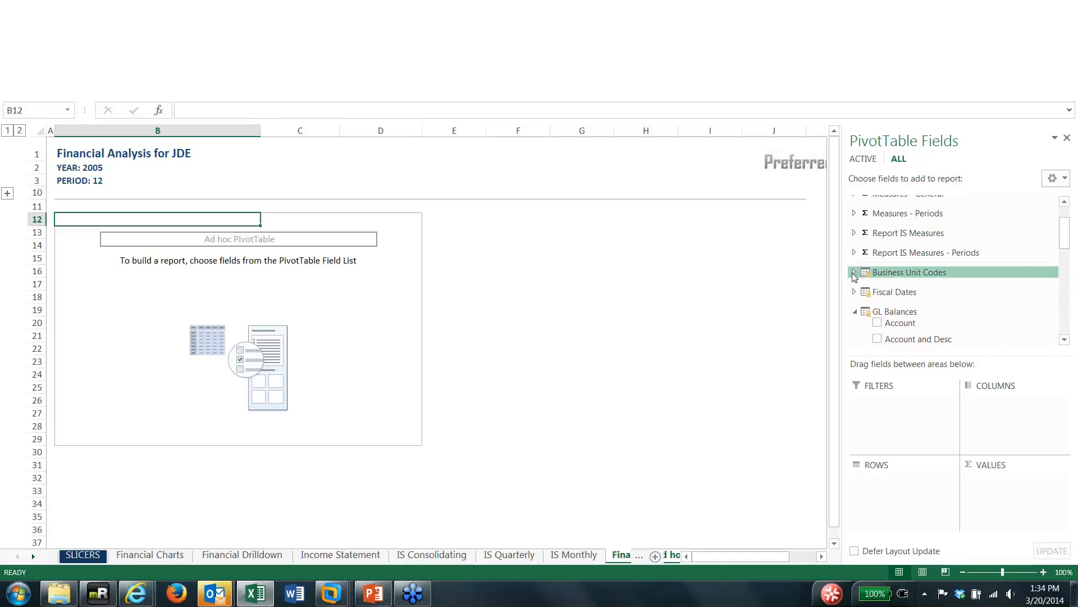
click(902, 272)
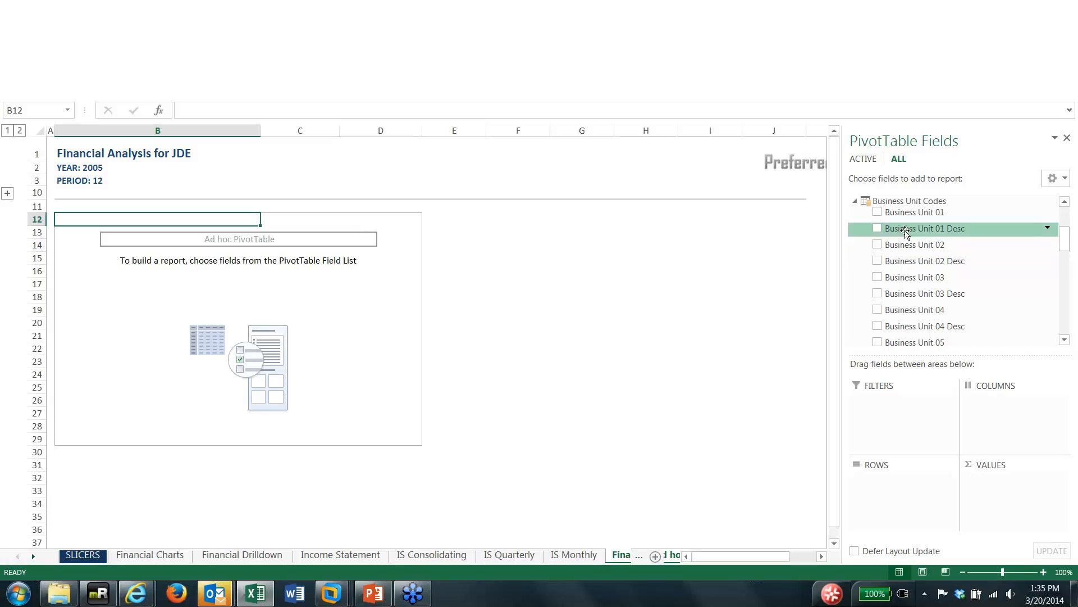
click(856, 201)
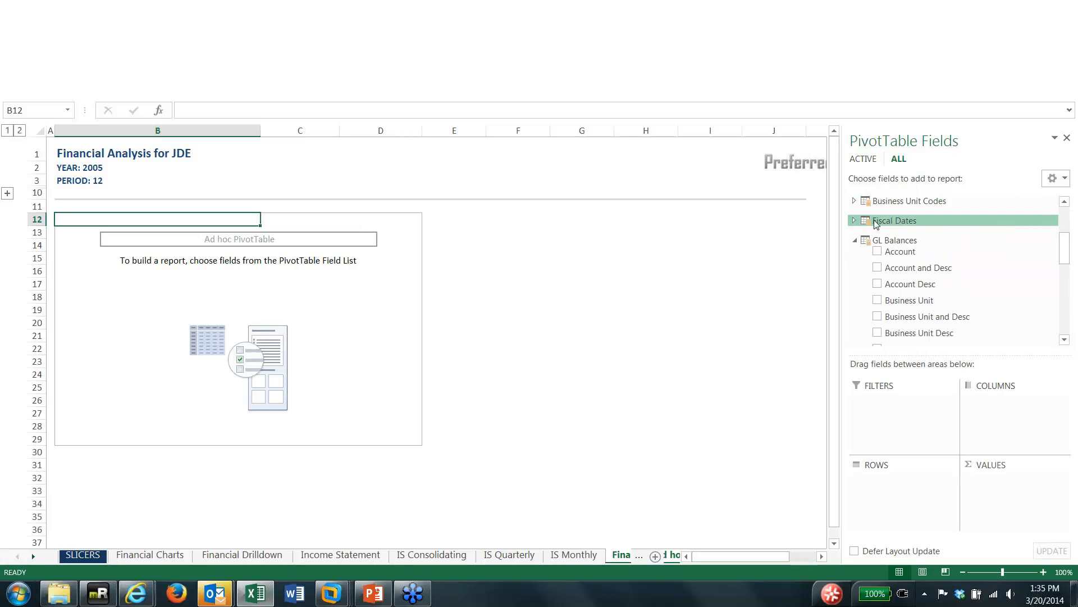
click(855, 221)
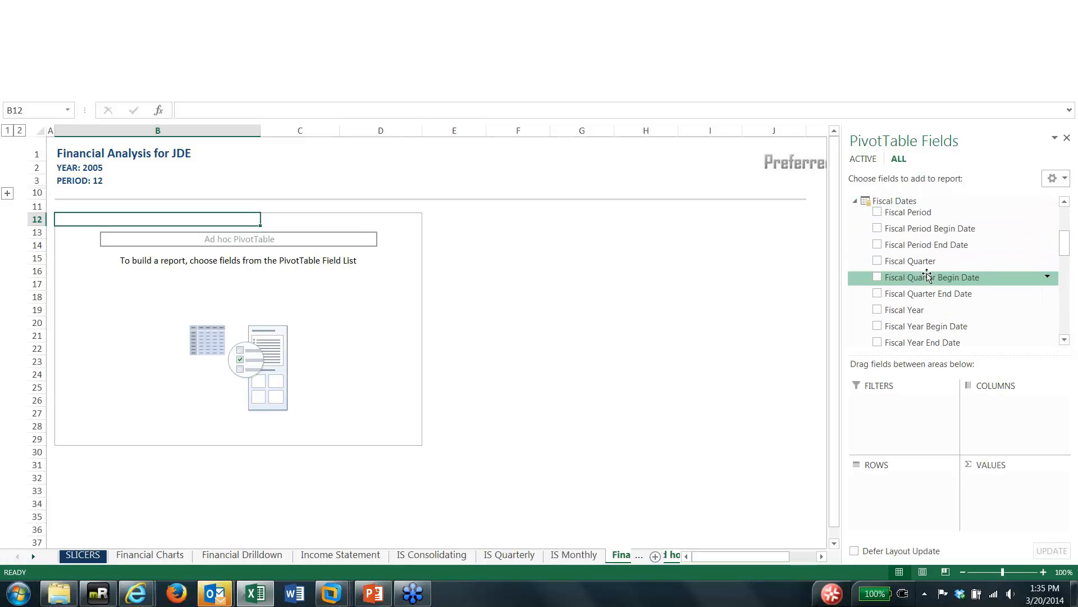
click(855, 201)
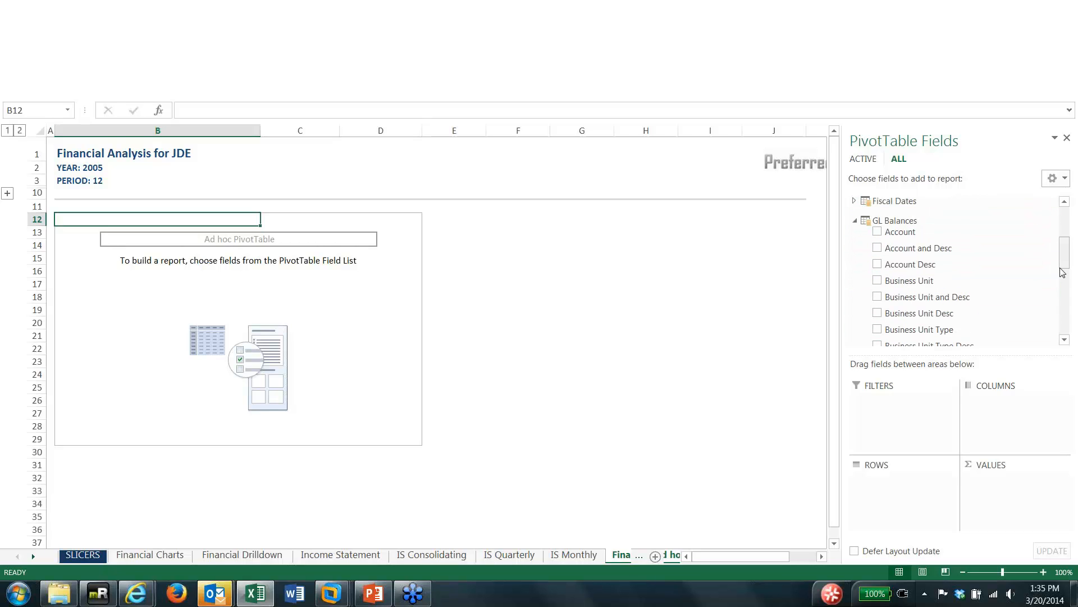
drag(1062, 264, 1038, 214)
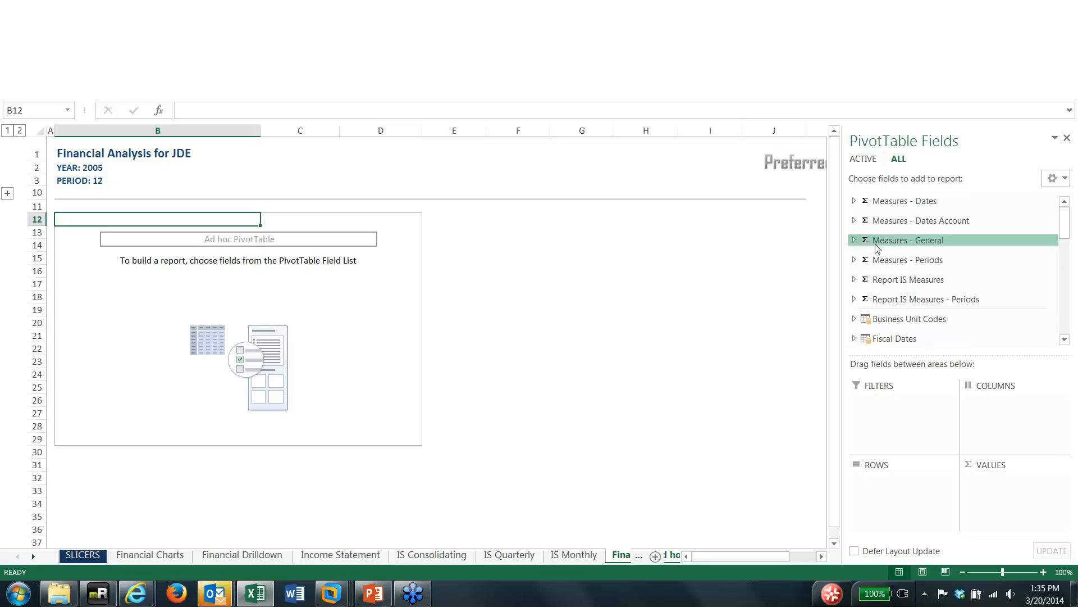
- Examine the measures in the Measures - Dates and Measures - Dates Account groups, and return to the Financial Charts sheet
click(855, 201)
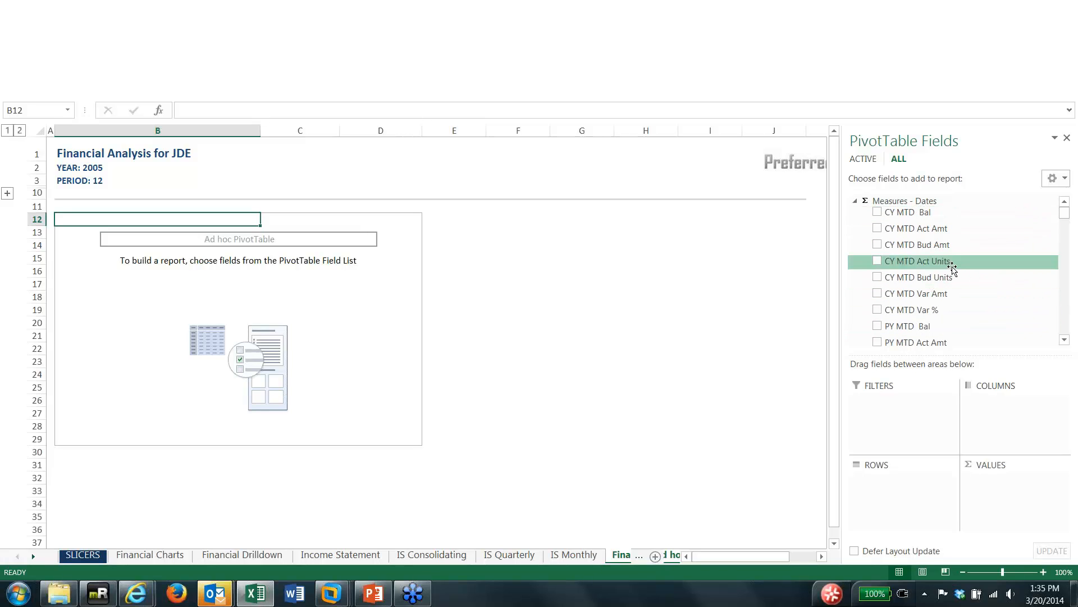
click(855, 200)
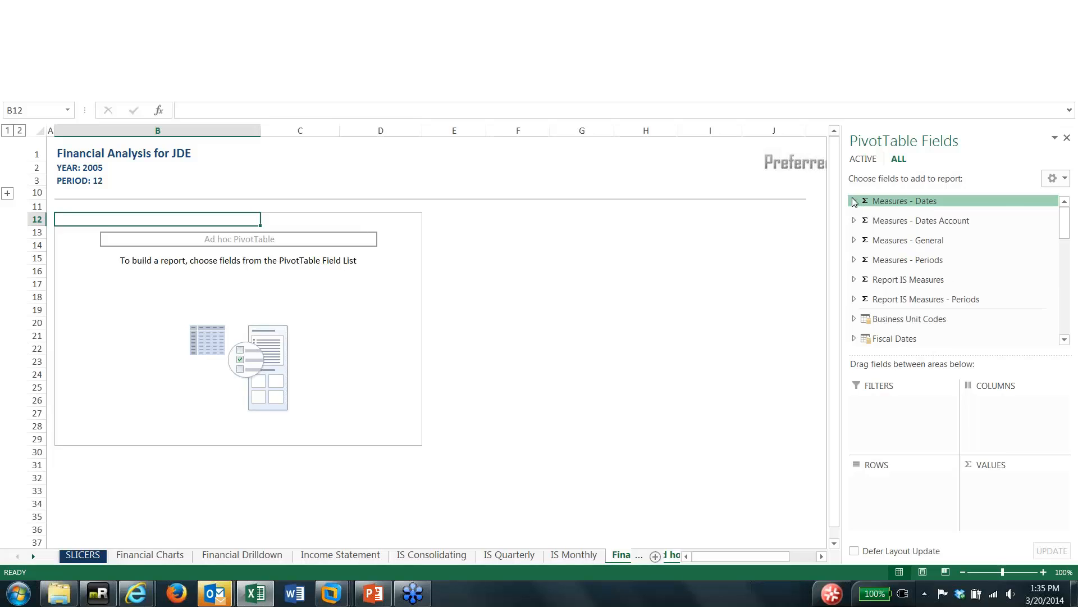
click(856, 220)
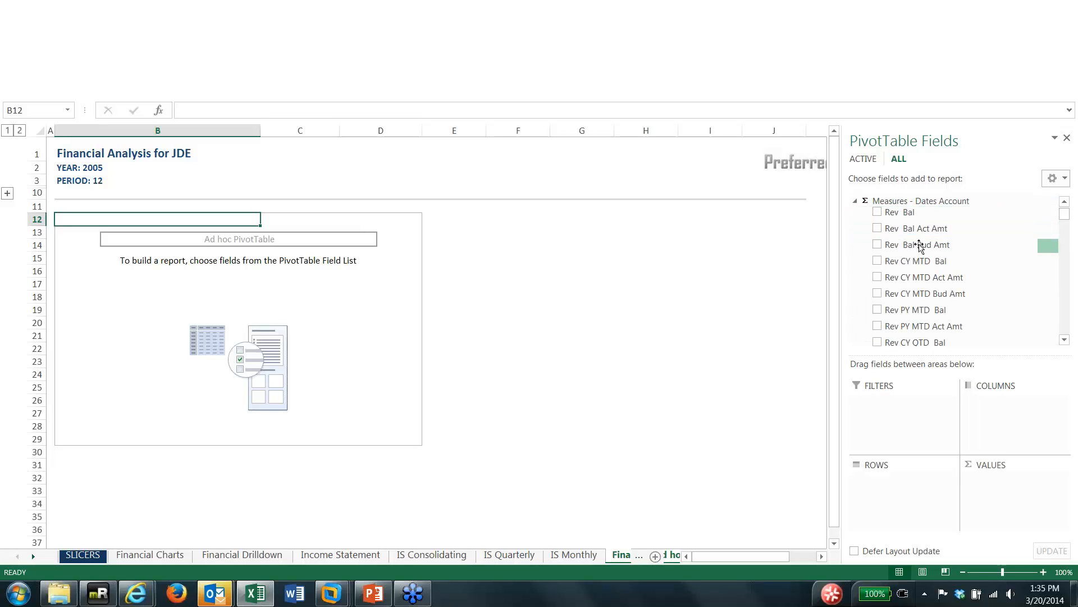
click(856, 201)
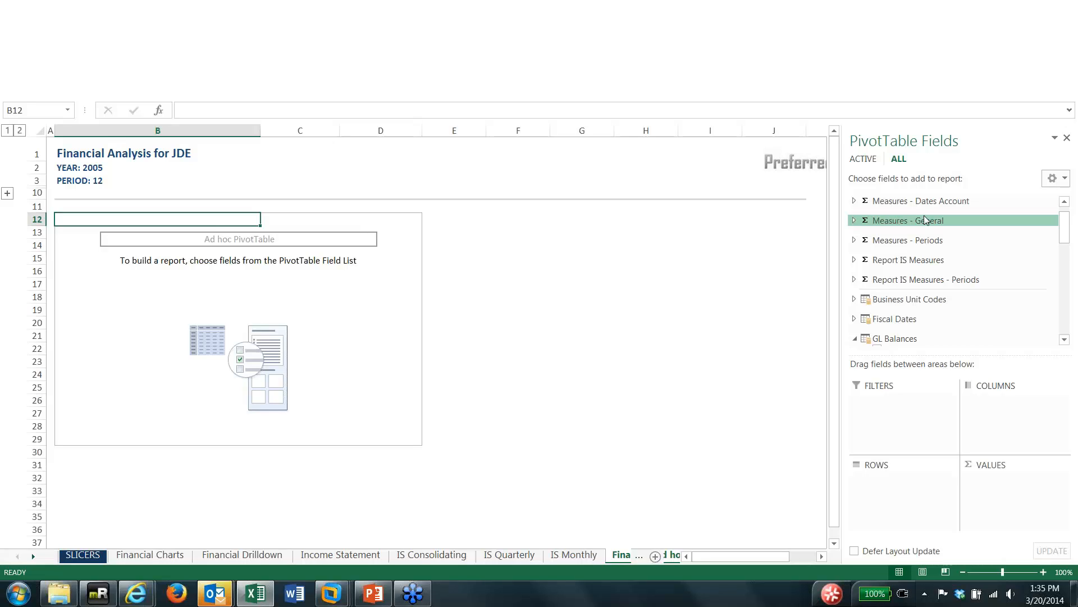
click(169, 556)
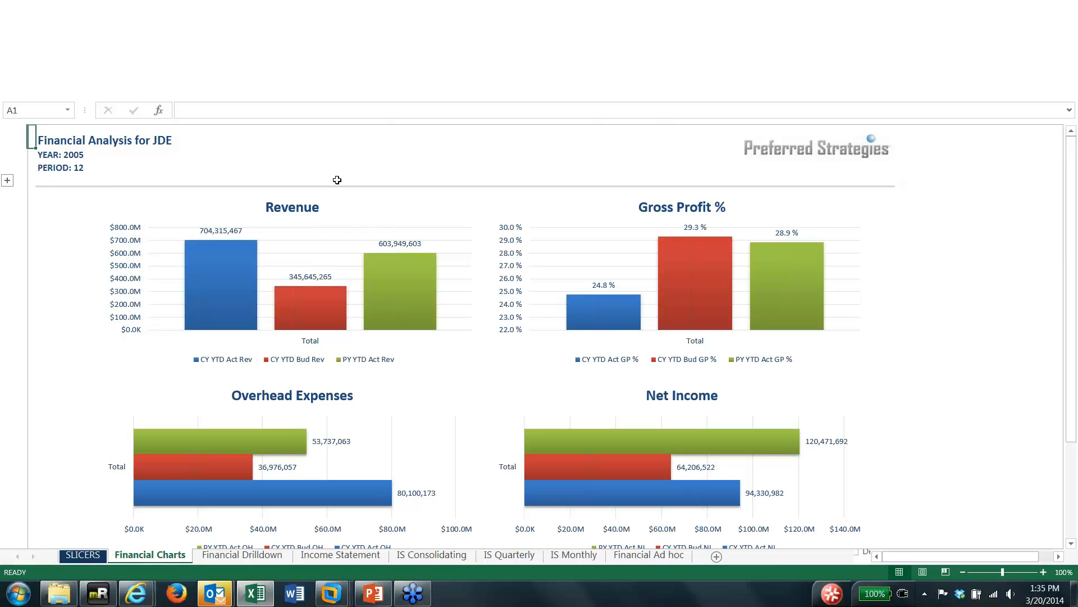
- Switch to Internet Explorer and open the SharePoint BI site from the saved favorites in a new tab
mouse_move(136, 593)
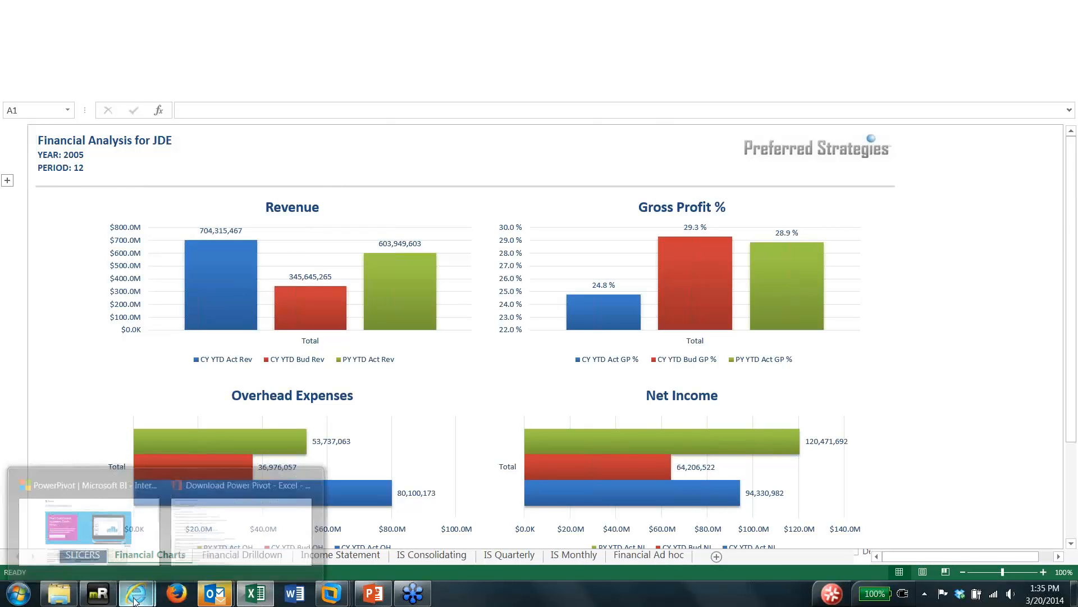
click(177, 505)
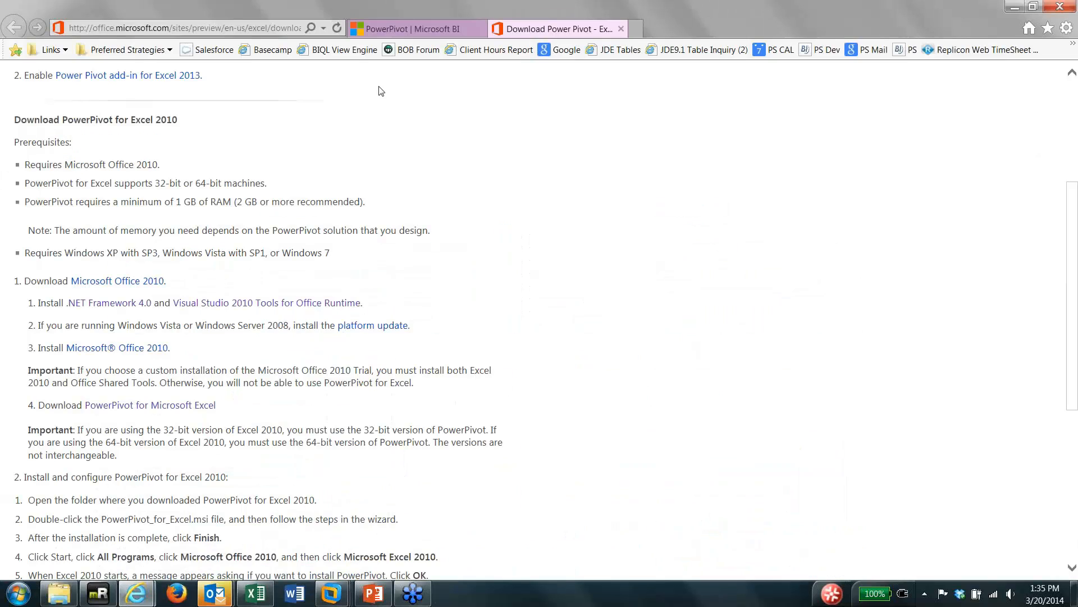
click(636, 28)
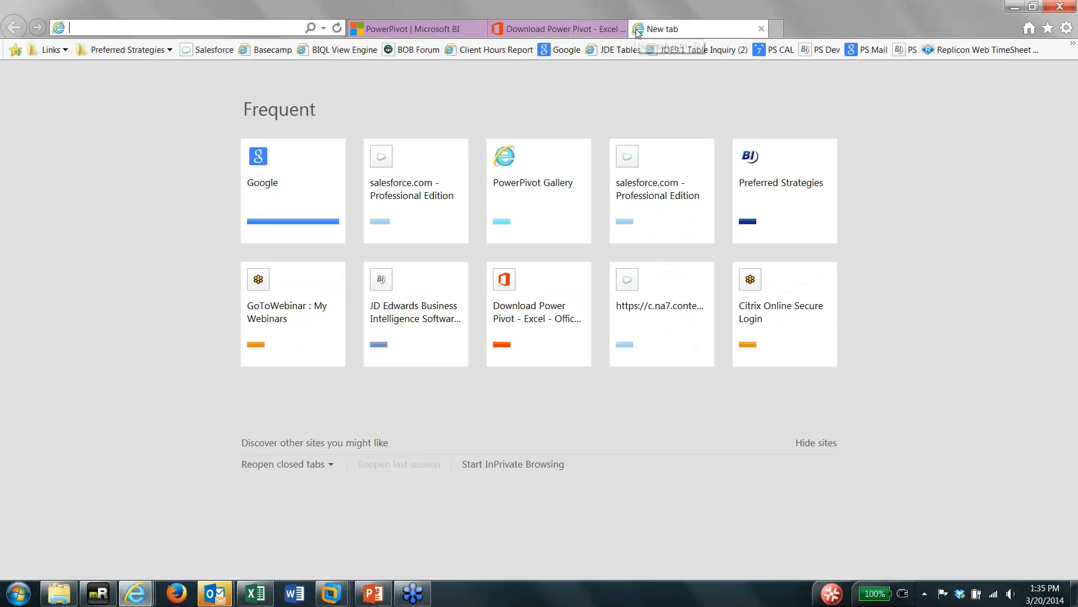
click(1073, 45)
click(955, 147)
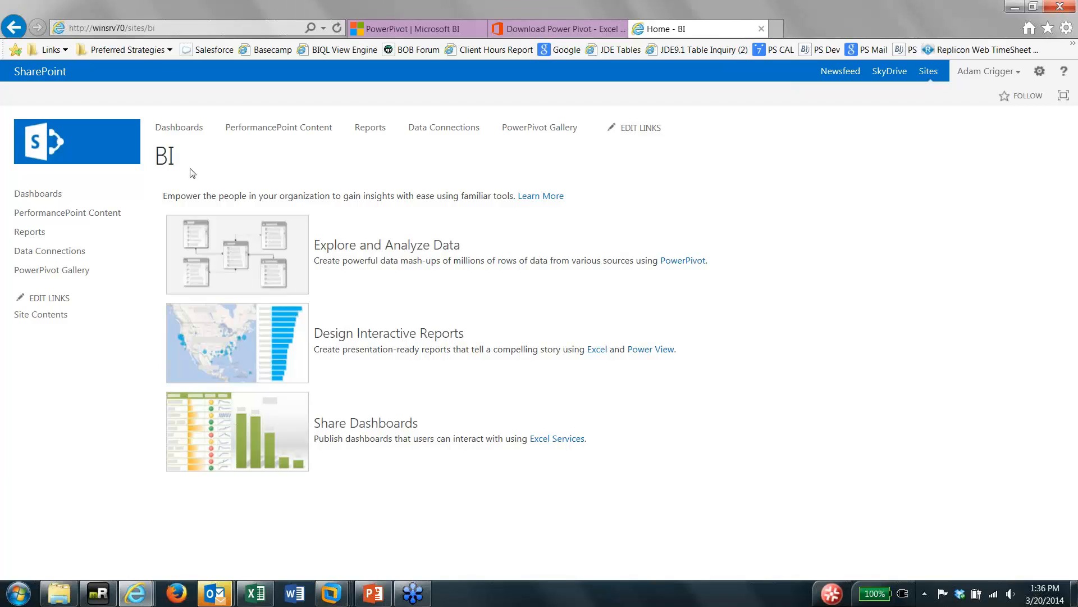
- In the PowerPivot Gallery, open the Sales Analysis for JDE PowerPivot Demo Map workbook from BI Quick Launch for JDE > Distribution > Sales
click(49, 270)
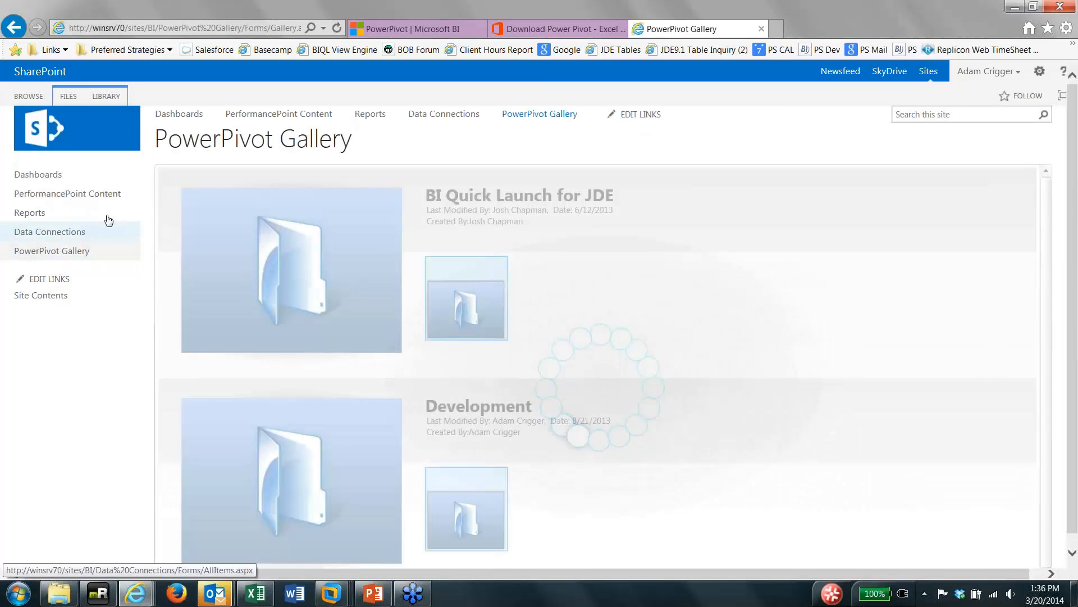
click(251, 242)
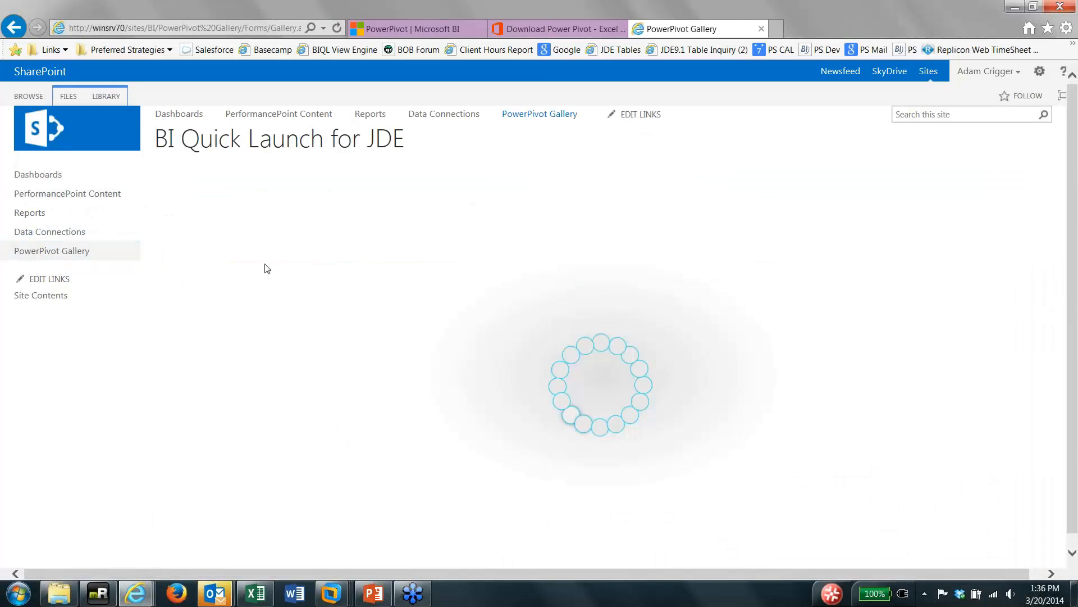
scroll(355, 399, down, 1)
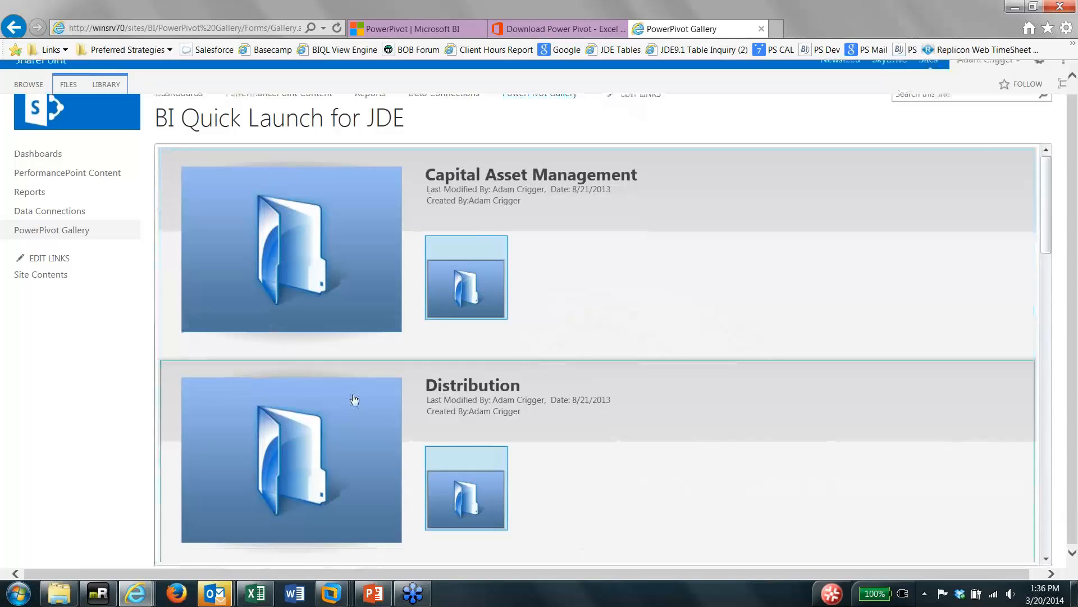
click(245, 403)
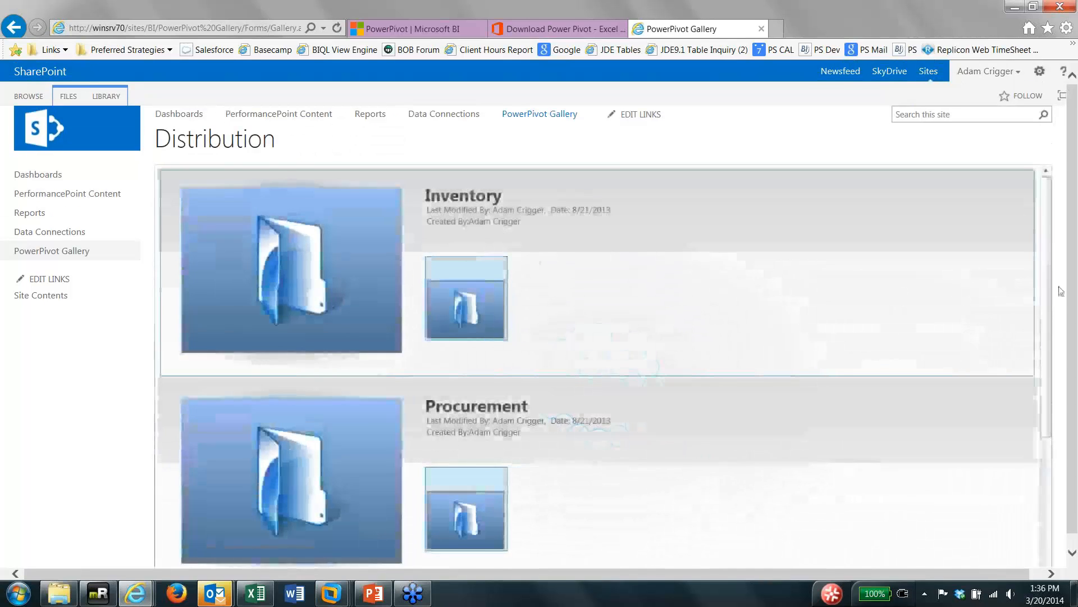
scroll(419, 469, down, 3)
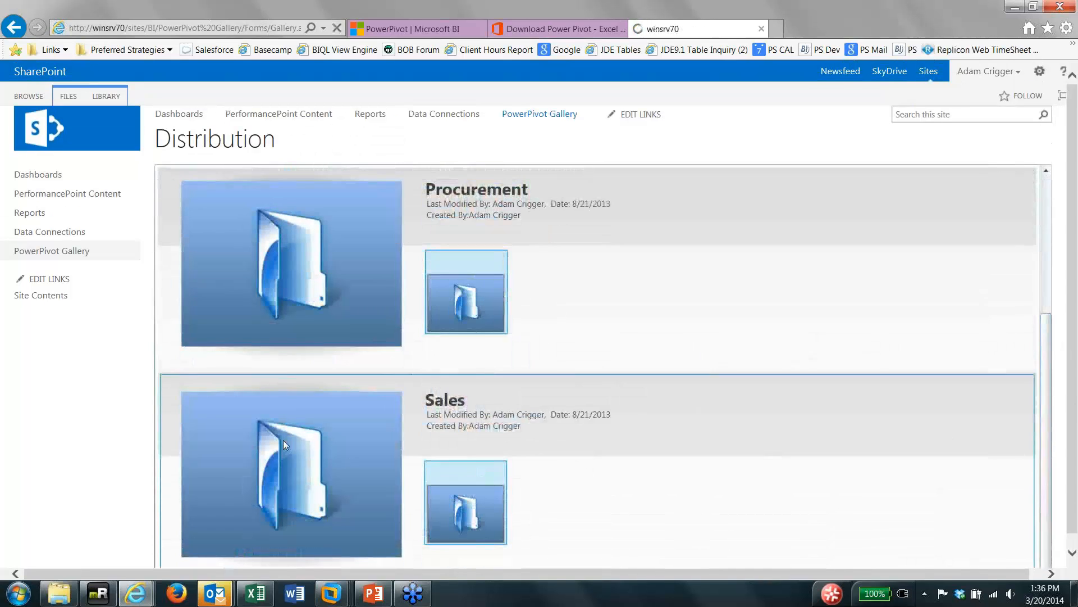
click(284, 439)
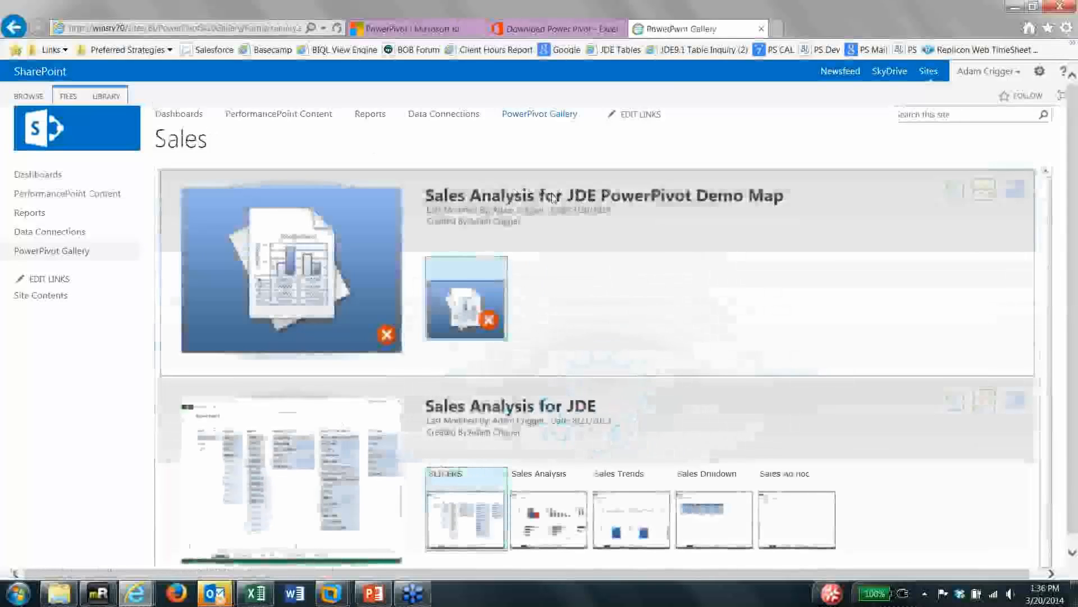
click(308, 238)
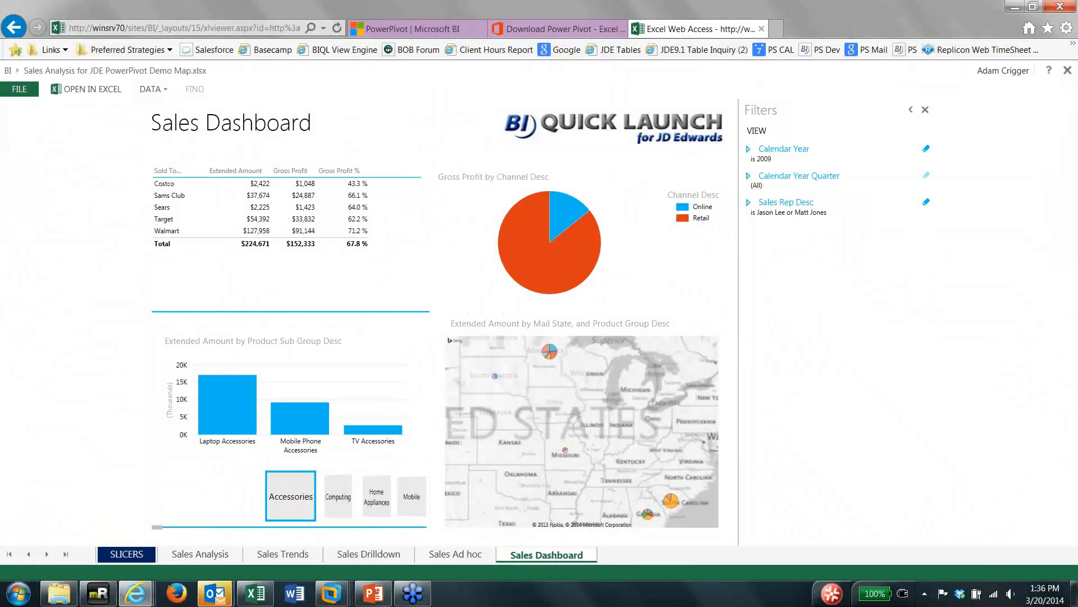
- View the Sales Analysis charts, filter the report slicers to the Central region, and return to the Sales Analysis sheet
click(216, 555)
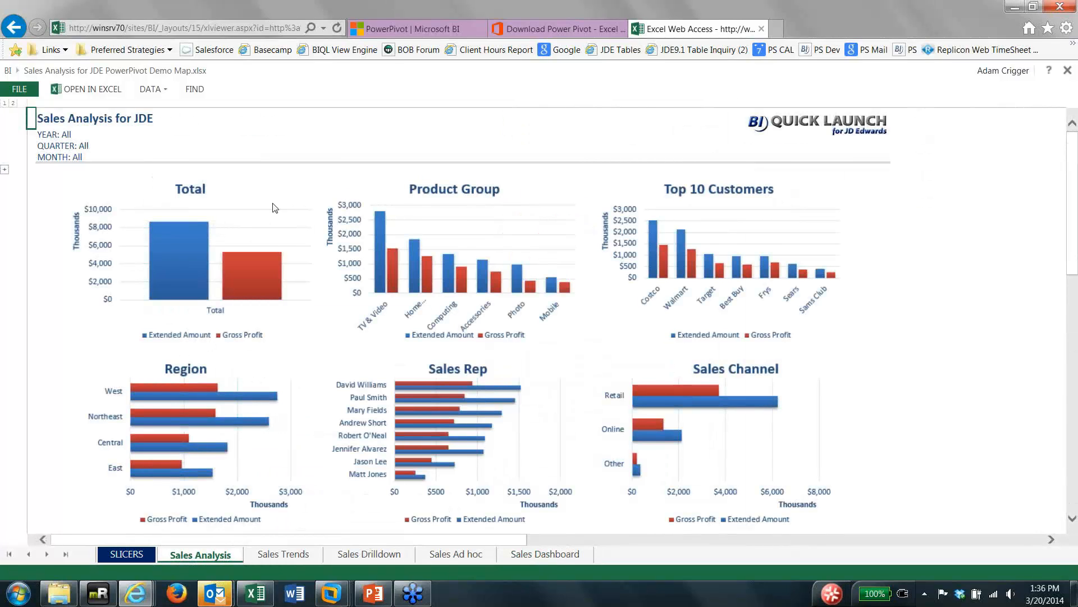
click(123, 555)
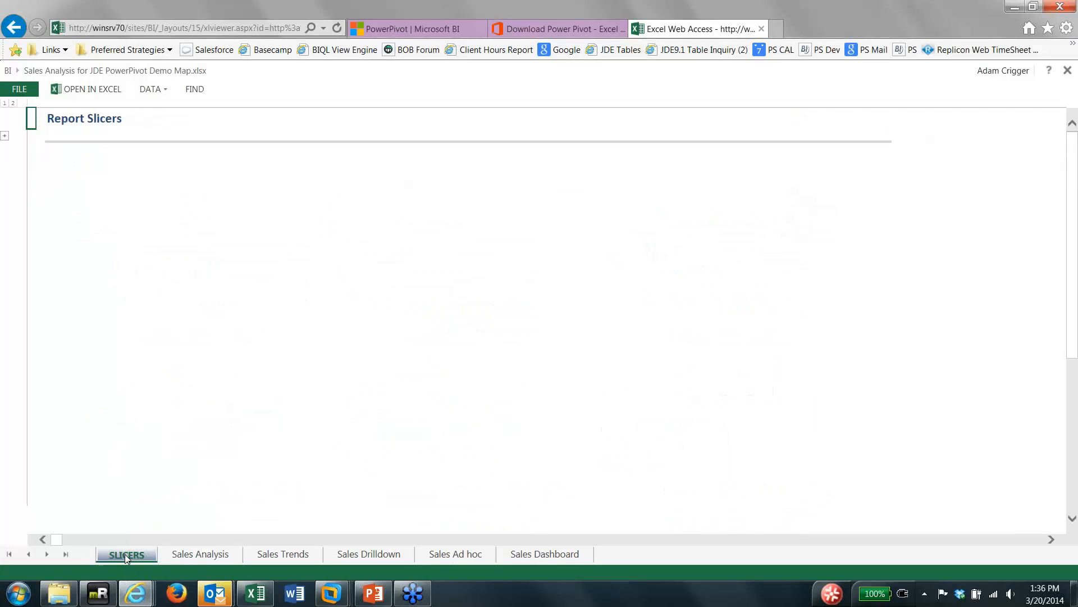
click(746, 190)
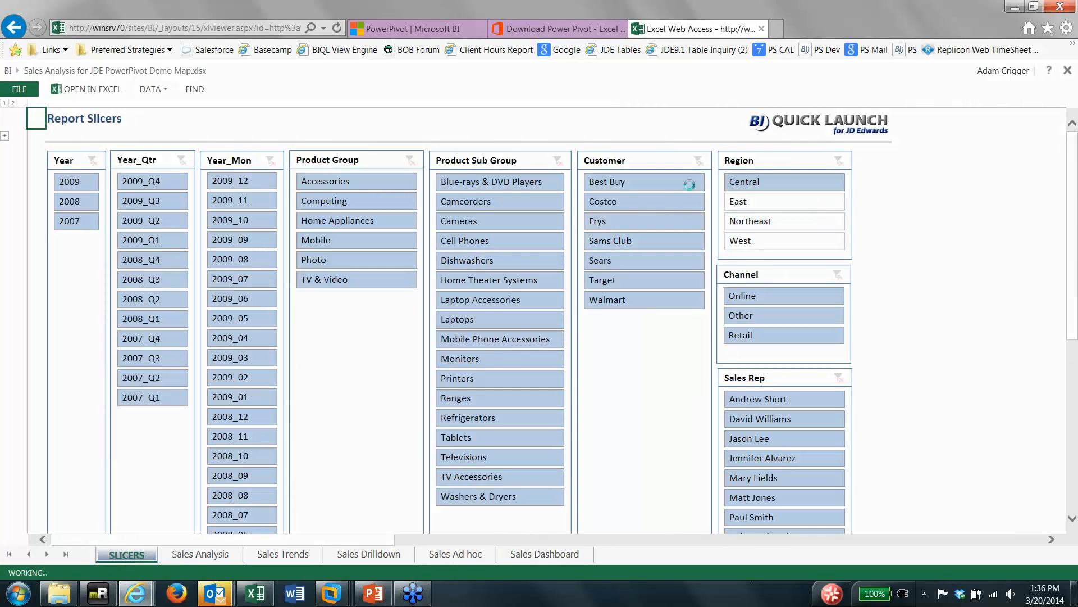
click(200, 554)
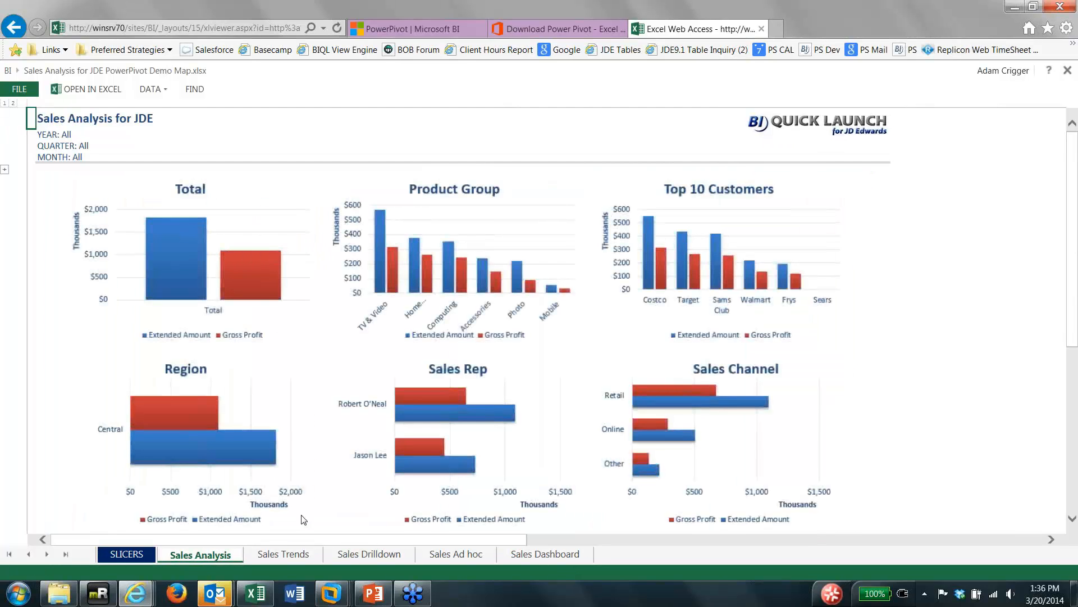
- View the Sales Trends, Sales Drilldown and Sales Ad hoc sheets, and return to Sales Trends
click(305, 555)
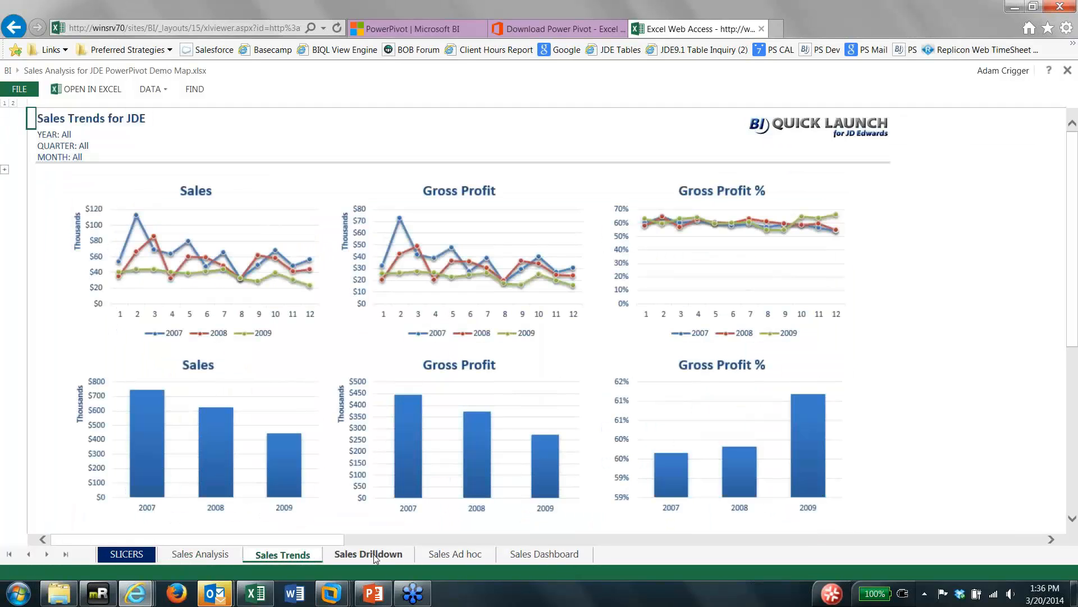
click(368, 555)
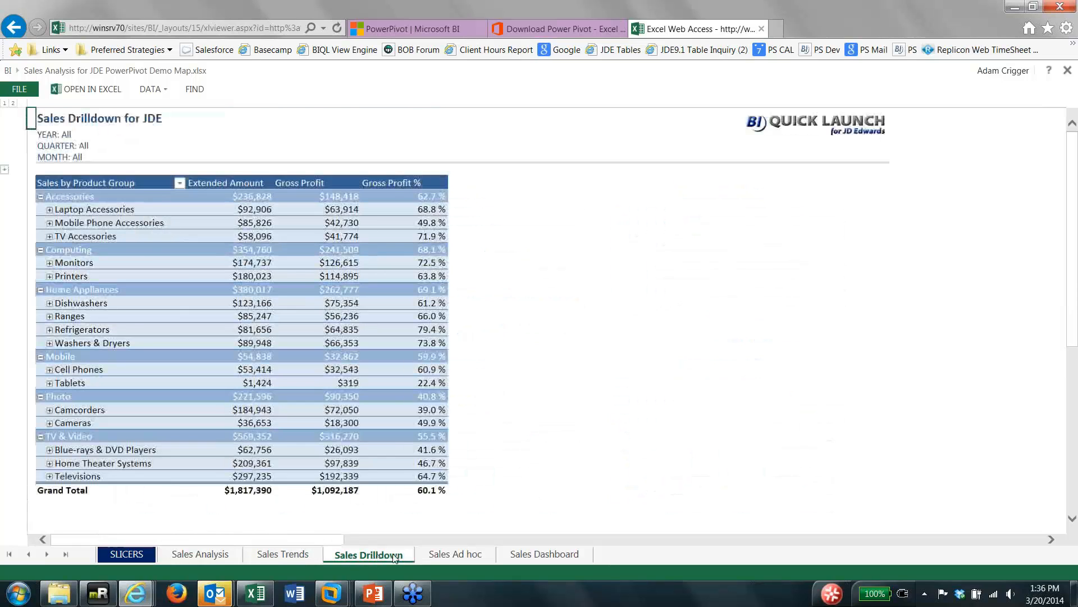
click(455, 555)
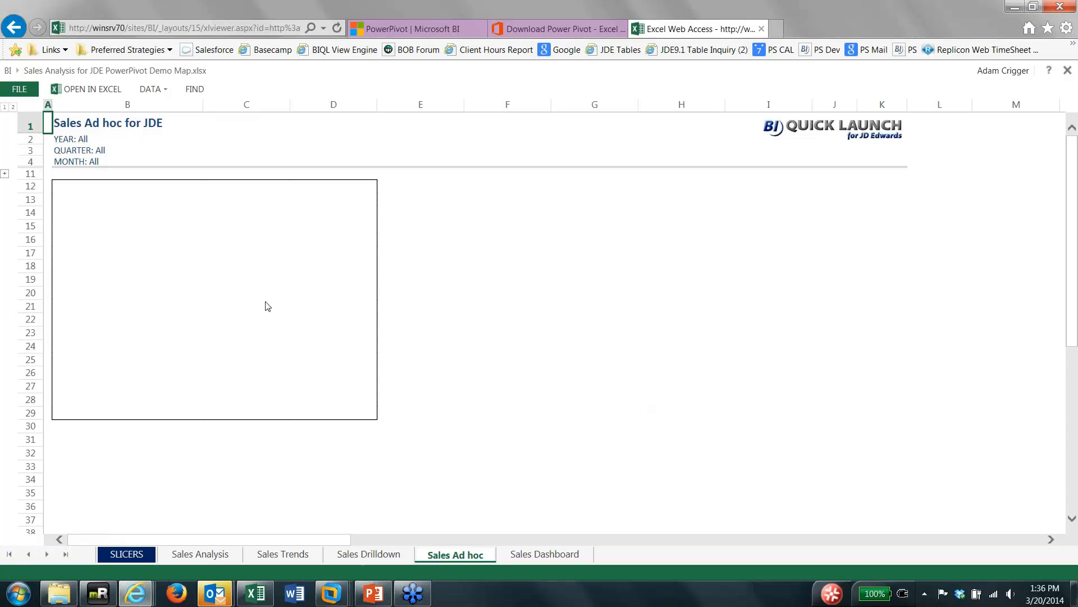
click(298, 557)
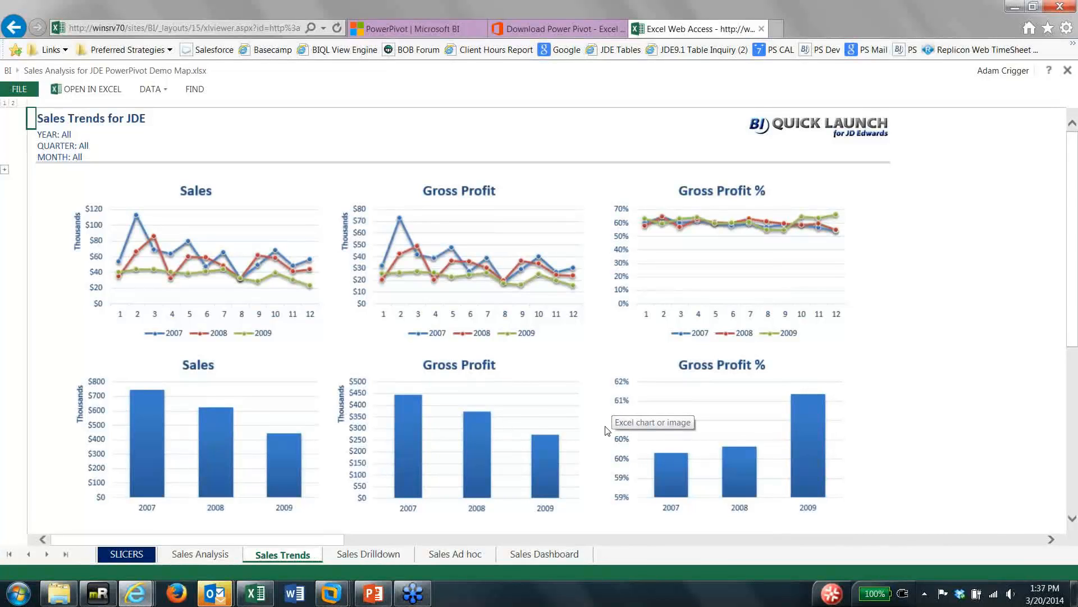
- Switch to the PowerPoint presentation and start the slide show from the BI Quick Launch Data Sheet & Catalog slide
mouse_move(373, 596)
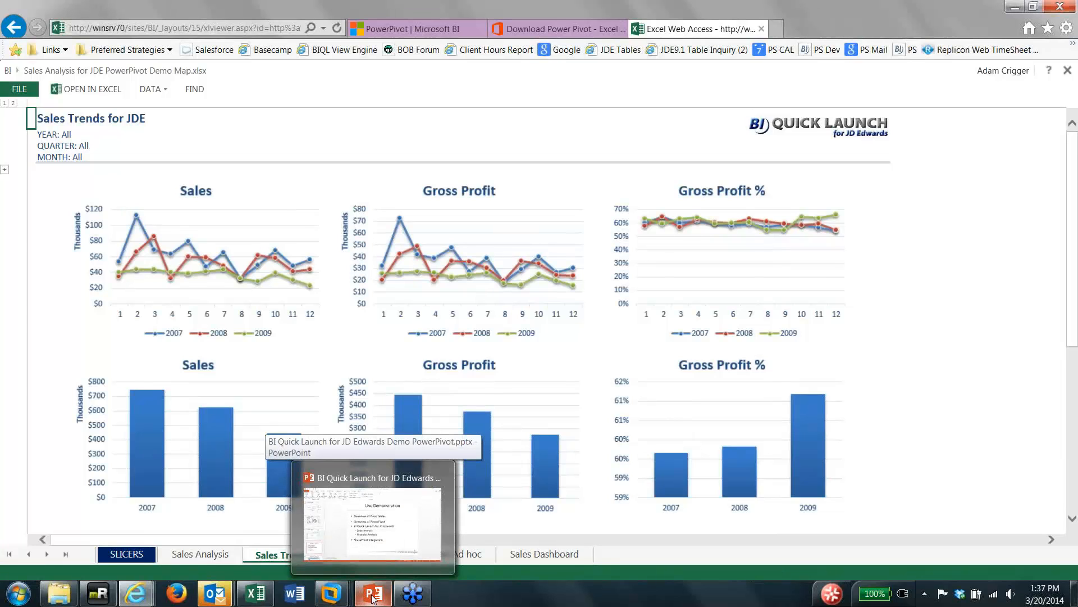
click(328, 484)
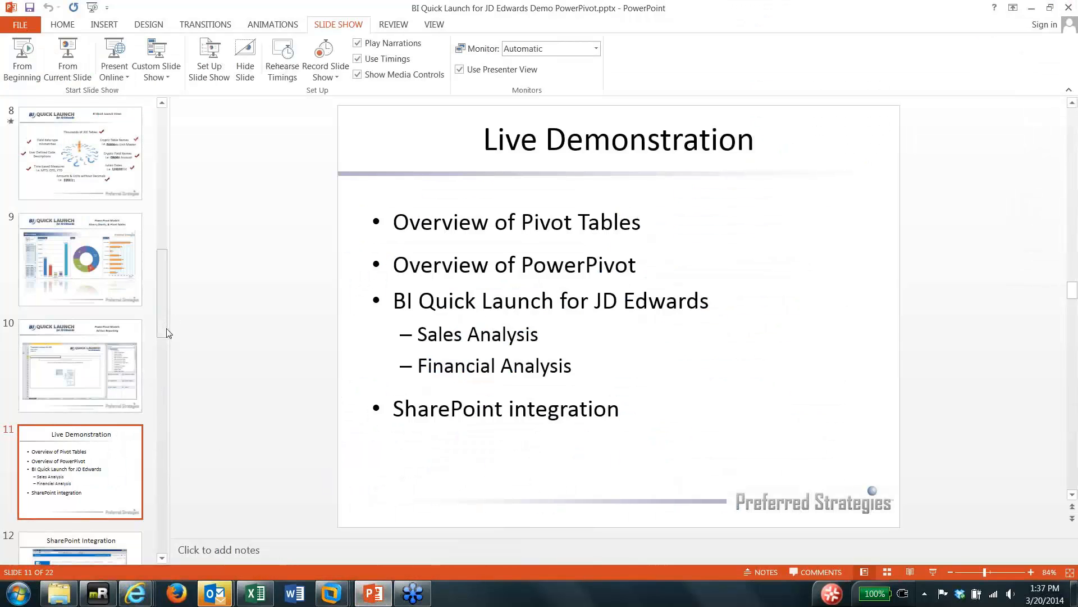
scroll(169, 331, down, 5)
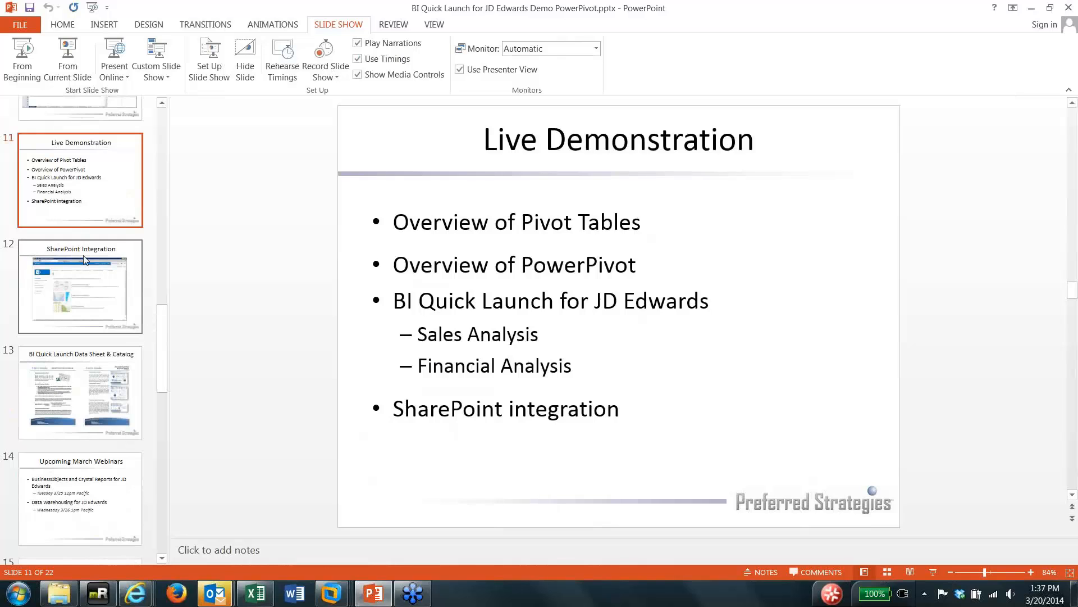
click(137, 360)
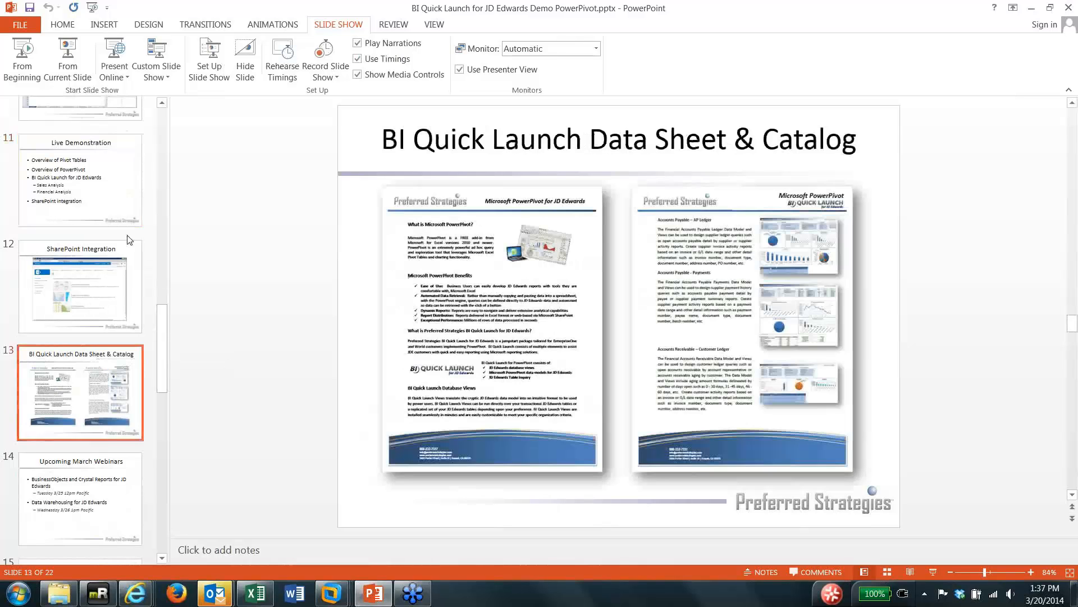
click(68, 56)
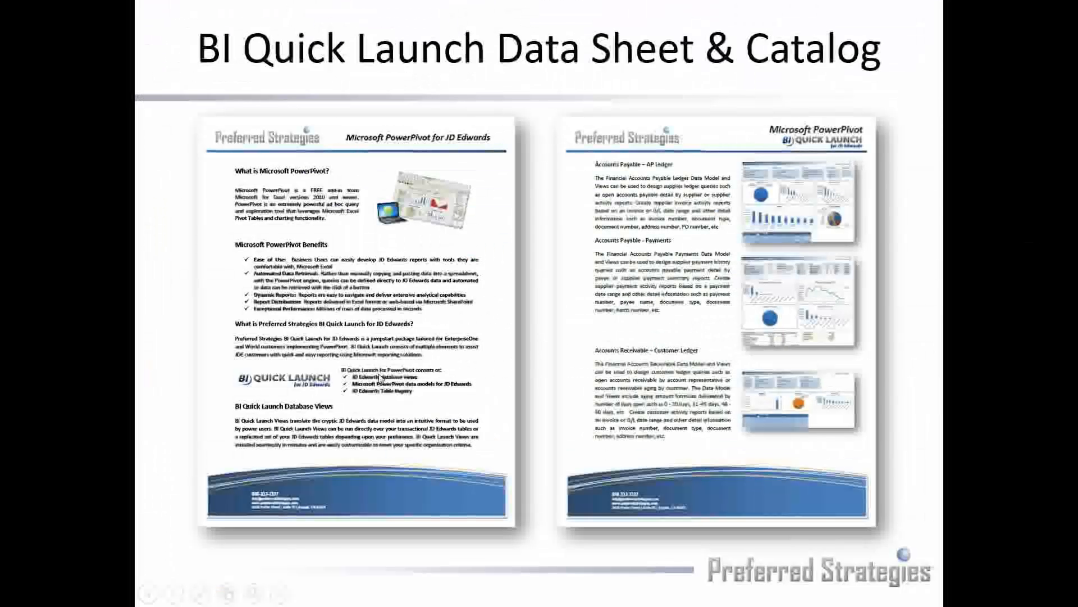